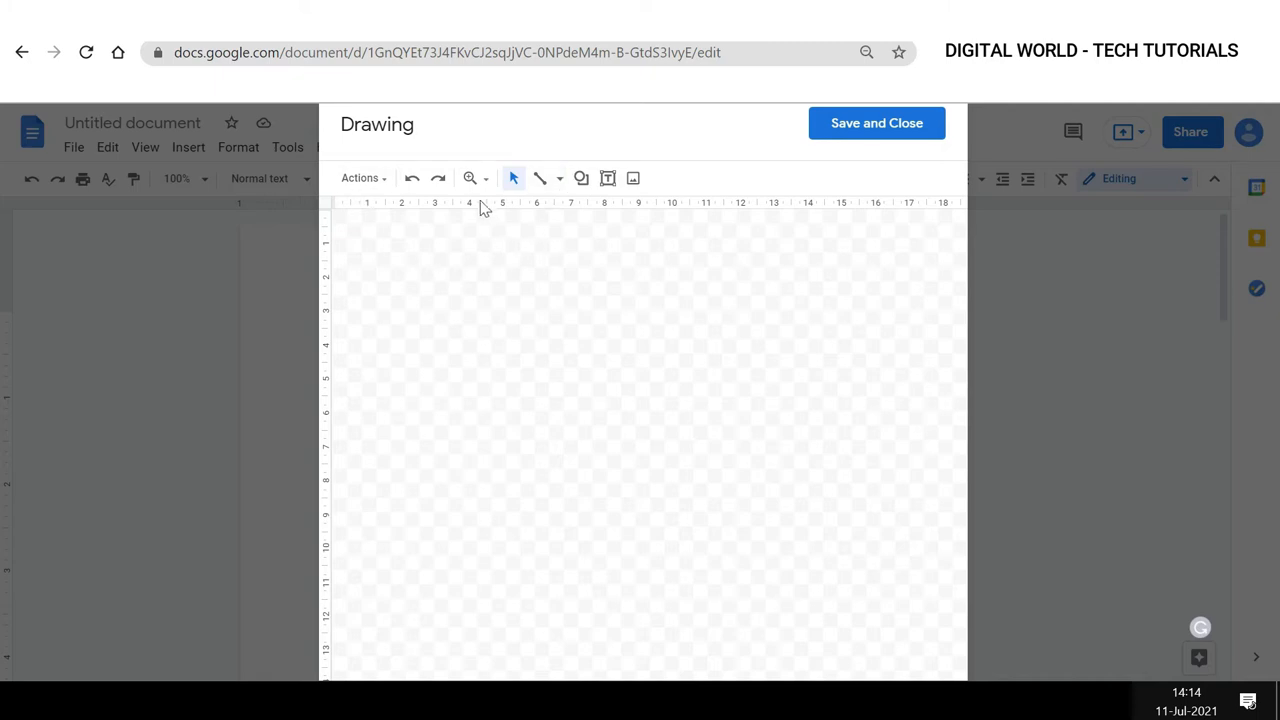
Set the drawing canvas zoom to 100%.
click(484, 180)
mouse_move(491, 208)
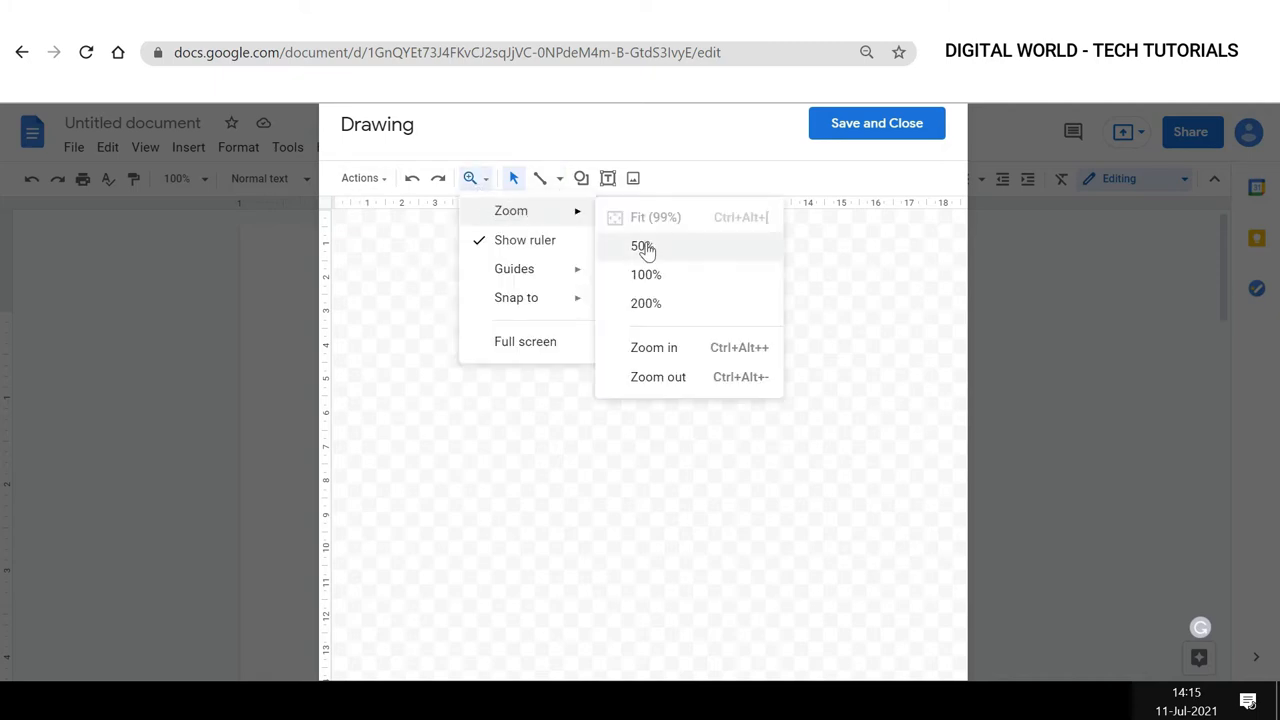
click(648, 278)
Hide the canvas ruler and show it again.
click(470, 178)
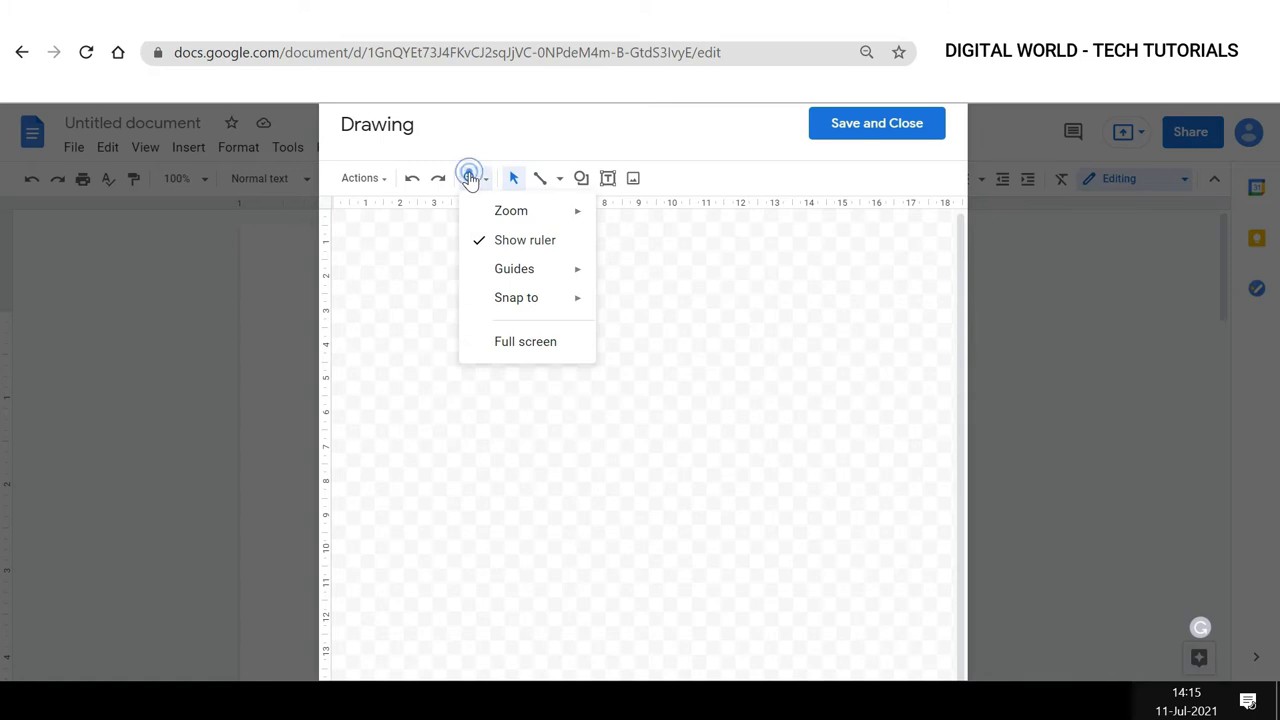
click(497, 215)
click(472, 180)
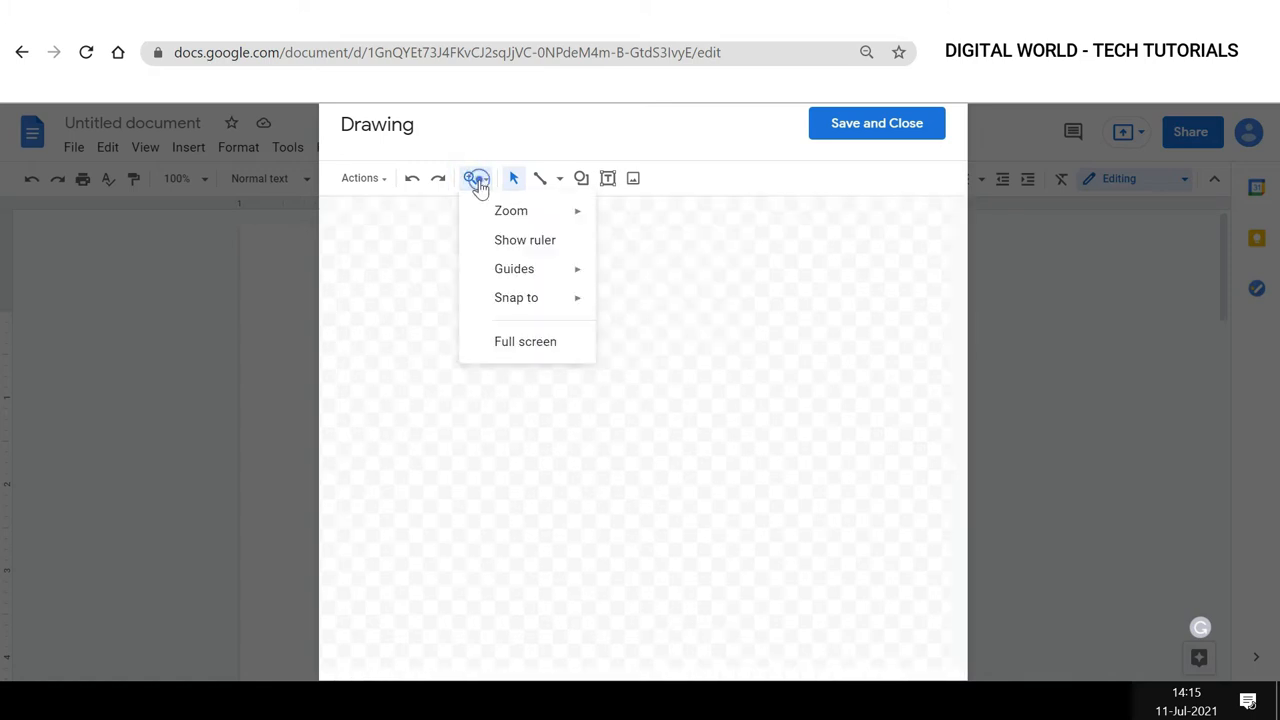
click(498, 242)
Turn on the canvas guides and turn them off again.
click(472, 180)
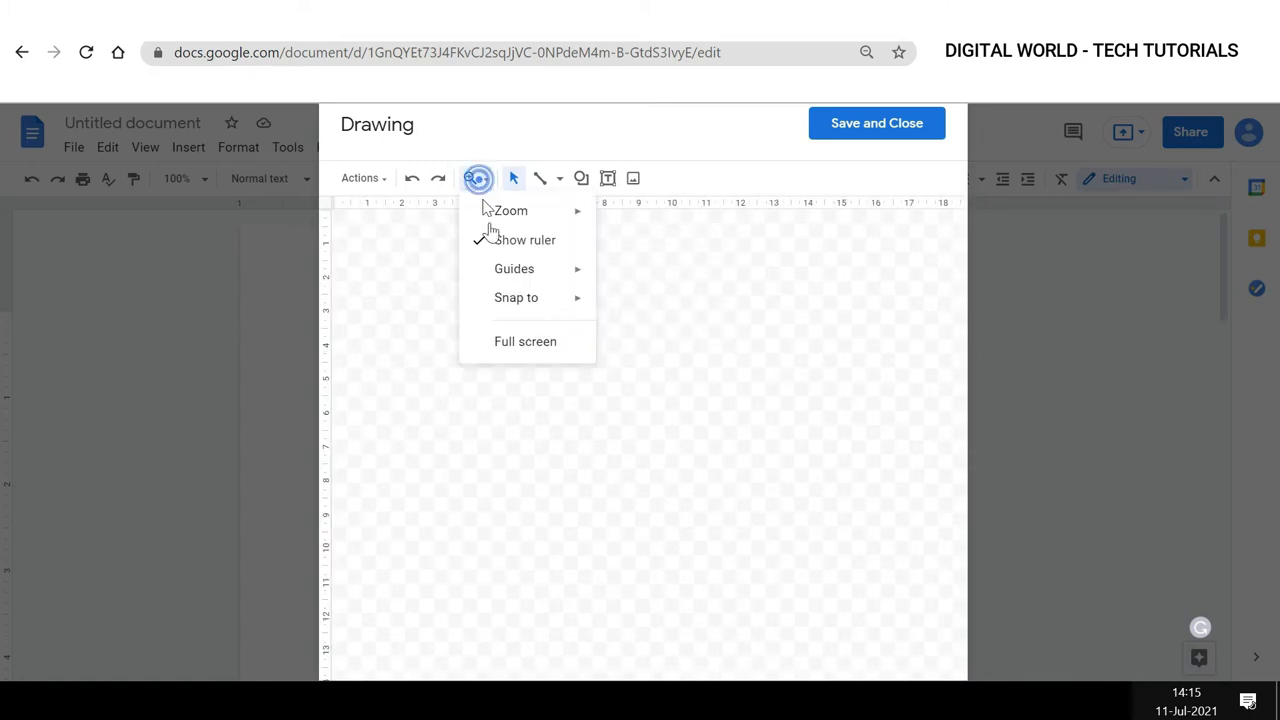
mouse_move(517, 269)
click(710, 284)
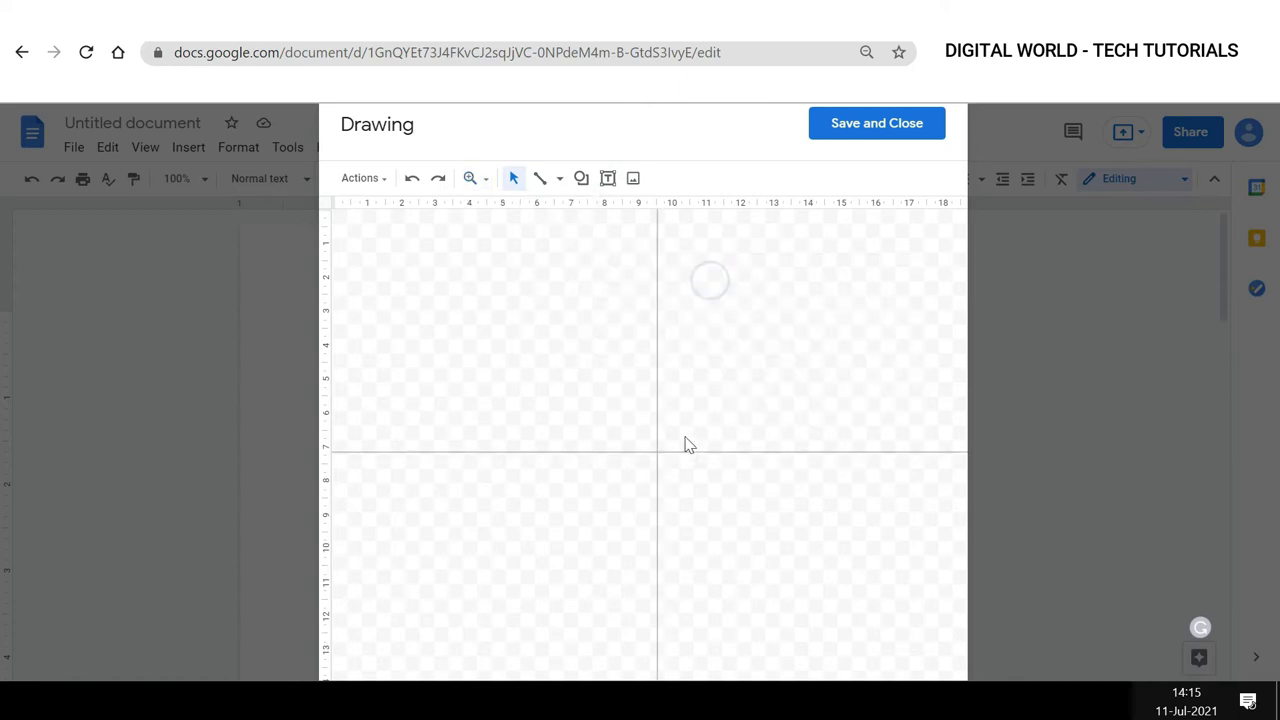
click(473, 182)
mouse_move(516, 270)
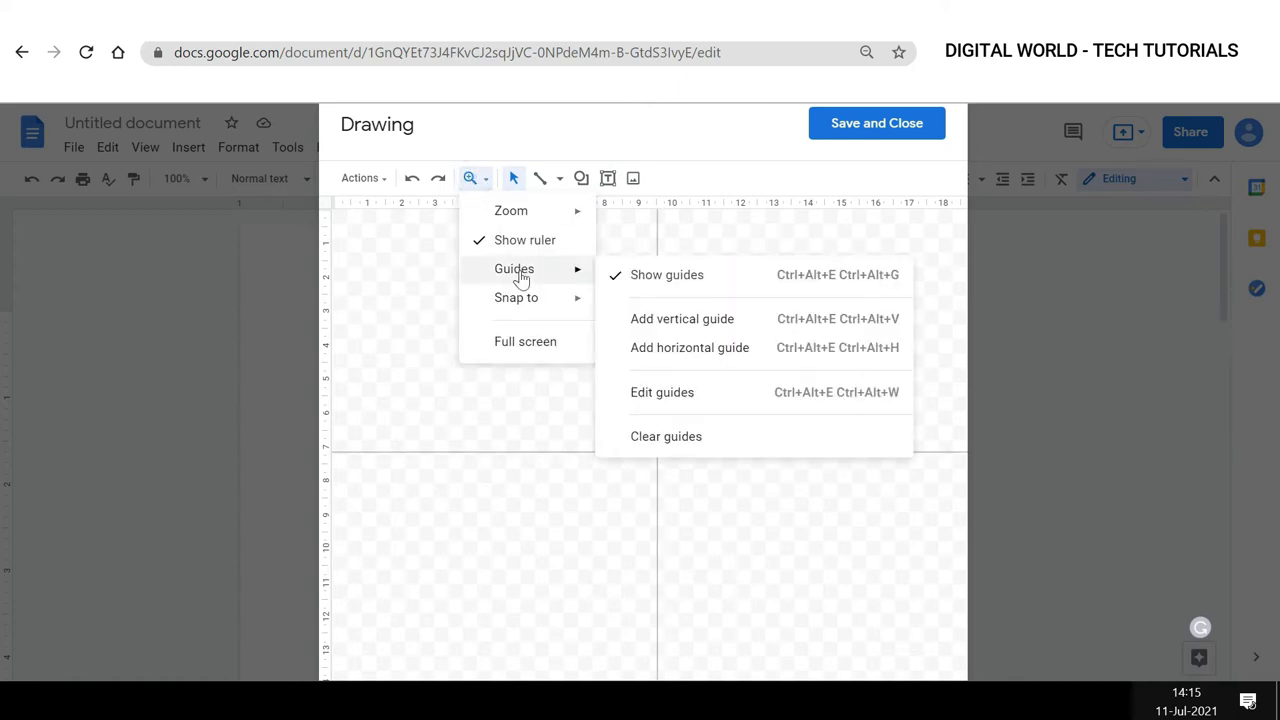
click(635, 280)
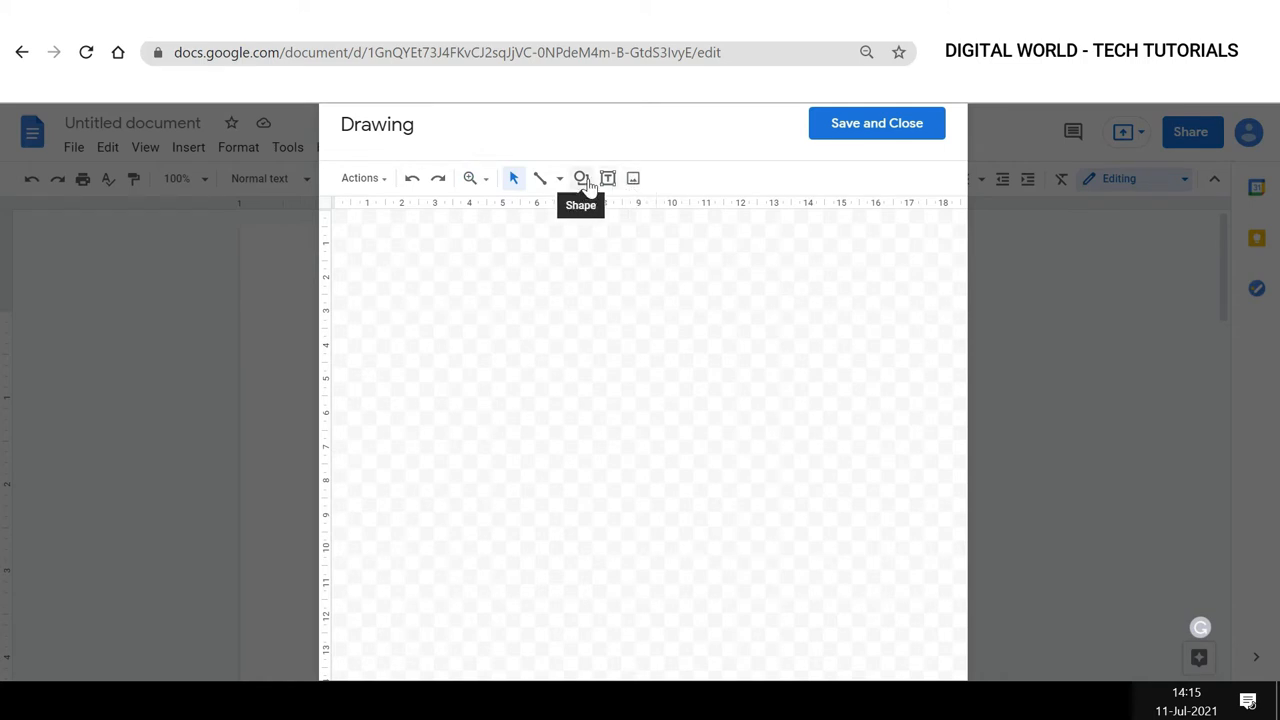
Open the Actions menu and view the Download format options.
click(375, 184)
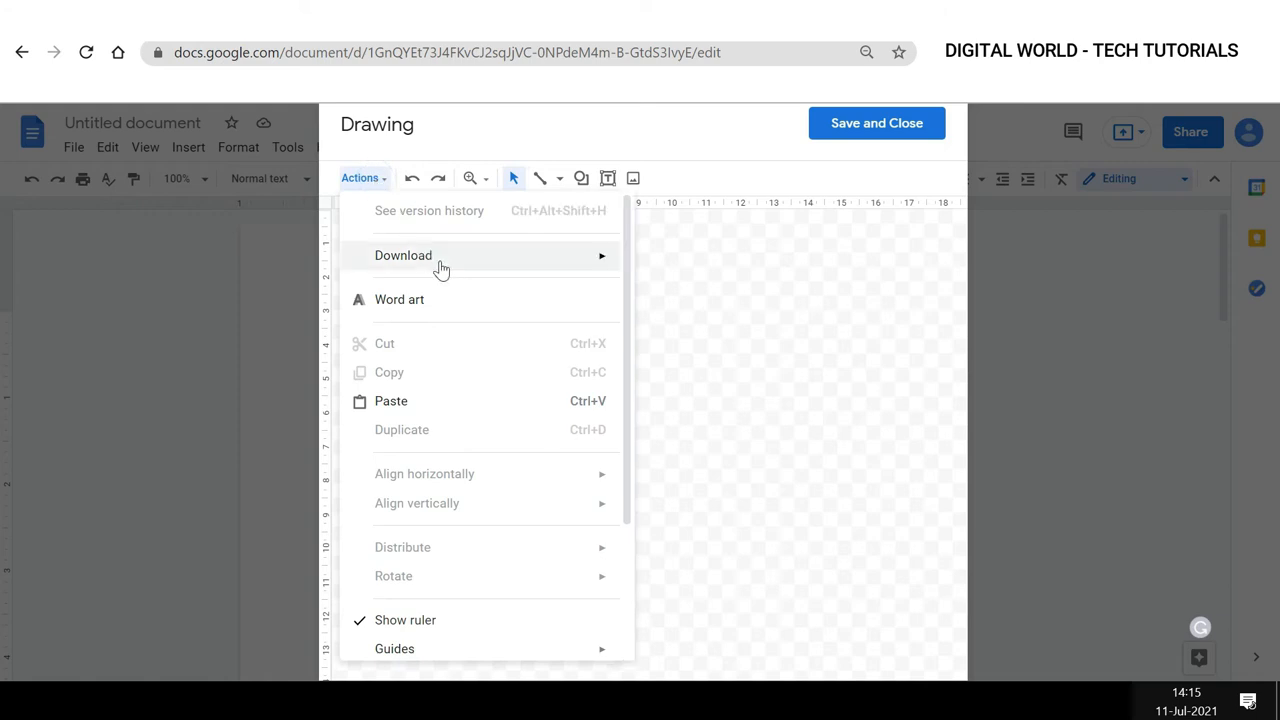
mouse_move(441, 268)
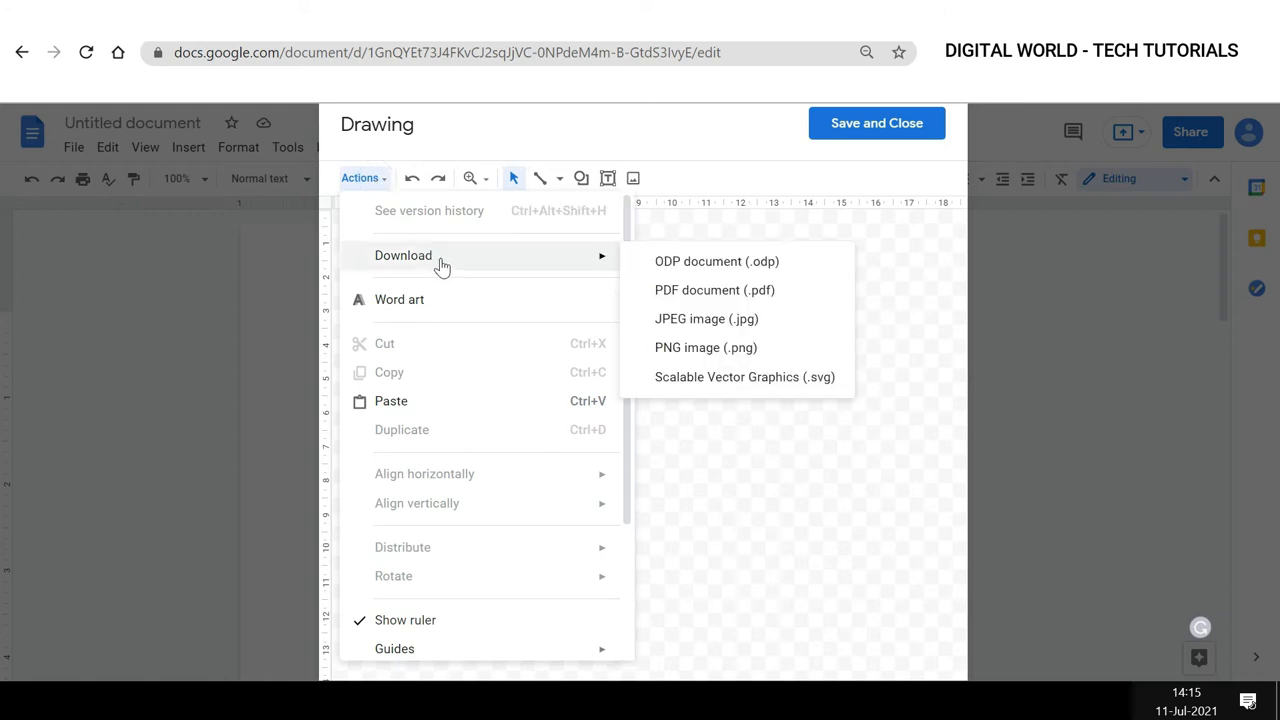
click(803, 466)
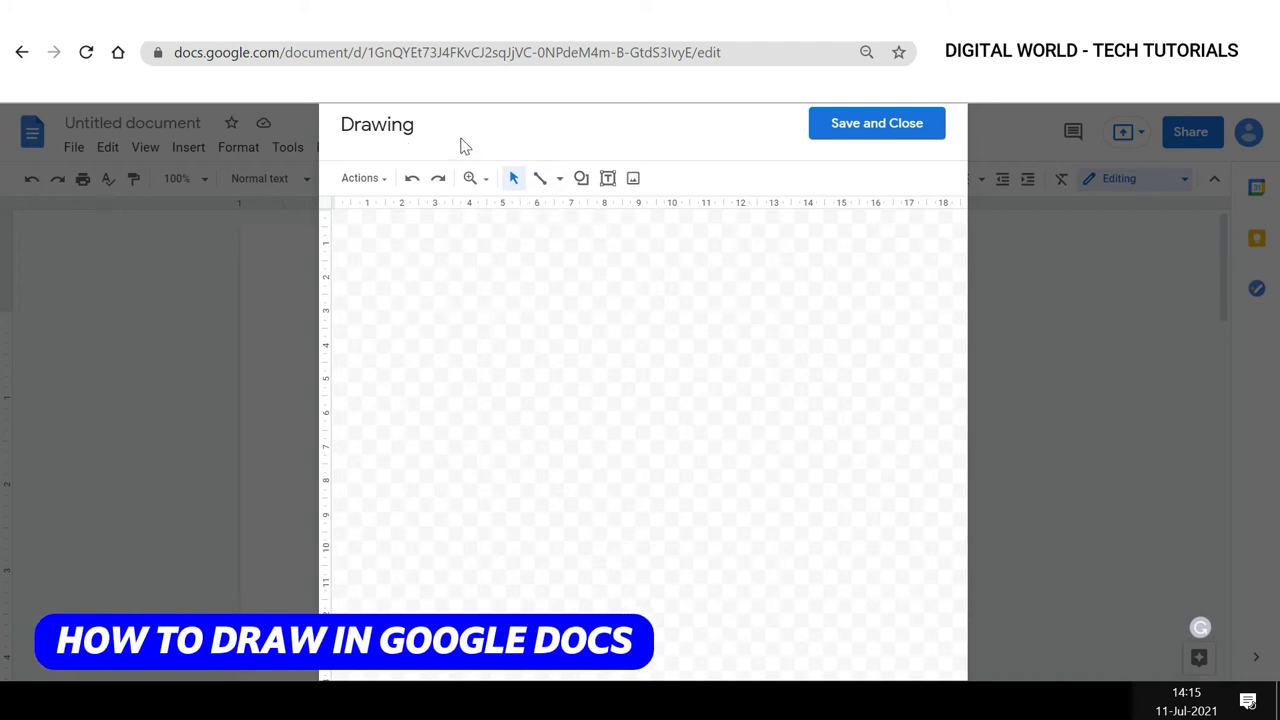
Draw a freehand line across the upper canvas with the Scribble tool.
click(559, 178)
click(585, 390)
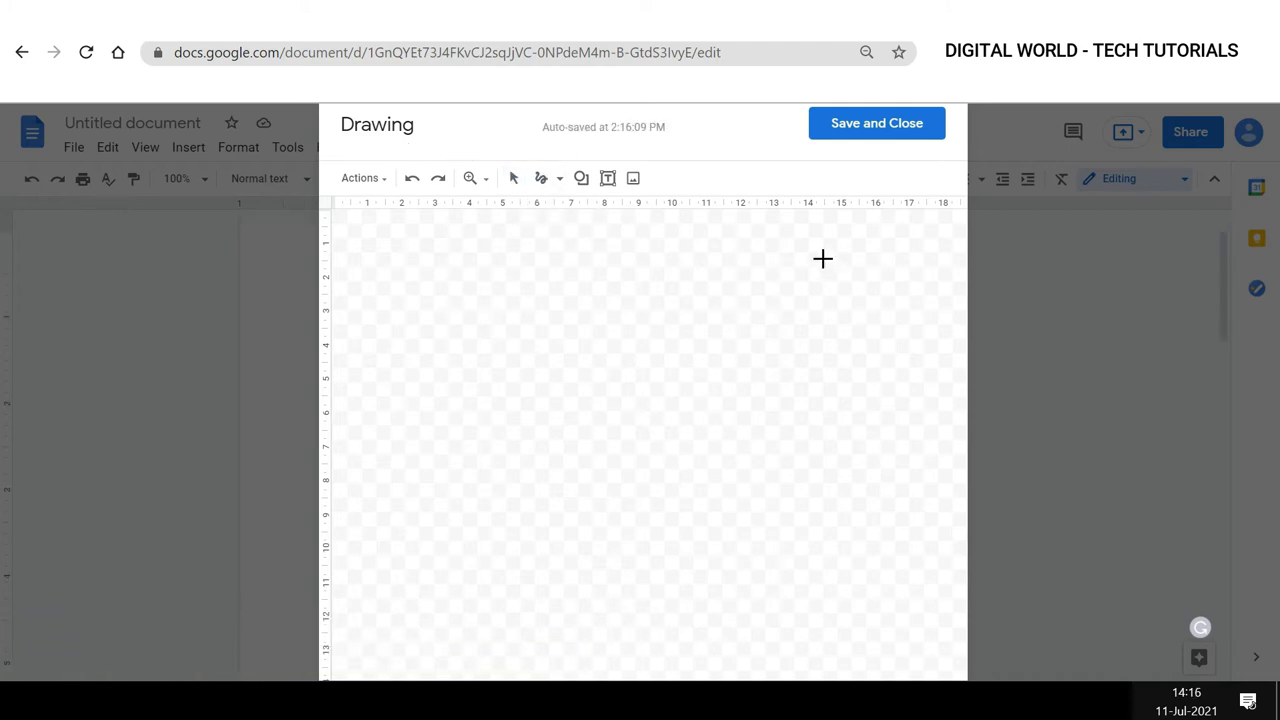
mouse_move(823, 257)
mouse_down()
mouse_move(766, 271)
mouse_move(677, 258)
mouse_move(449, 266)
mouse_move(477, 346)
mouse_move(578, 288)
mouse_move(649, 334)
mouse_move(806, 326)
mouse_move(827, 262)
mouse_up()
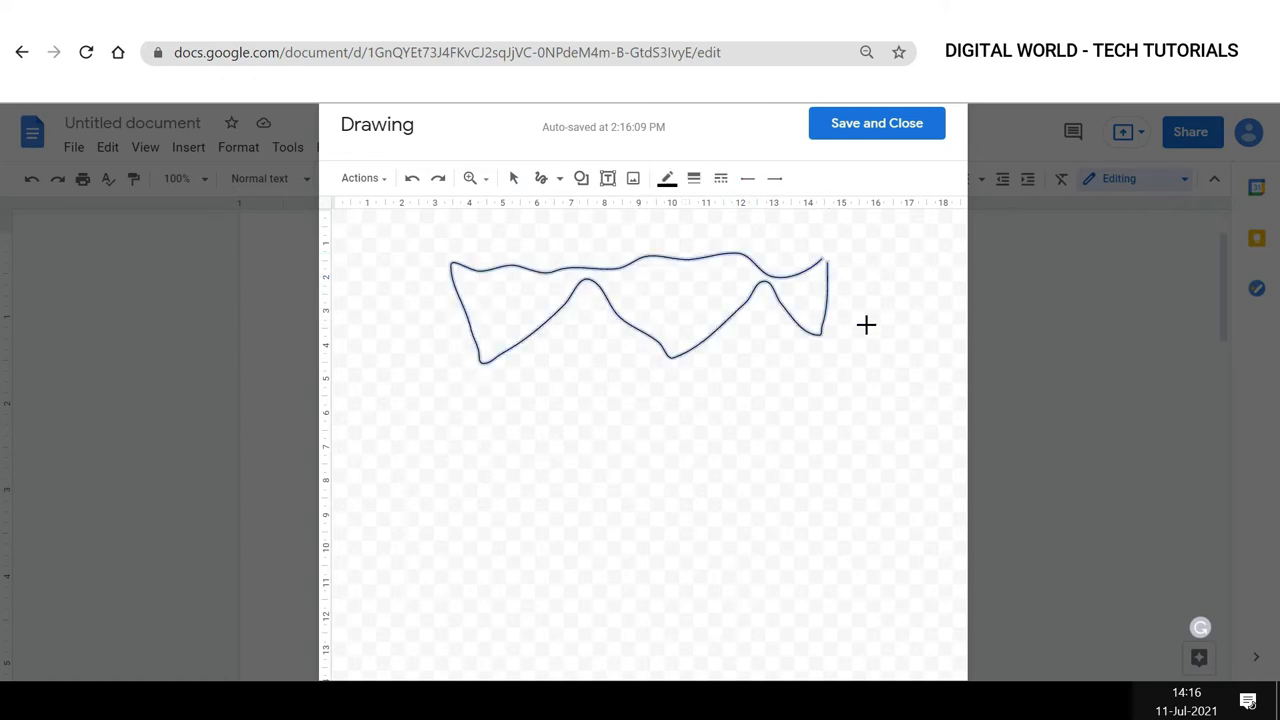
Resize the scribble smaller and move it to the canvas's upper-right corner.
click(588, 323)
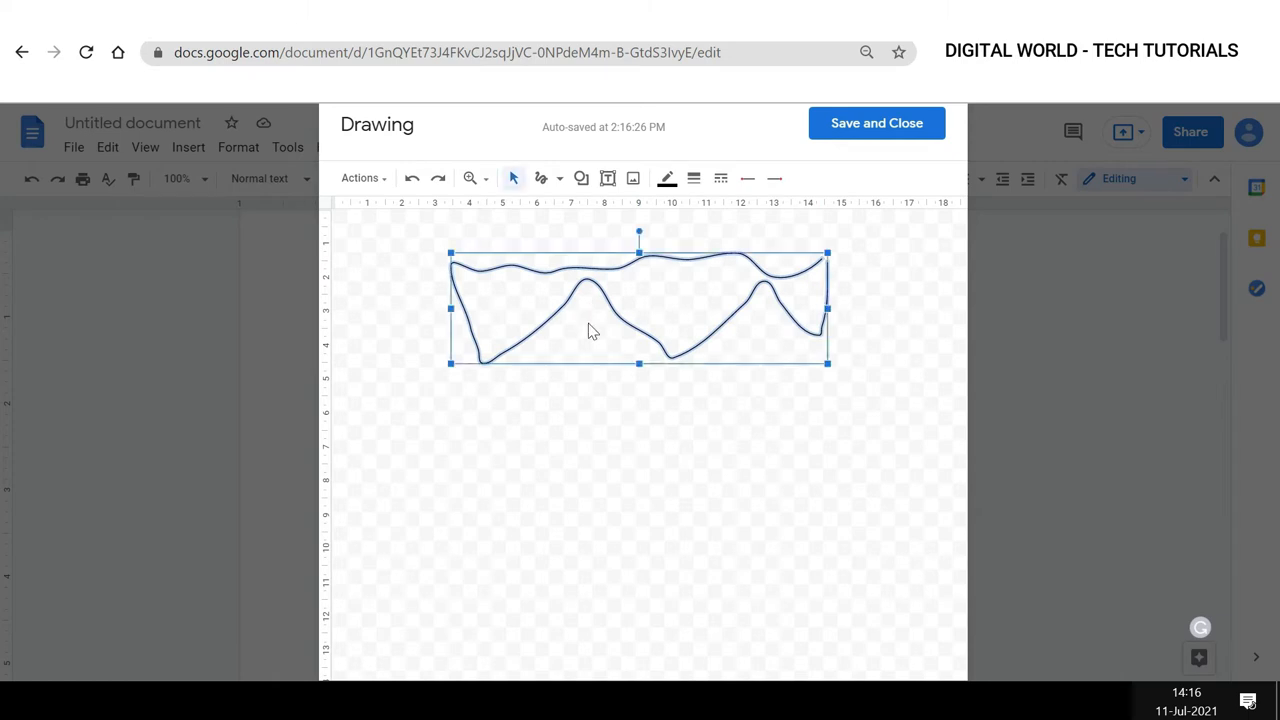
drag(830, 257, 681, 307)
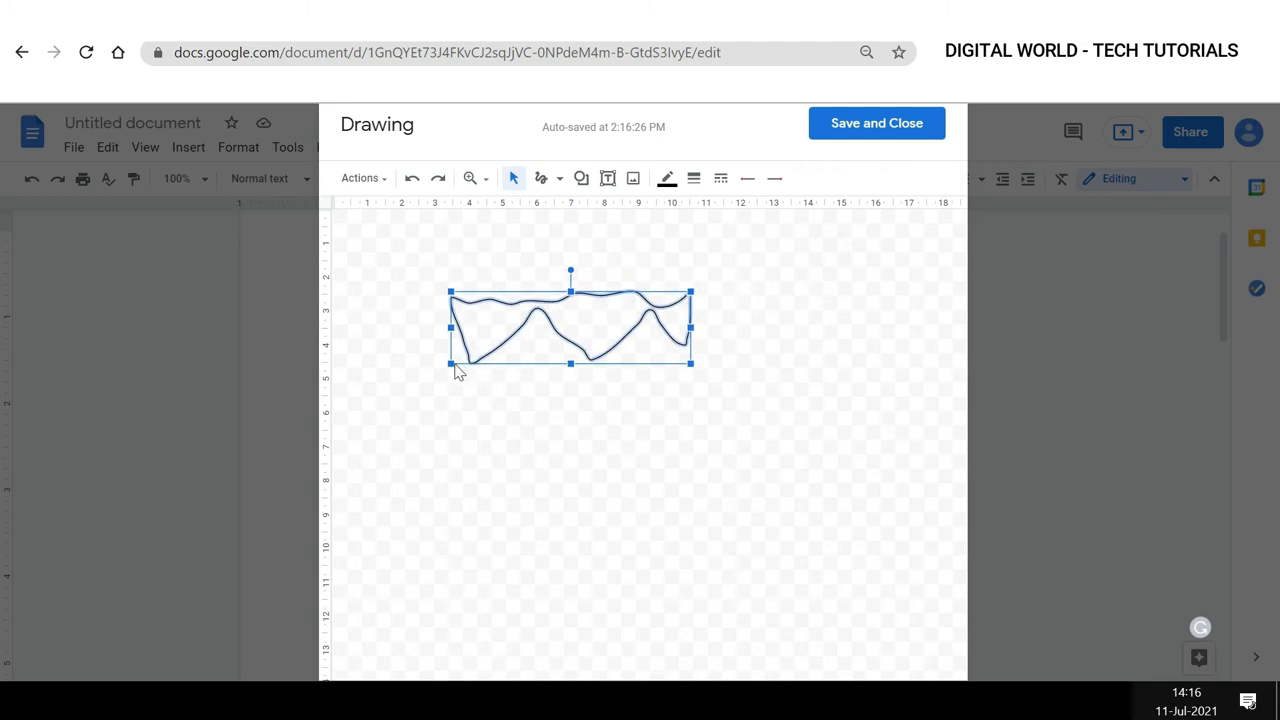
drag(451, 363, 467, 360)
drag(537, 338, 786, 294)
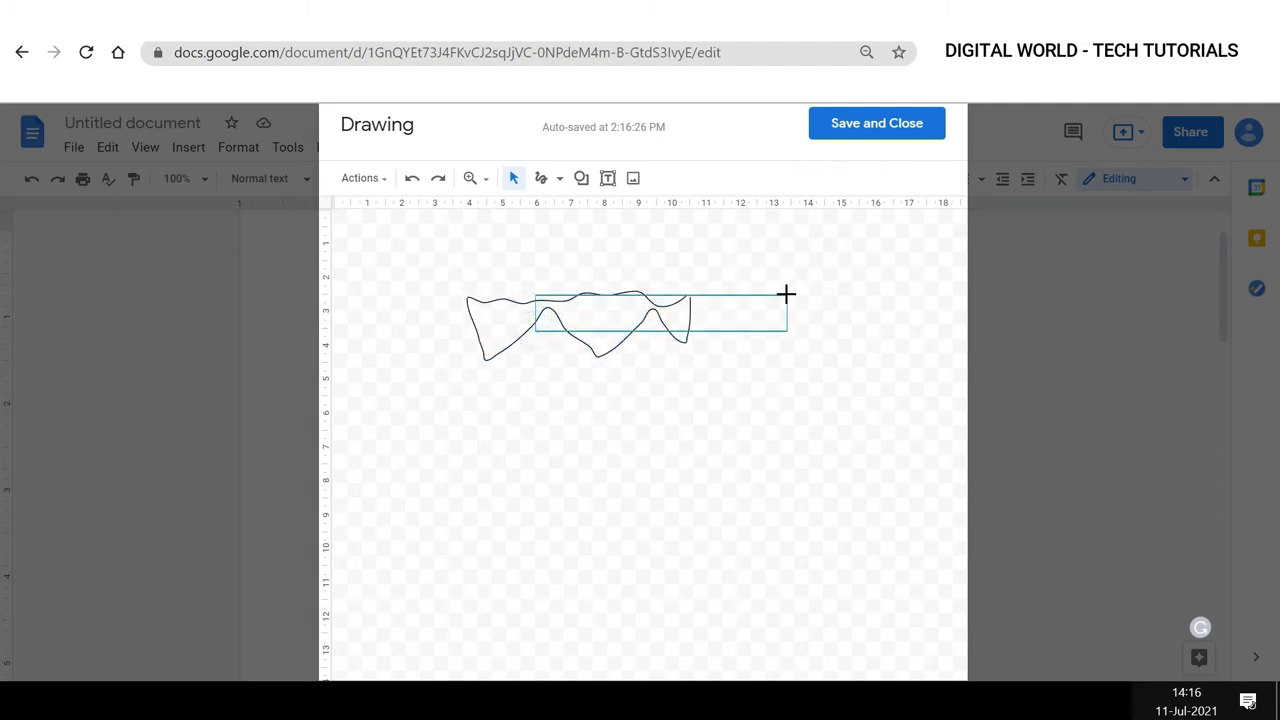
click(626, 349)
drag(600, 289, 849, 230)
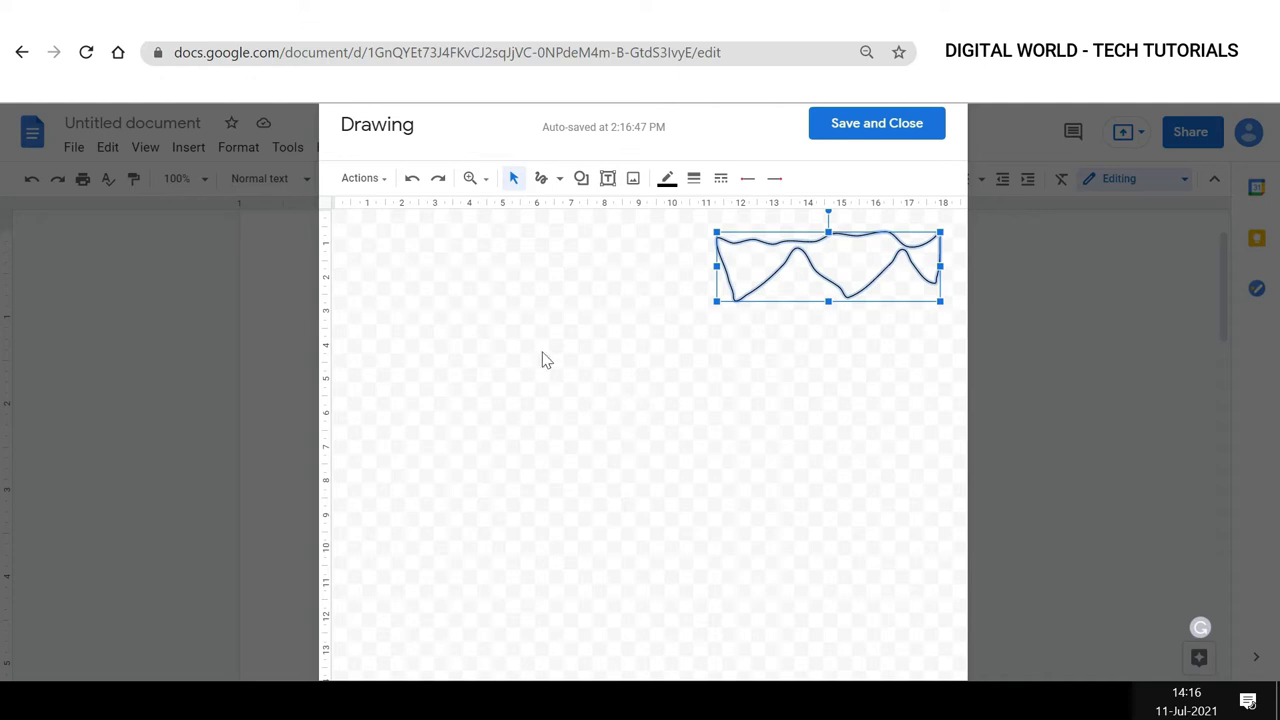
Insert a heart shape on the left side of the canvas.
click(580, 180)
mouse_move(597, 218)
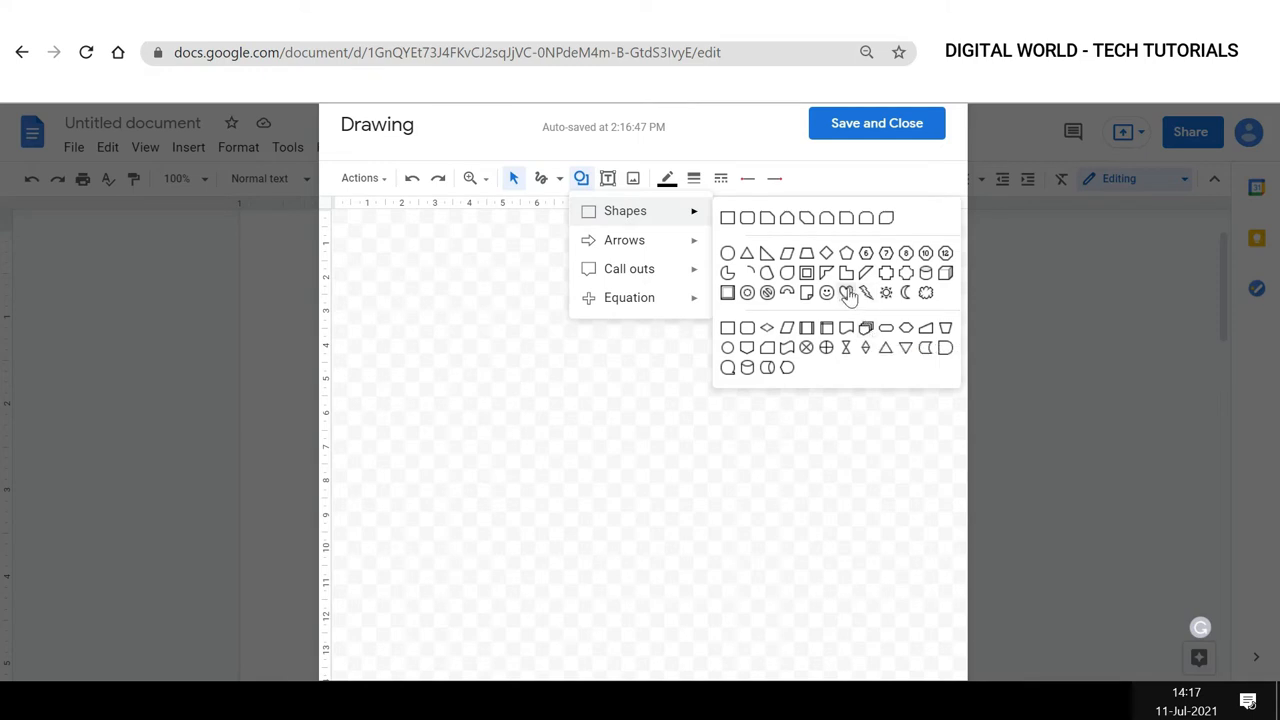
click(846, 291)
mouse_move(443, 290)
mouse_down()
mouse_move(483, 343)
mouse_move(543, 376)
mouse_up()
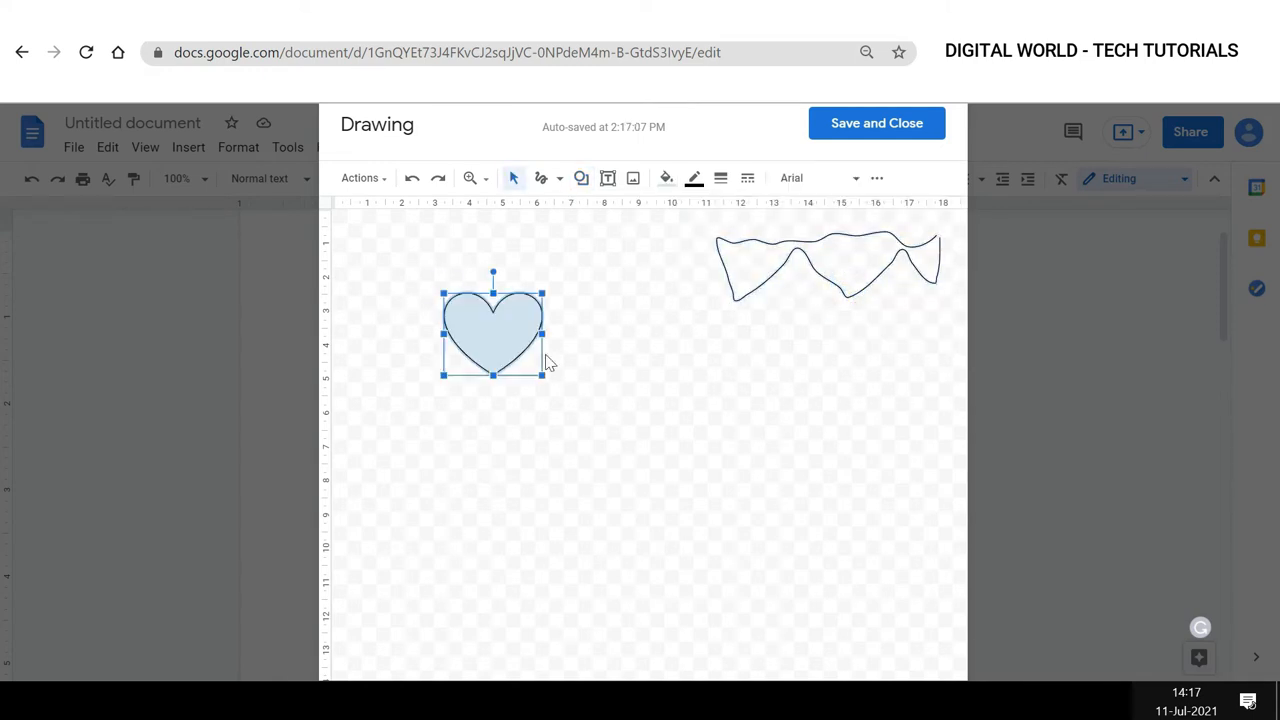
Fill the heart with red.
click(666, 180)
click(693, 296)
Give the heart a 4px black border.
click(694, 178)
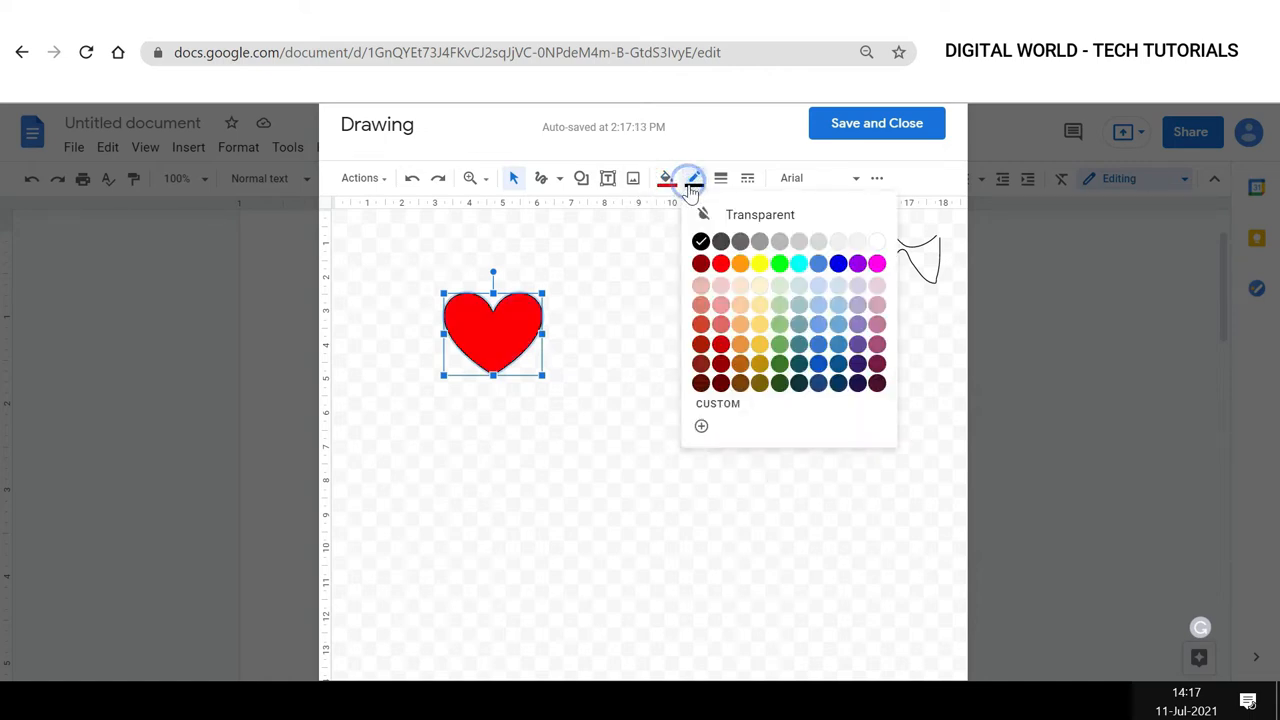
click(838, 263)
click(720, 178)
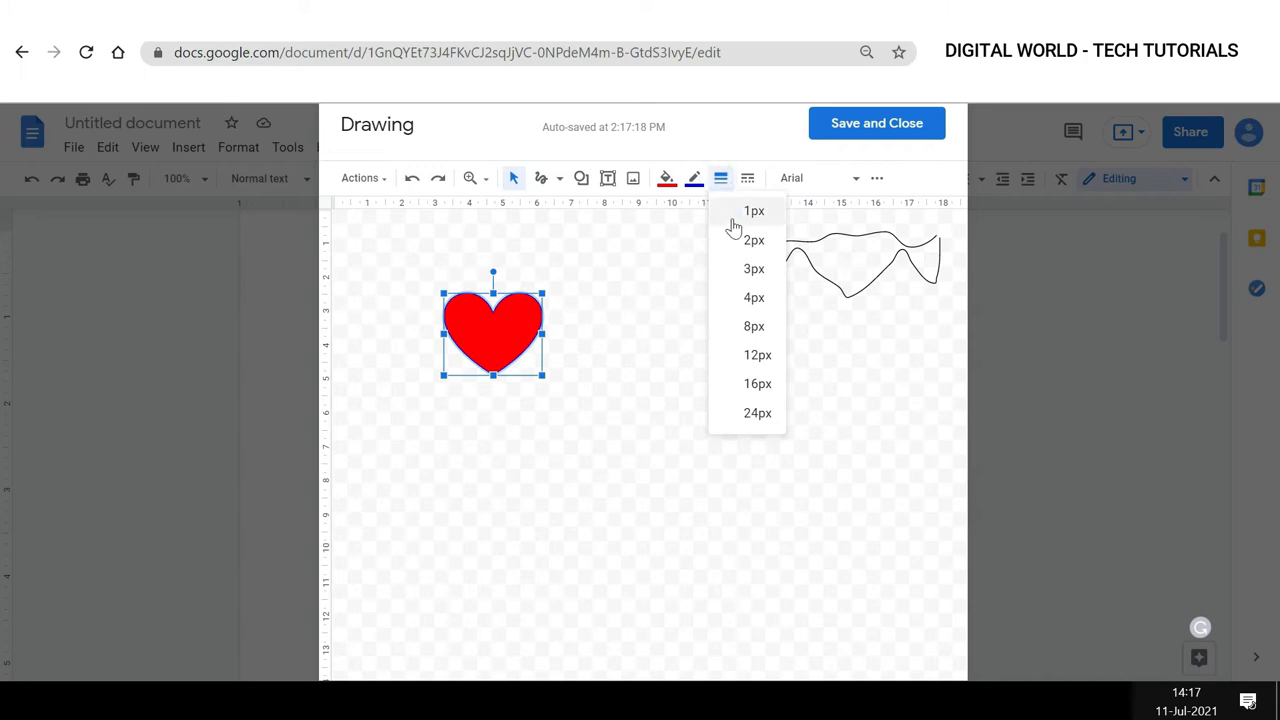
click(742, 294)
click(694, 178)
click(700, 240)
Move the heart to the middle of the canvas, then save and close the drawing.
mouse_move(494, 333)
mouse_down()
mouse_move(596, 352)
mouse_move(851, 363)
mouse_move(870, 351)
mouse_up()
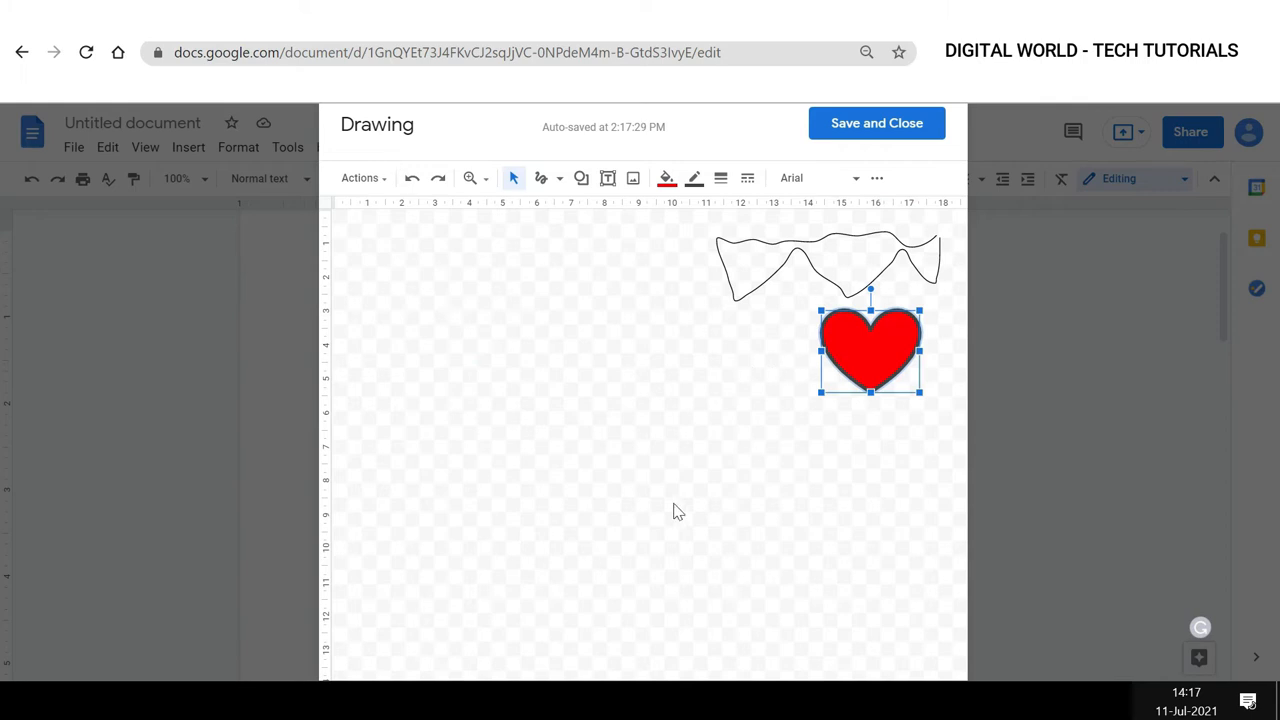
mouse_move(856, 360)
mouse_down()
mouse_move(403, 286)
mouse_move(388, 262)
mouse_up()
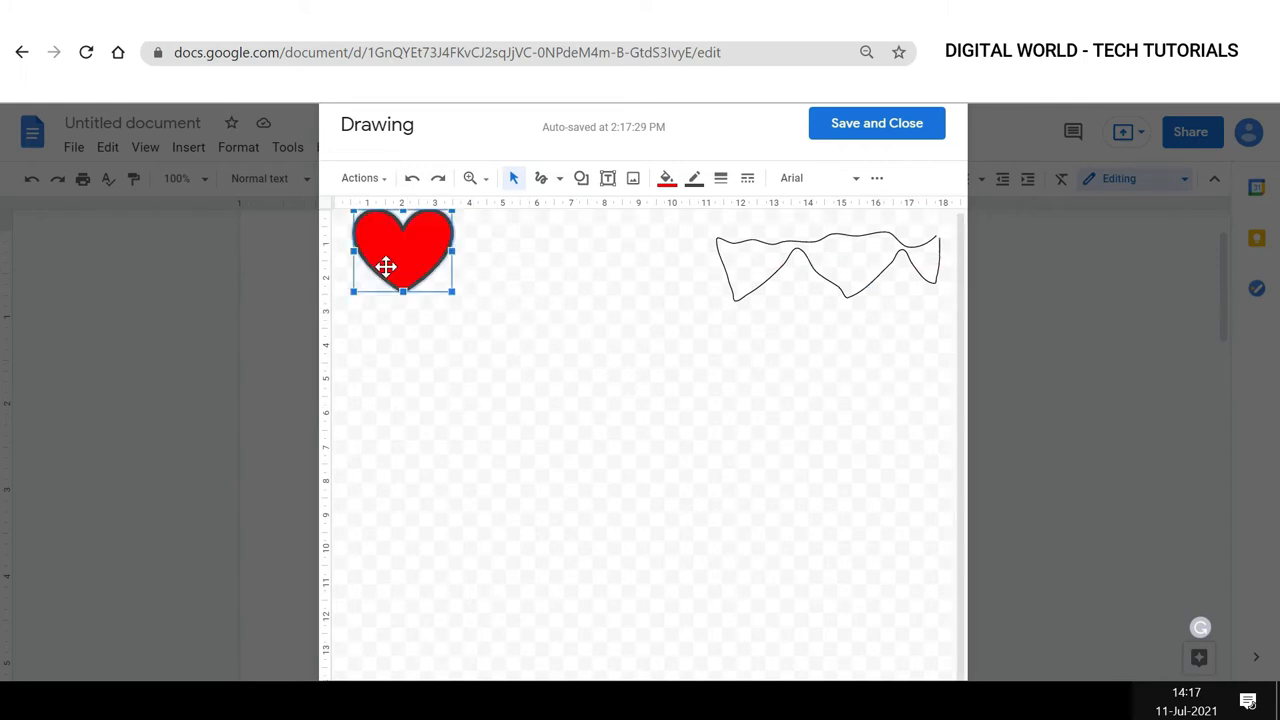
drag(917, 368, 846, 368)
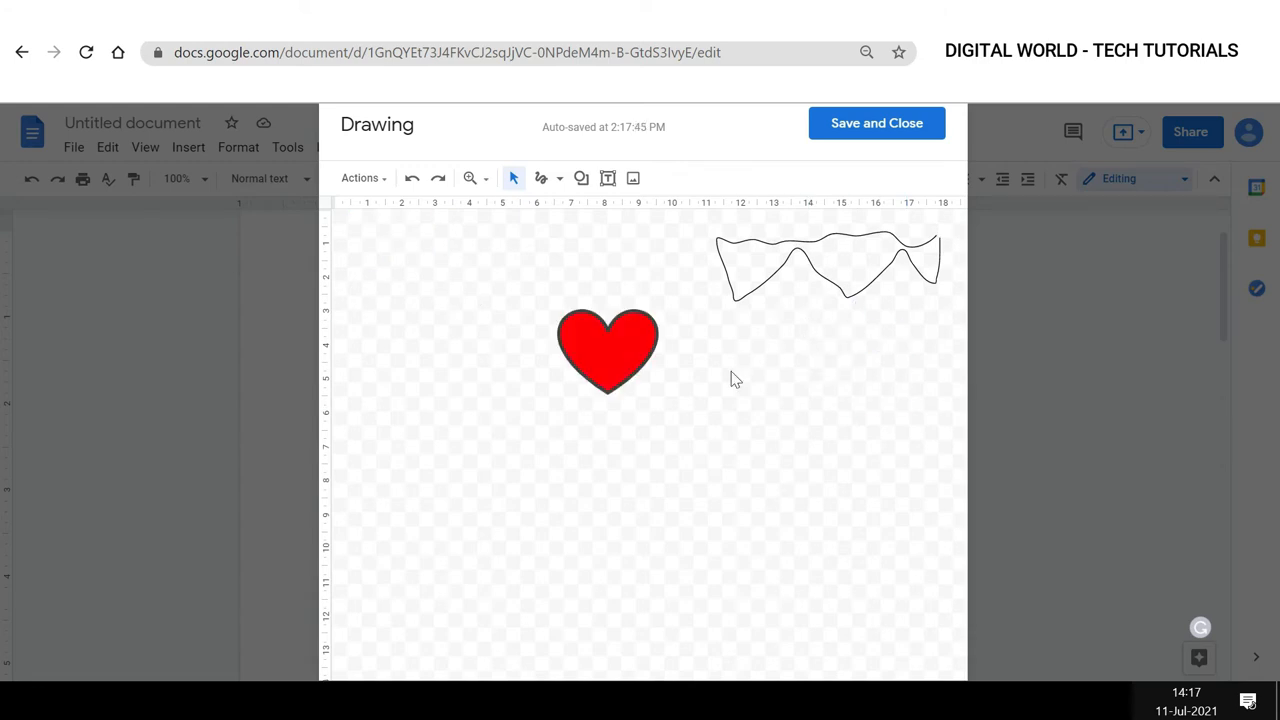
click(846, 128)
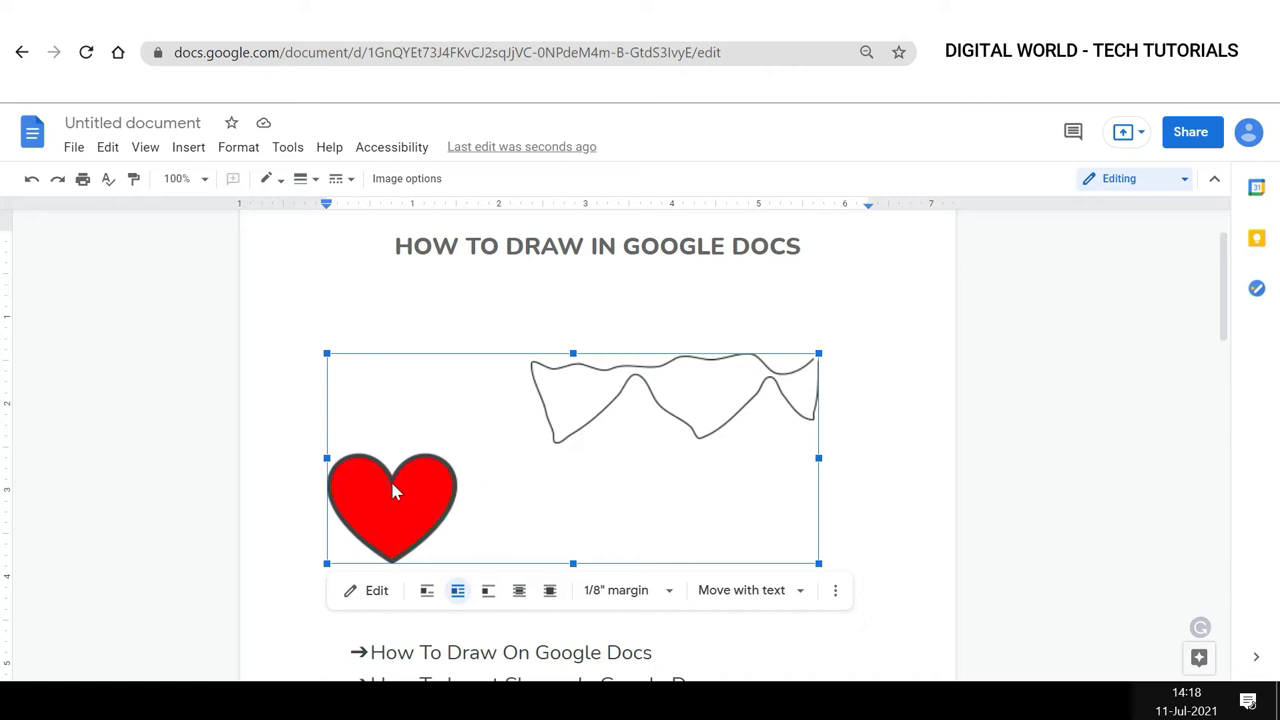
Reopen the drawing for editing, change the heart's fill to green, and save and close it.
click(376, 591)
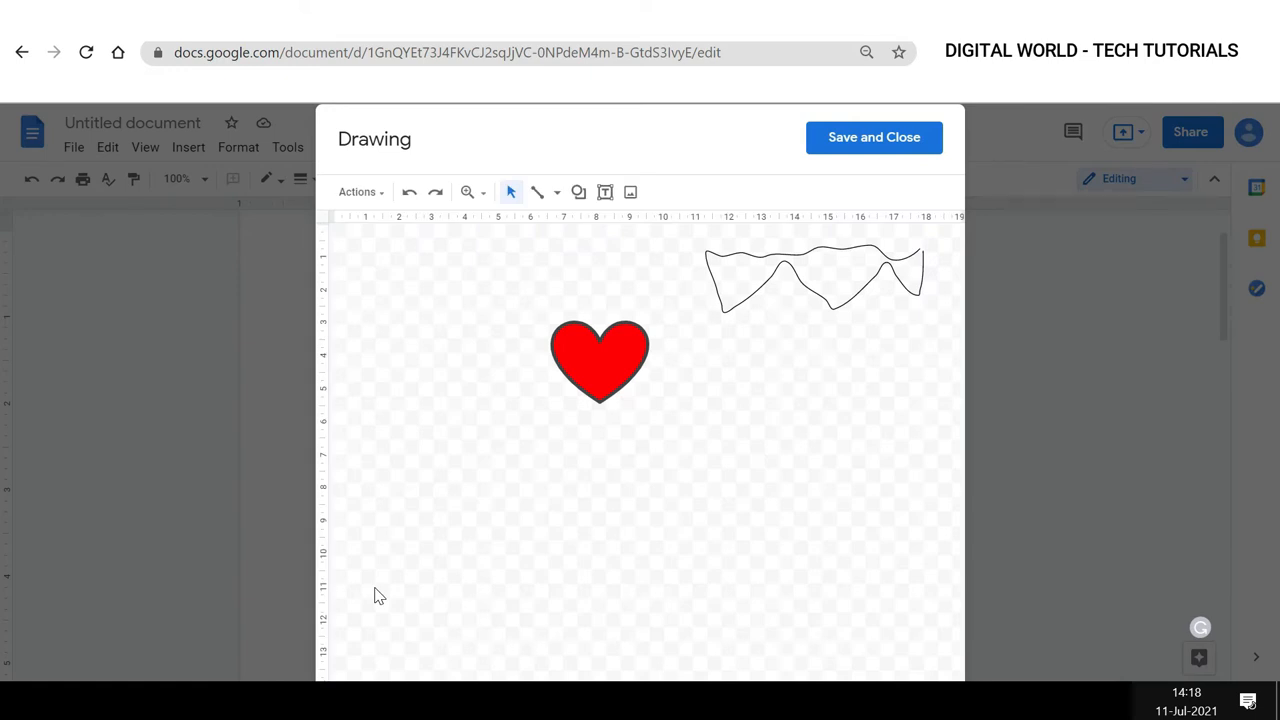
click(598, 376)
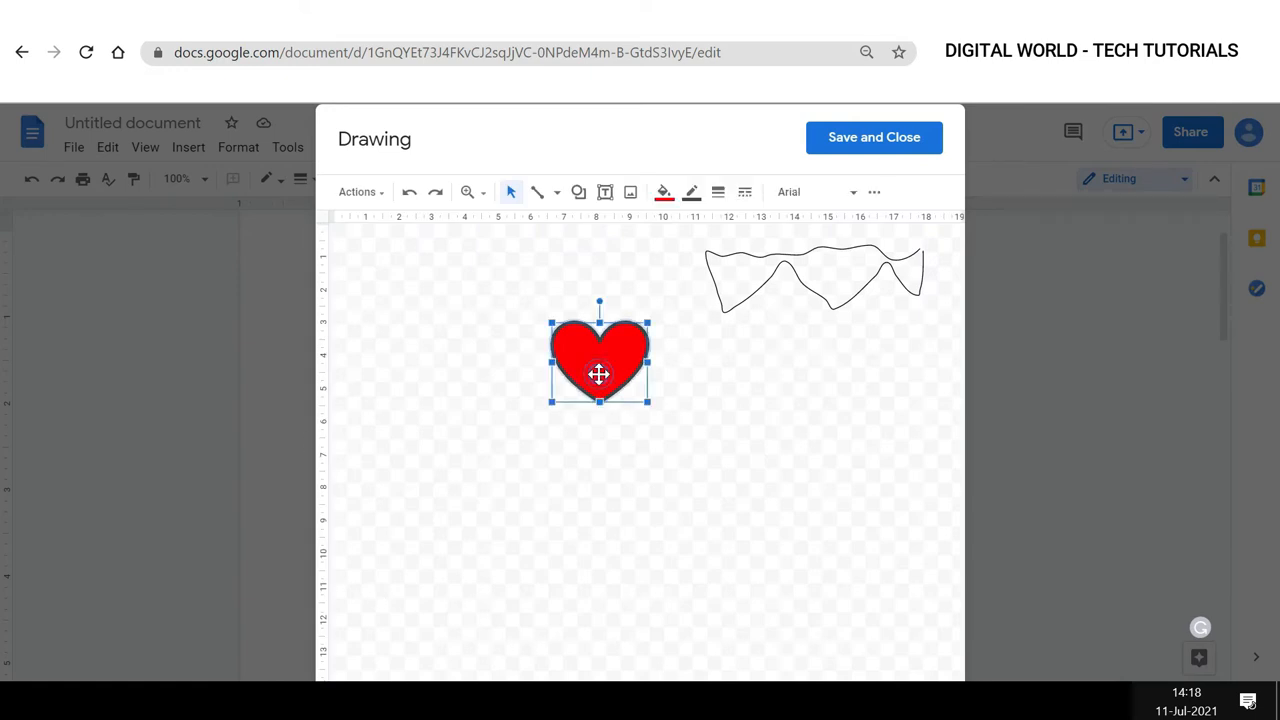
click(663, 192)
click(753, 314)
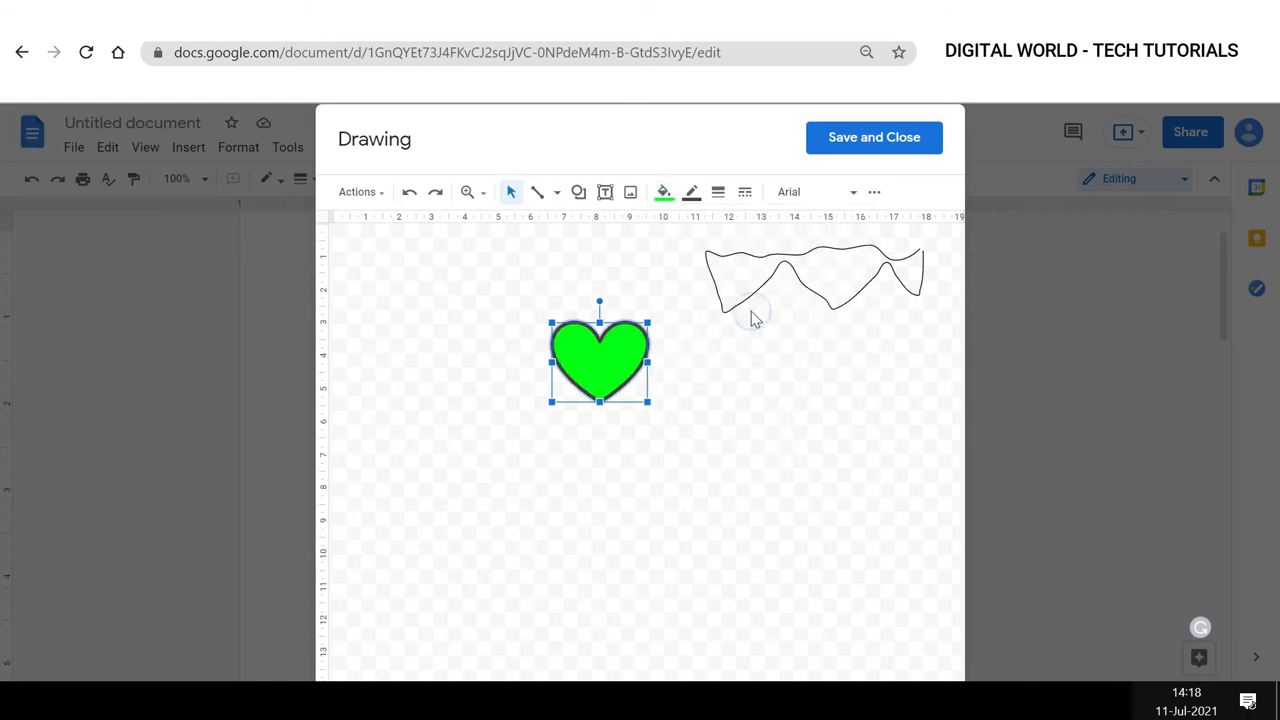
click(902, 140)
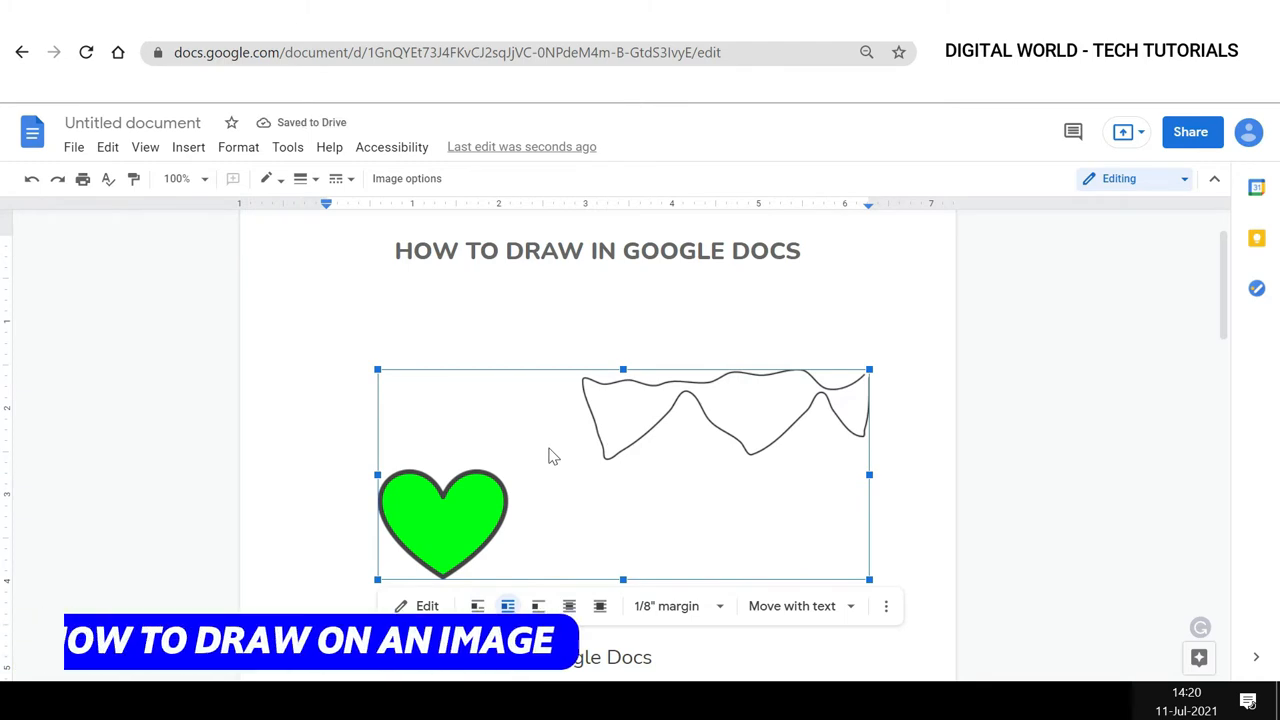
Insert a new drawing into the document below the title.
click(191, 150)
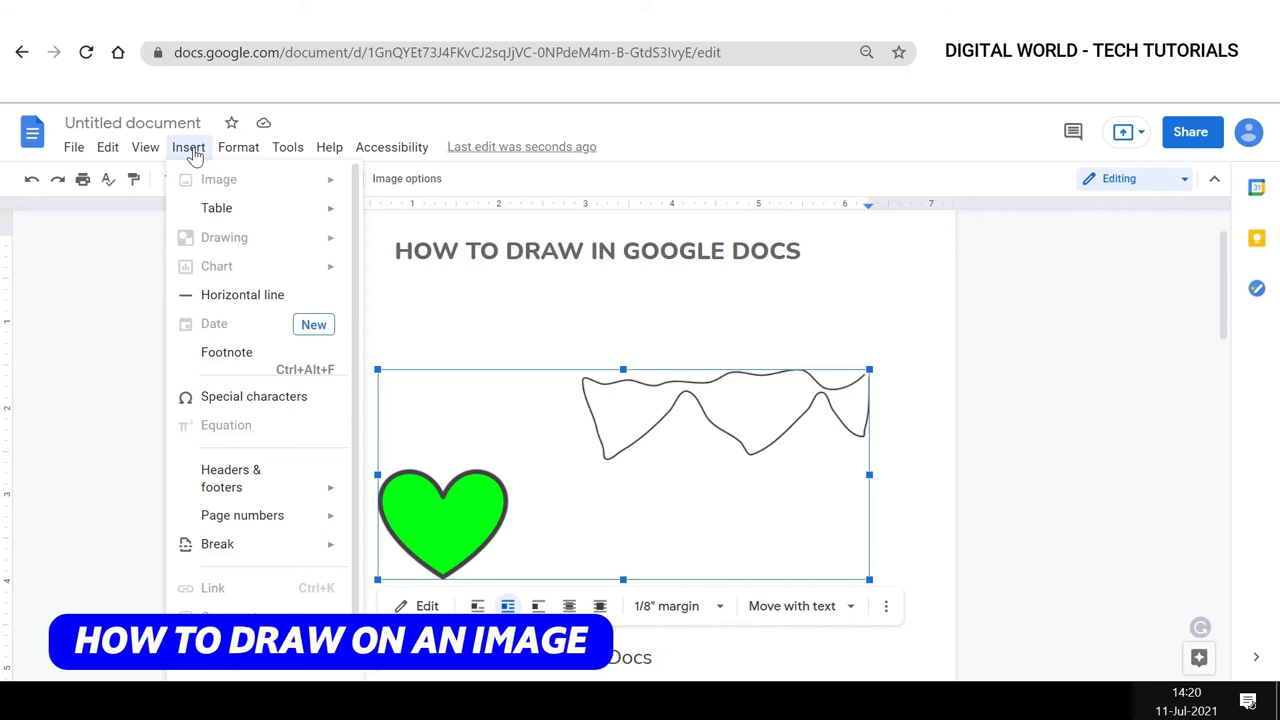
click(420, 280)
click(188, 147)
mouse_move(215, 243)
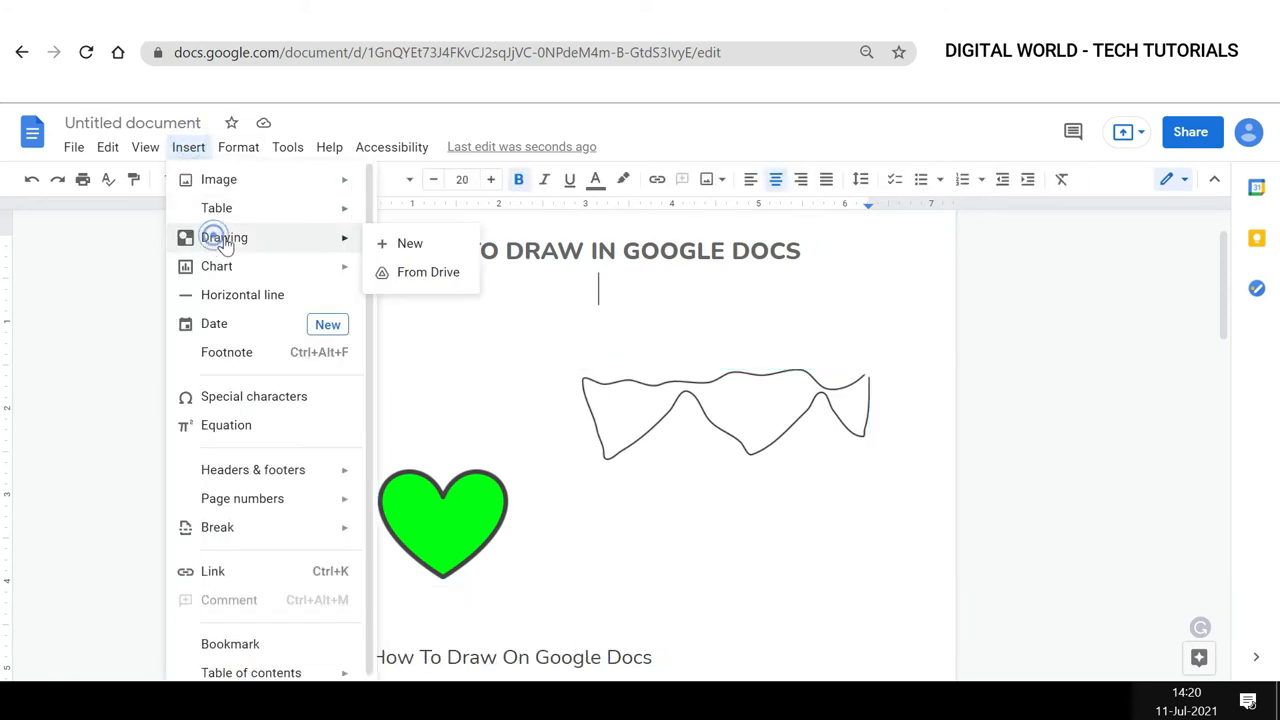
click(400, 245)
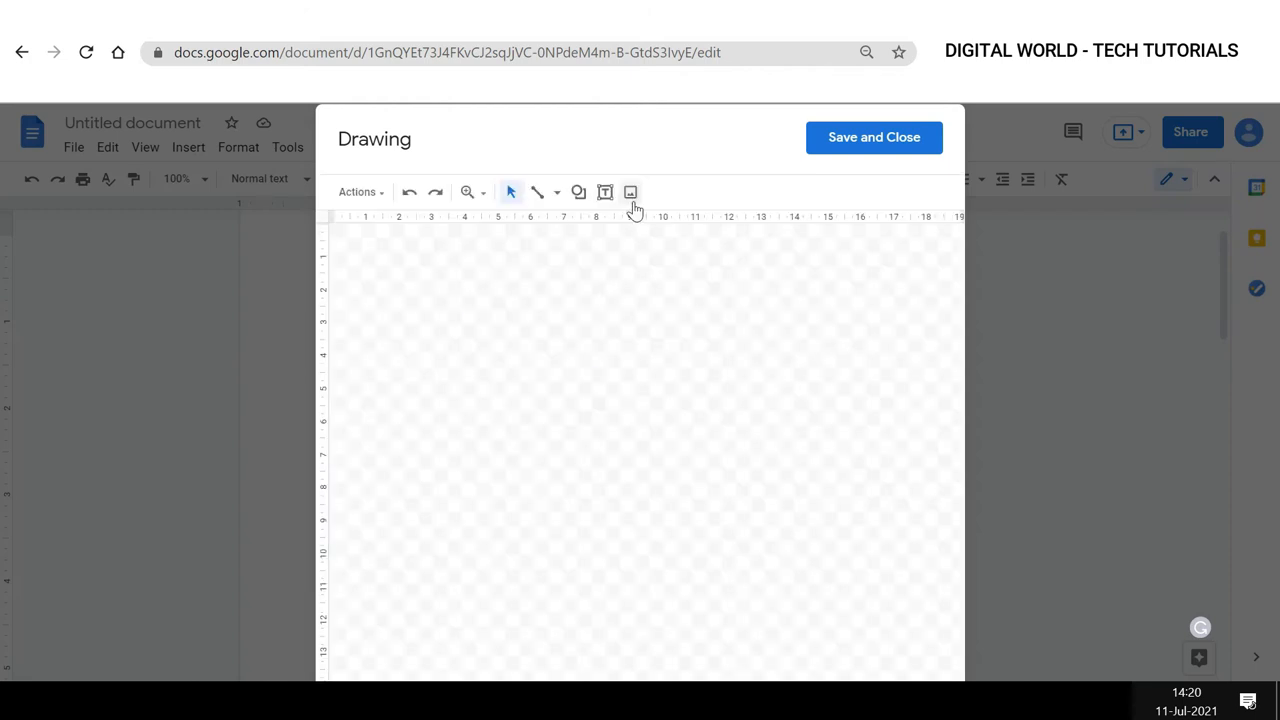
Upload the Cheap Flights image into the drawing and shrink it toward the canvas centre.
click(631, 192)
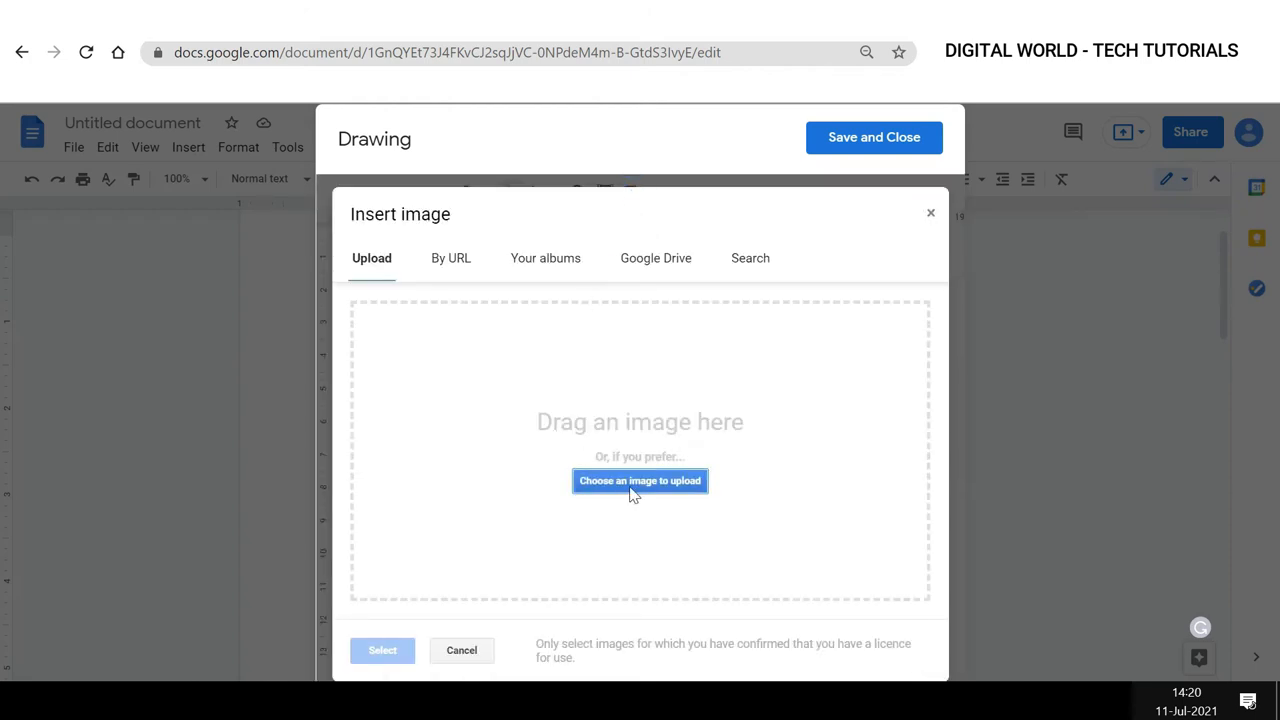
click(640, 481)
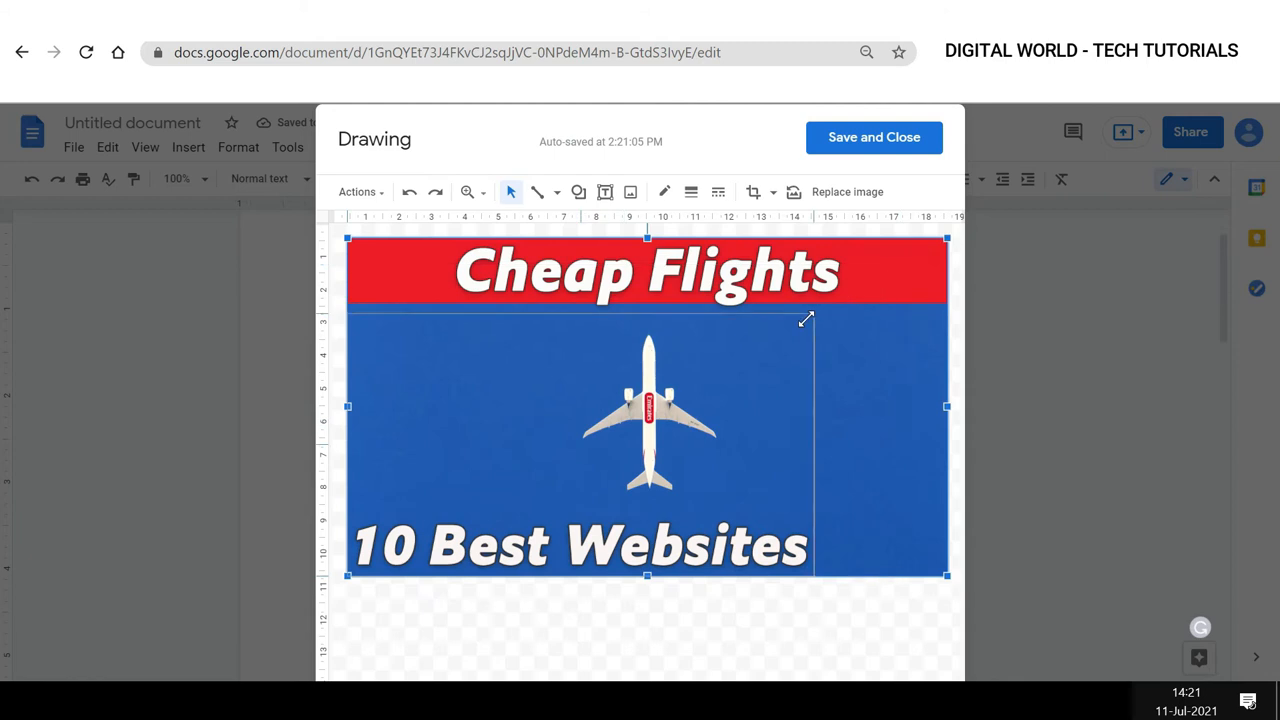
drag(626, 441, 696, 422)
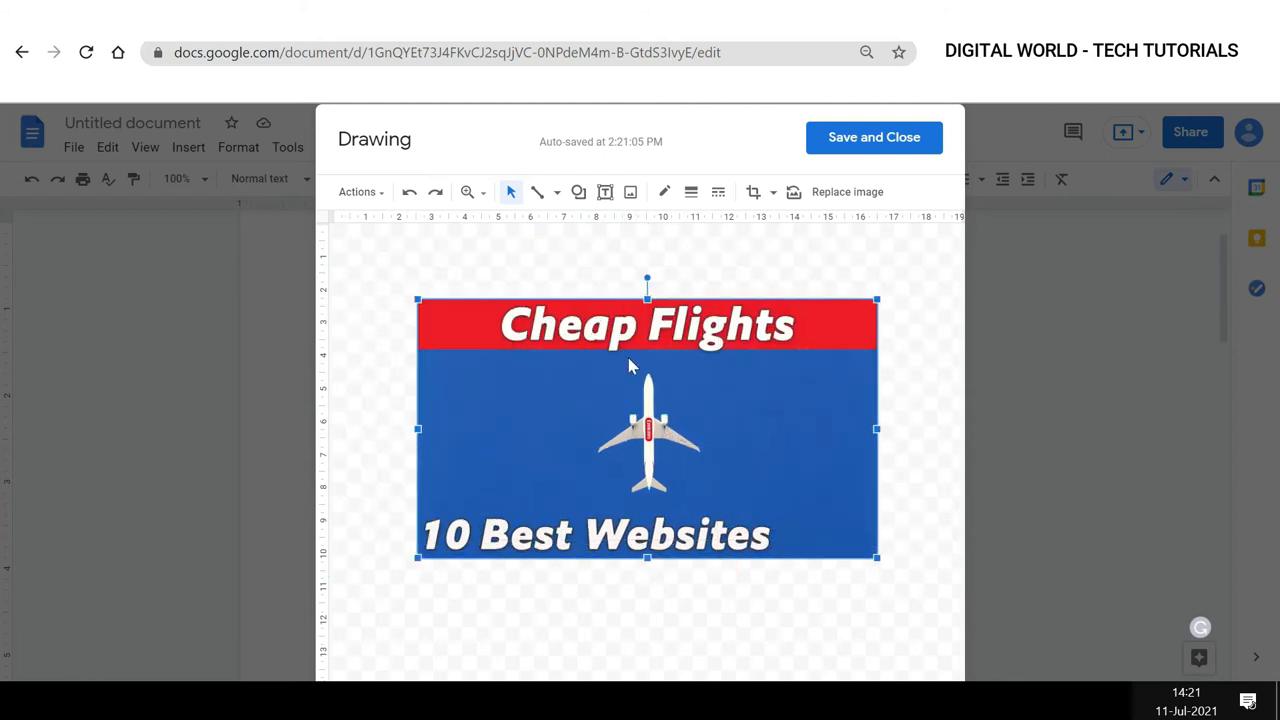
Draw a freehand scribble over the image with the Scribble tool.
click(556, 195)
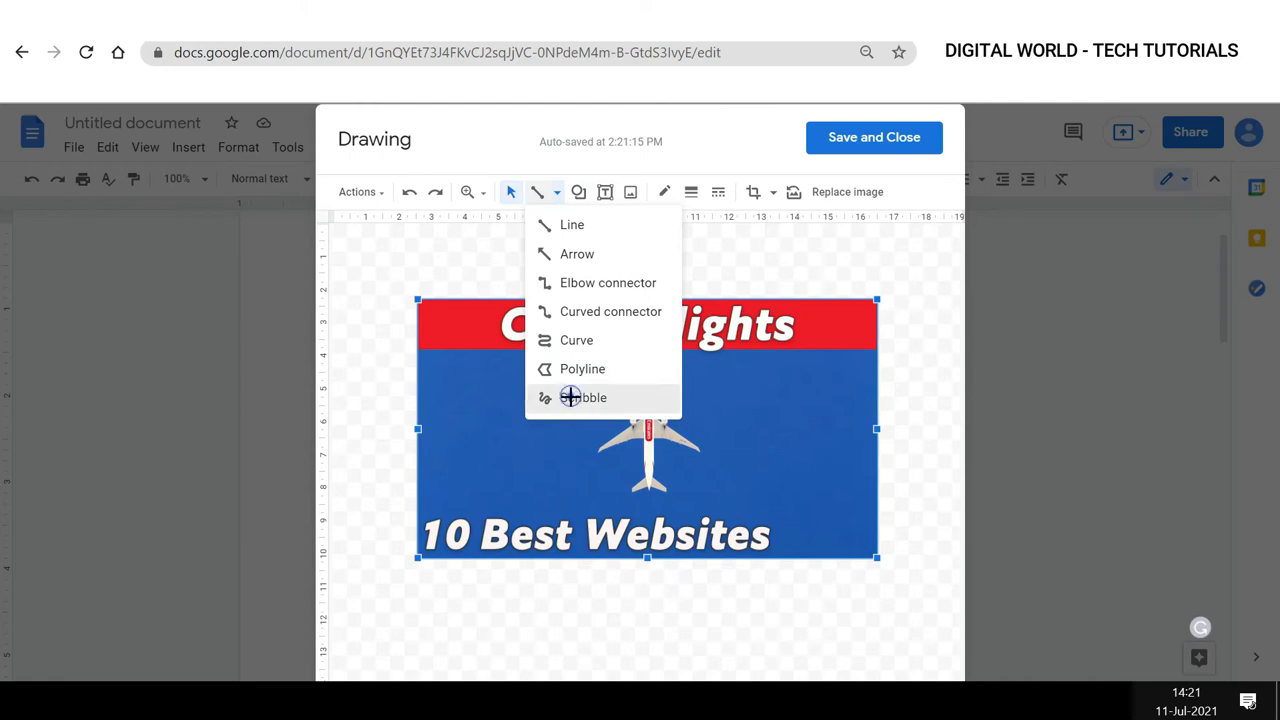
click(571, 405)
mouse_move(523, 397)
mouse_down()
mouse_move(715, 397)
mouse_move(686, 300)
mouse_move(567, 356)
mouse_move(691, 463)
mouse_move(556, 455)
mouse_move(560, 468)
mouse_up()
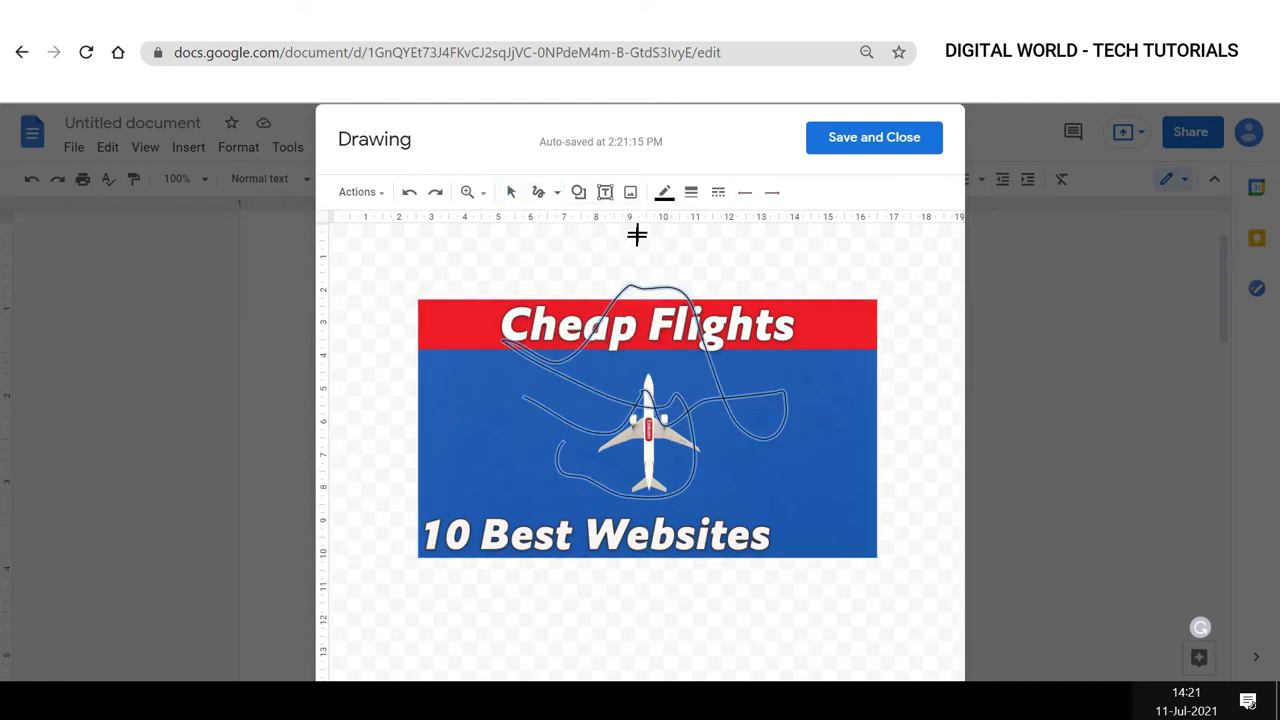
Recolour the scribble light yellow-green, move it down over the plane, and save and close the drawing.
click(664, 191)
click(728, 280)
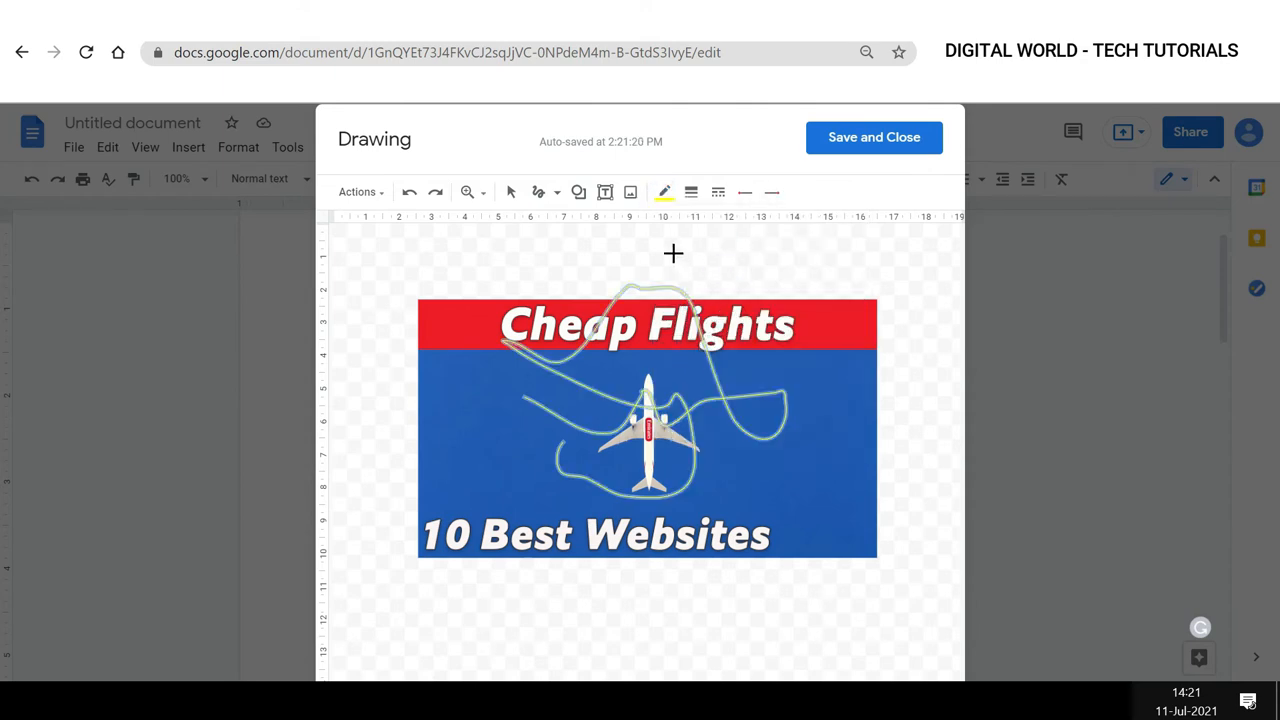
click(637, 287)
drag(634, 335, 636, 383)
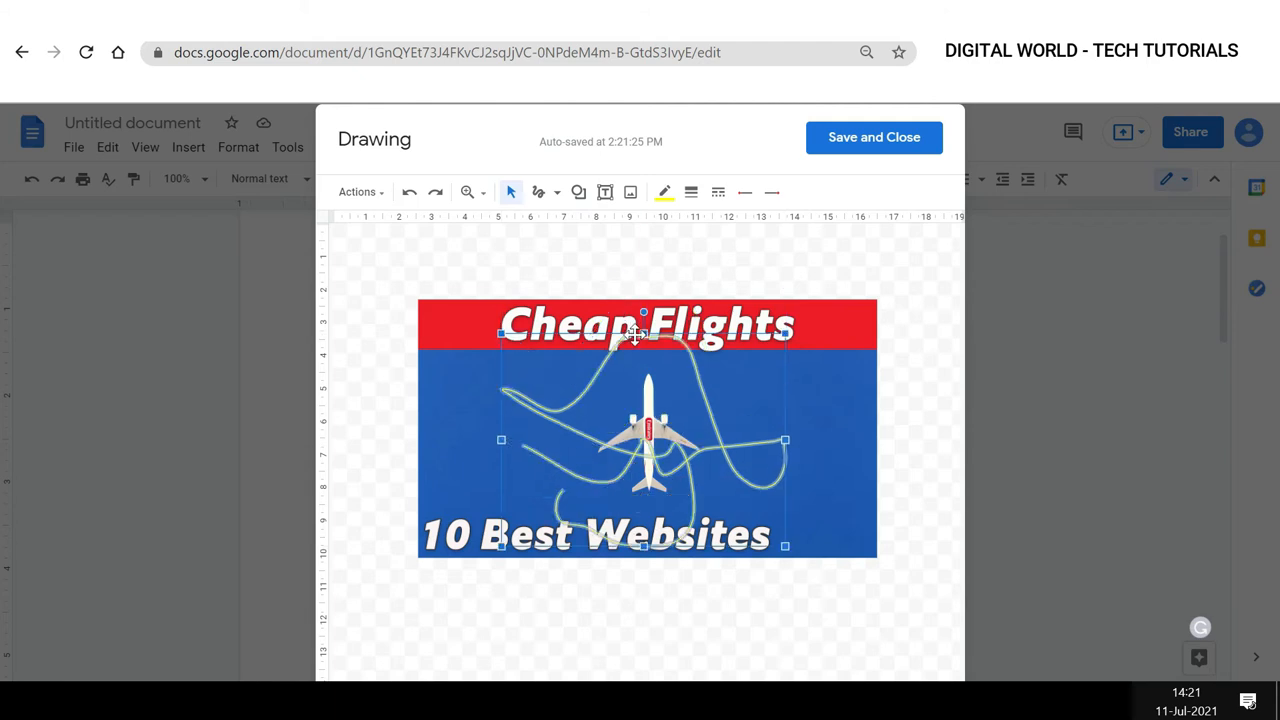
click(843, 147)
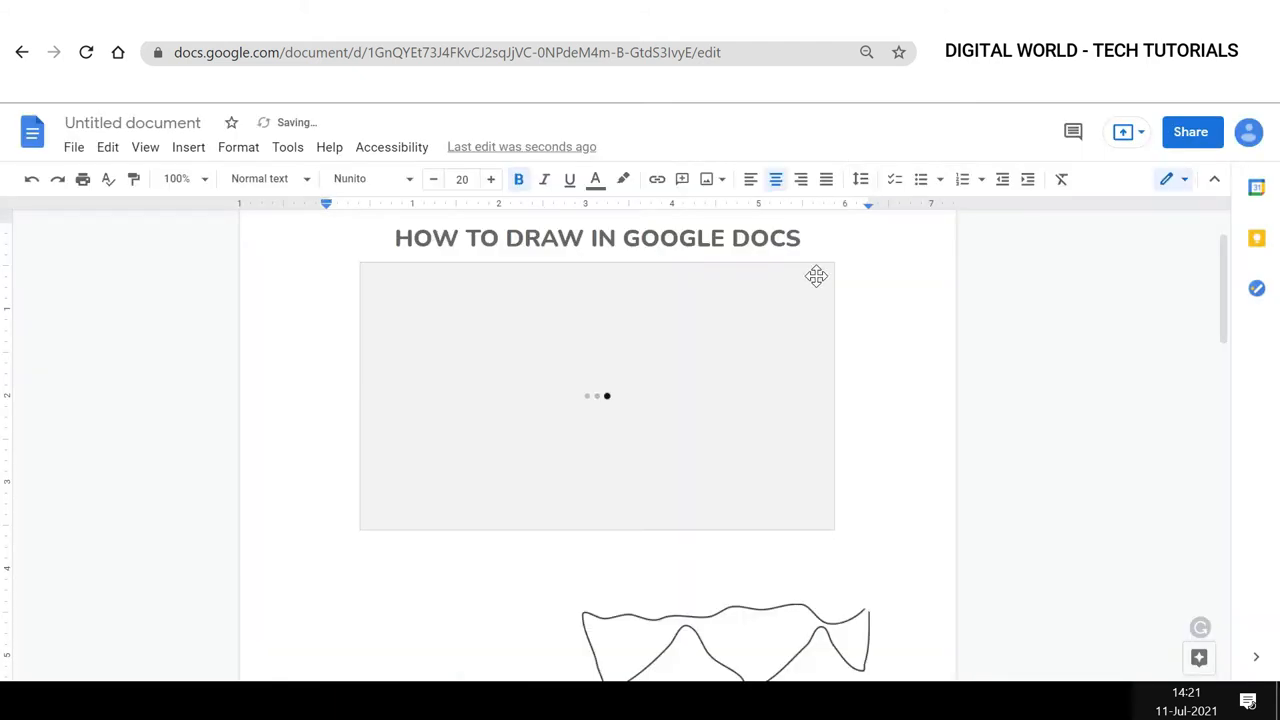
Resize the inserted image drawing smaller and reposition it under the title.
click(771, 345)
drag(836, 262, 724, 328)
click(556, 351)
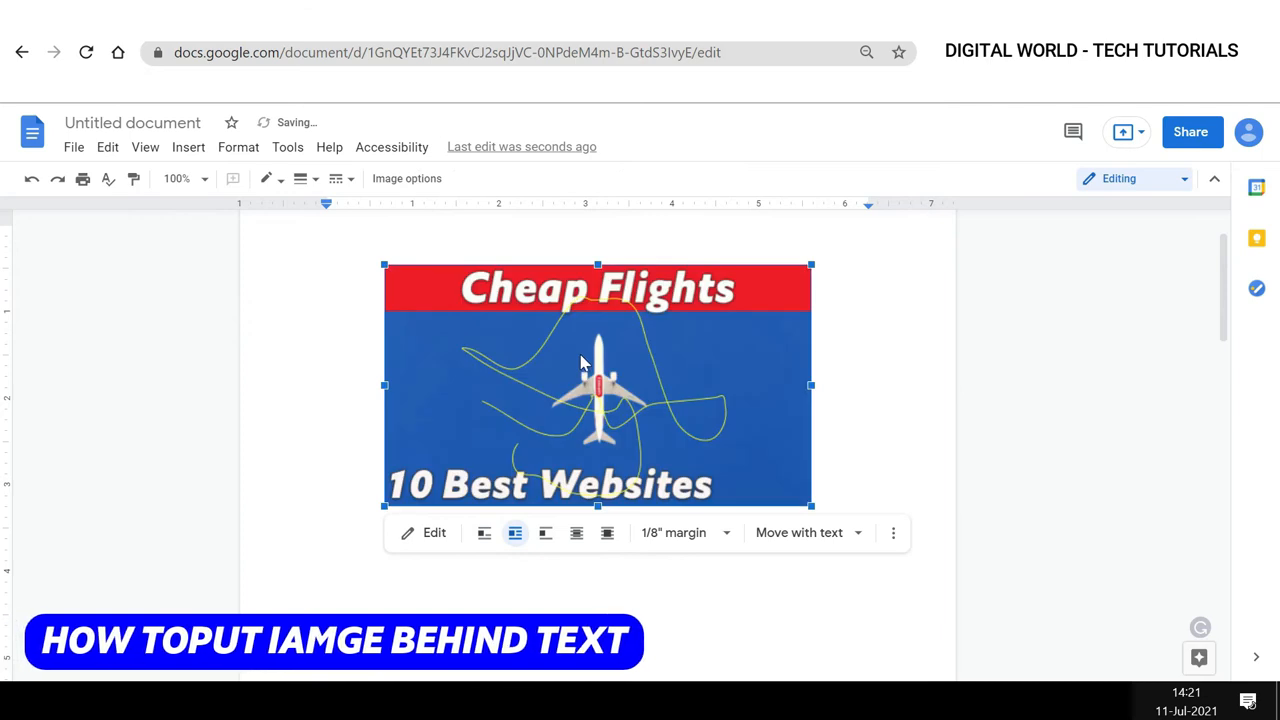
drag(592, 371, 601, 405)
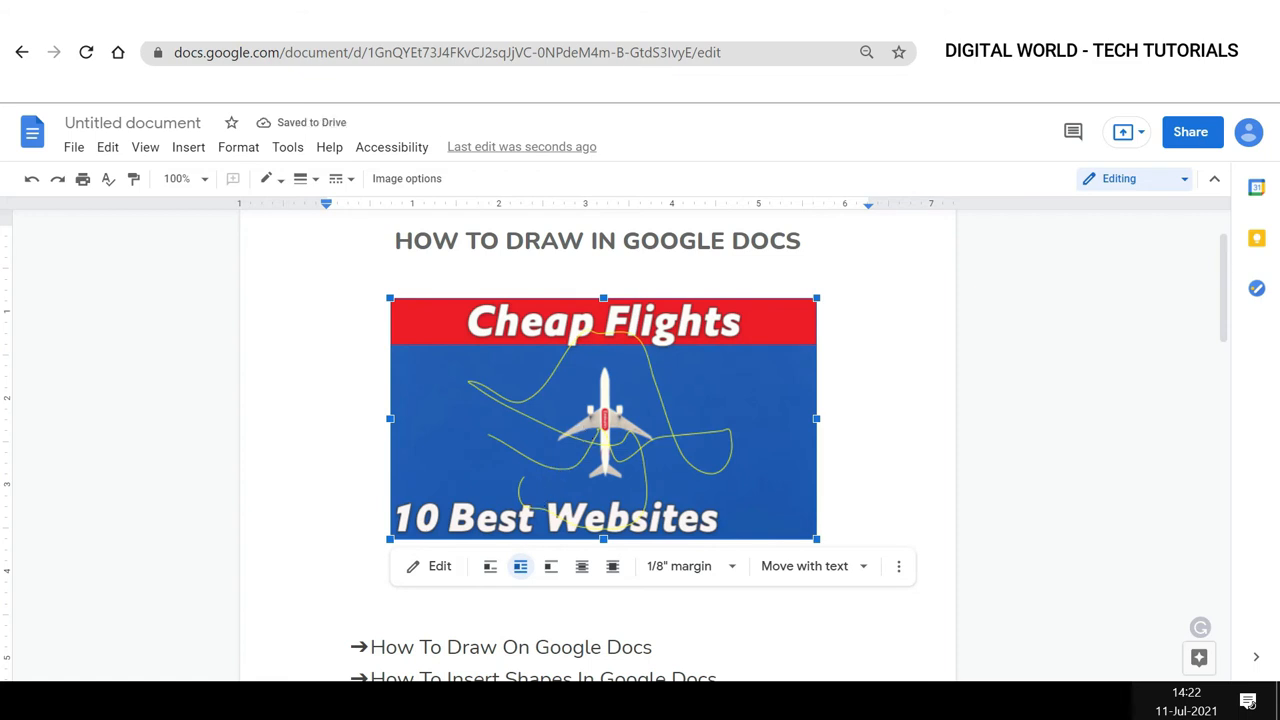
Set the image drawing to Behind text and move it down over the list of headings.
click(581, 578)
drag(609, 435, 597, 610)
scroll(601, 535, down, 2)
drag(610, 385, 593, 490)
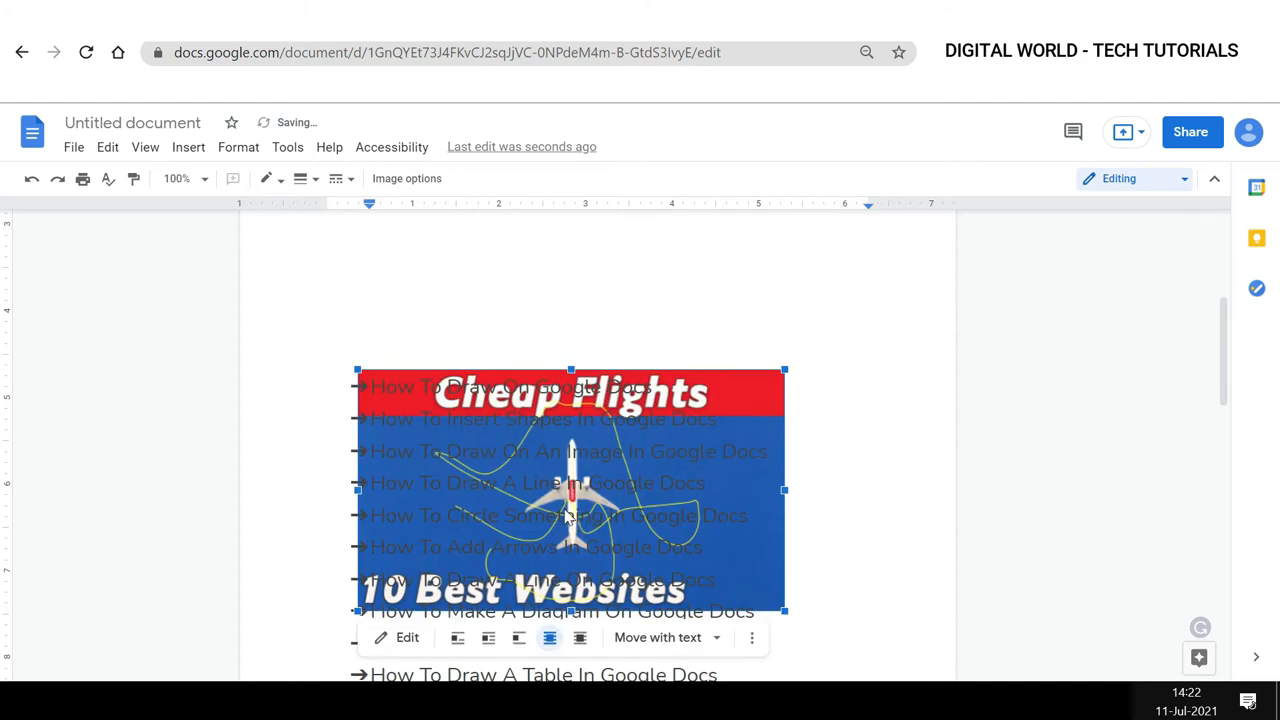
scroll(566, 516, down, 2)
drag(583, 386, 602, 413)
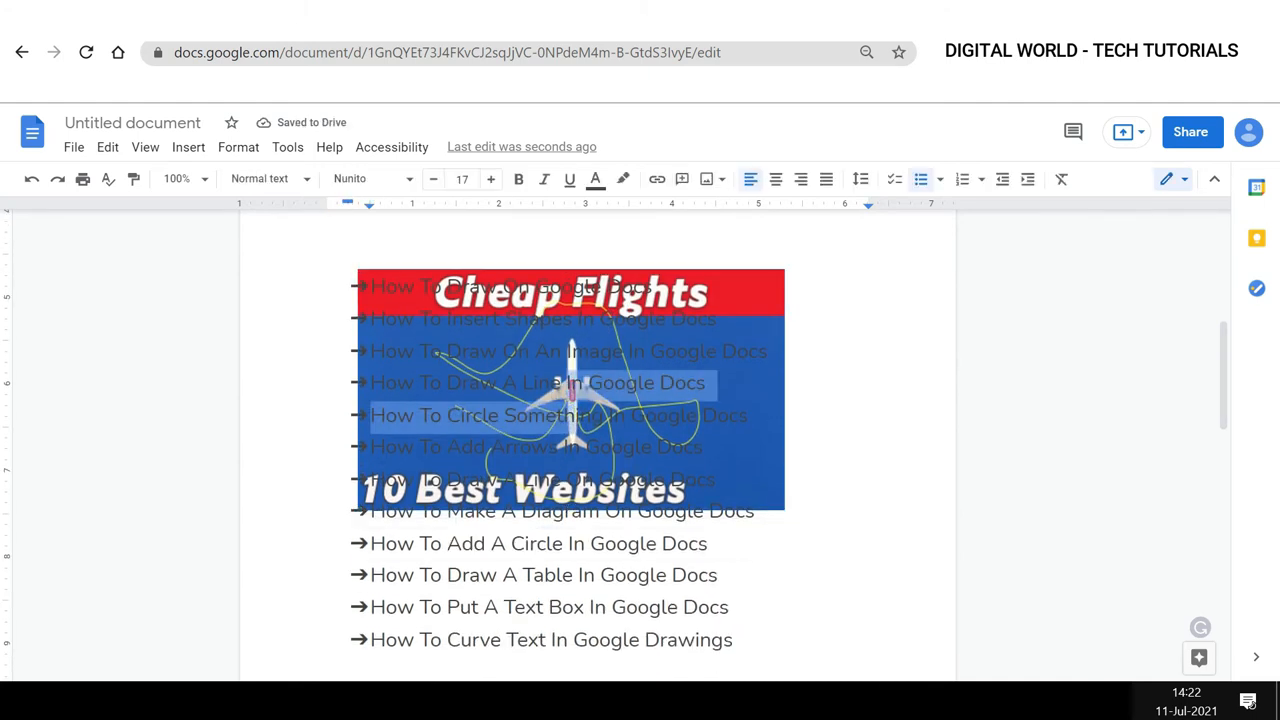
Select the list lines lying over the image and colour their text white.
click(749, 415)
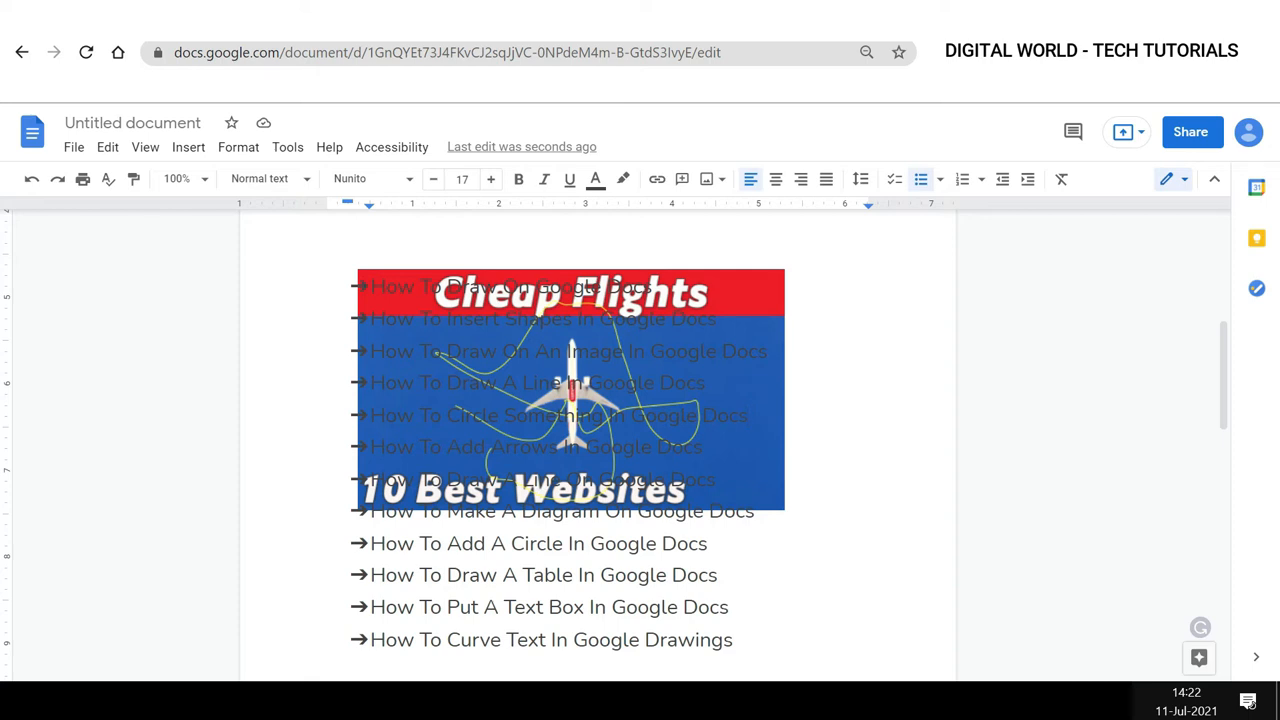
mouse_move(370, 287)
mouse_down()
mouse_move(748, 415)
mouse_move(715, 480)
mouse_up()
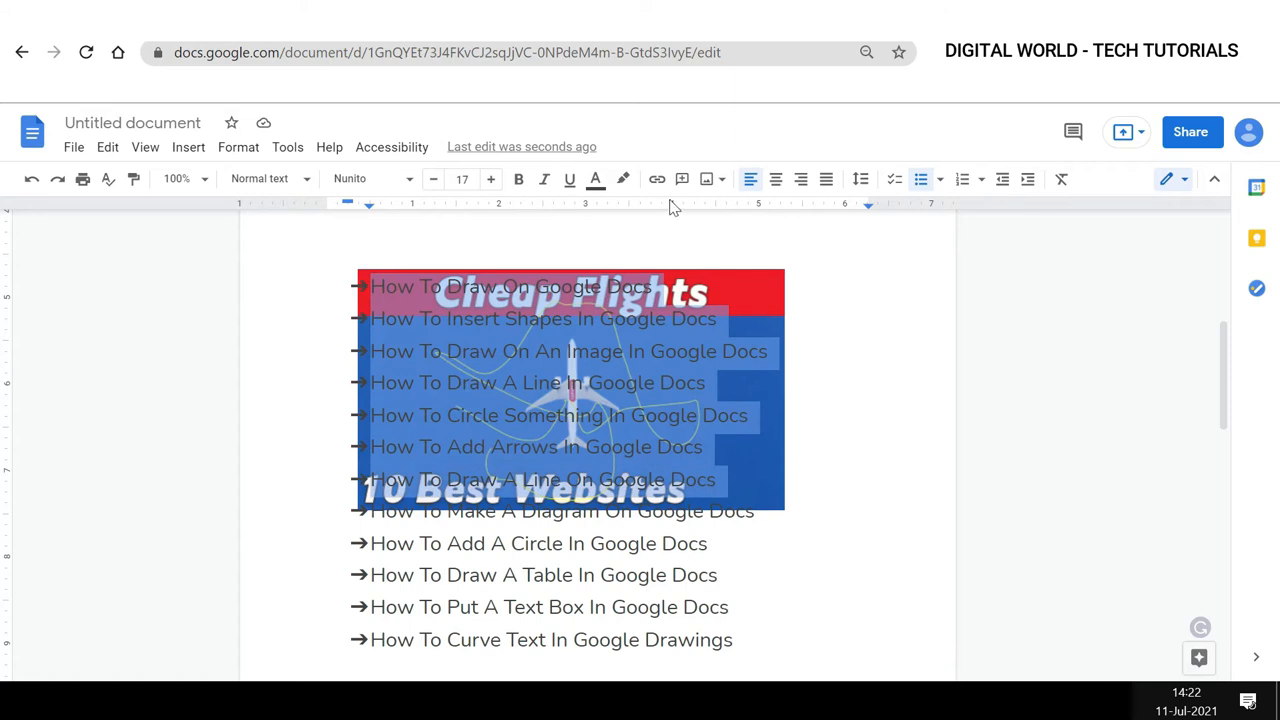
click(595, 179)
click(774, 210)
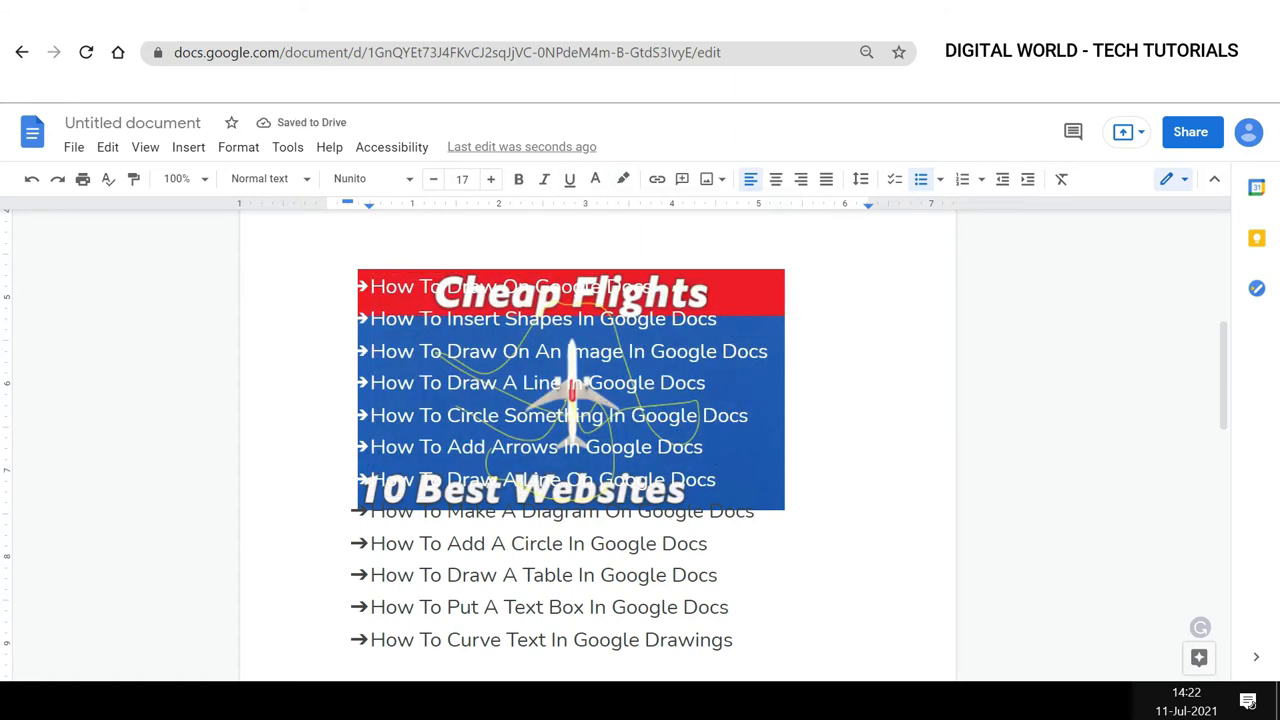
Set the image back to Behind text and reposition it over the white list lines.
click(470, 513)
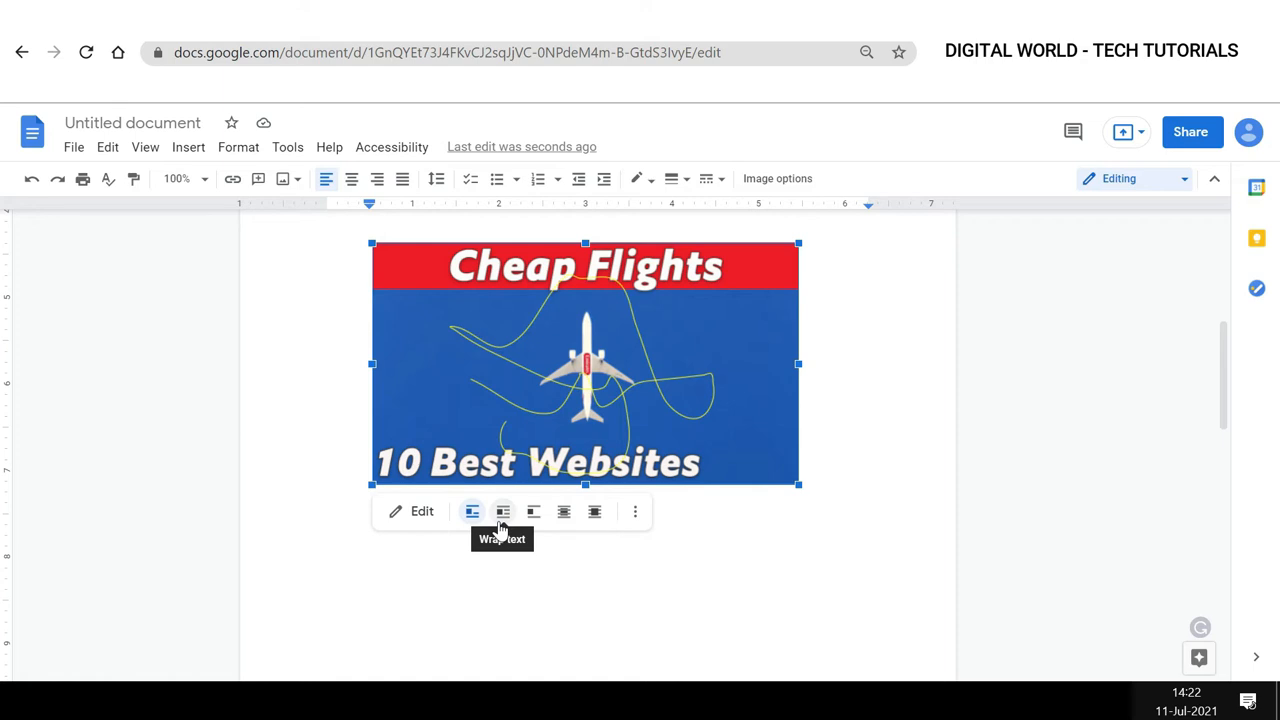
click(564, 511)
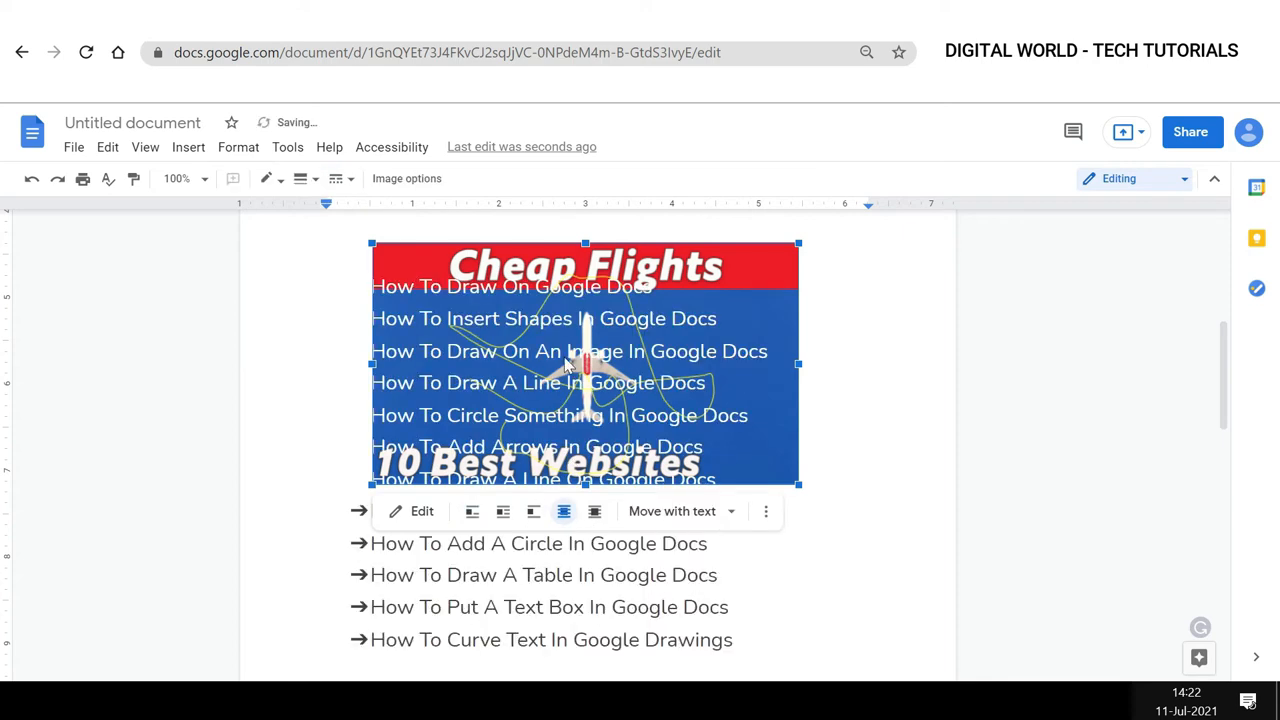
drag(568, 355, 530, 417)
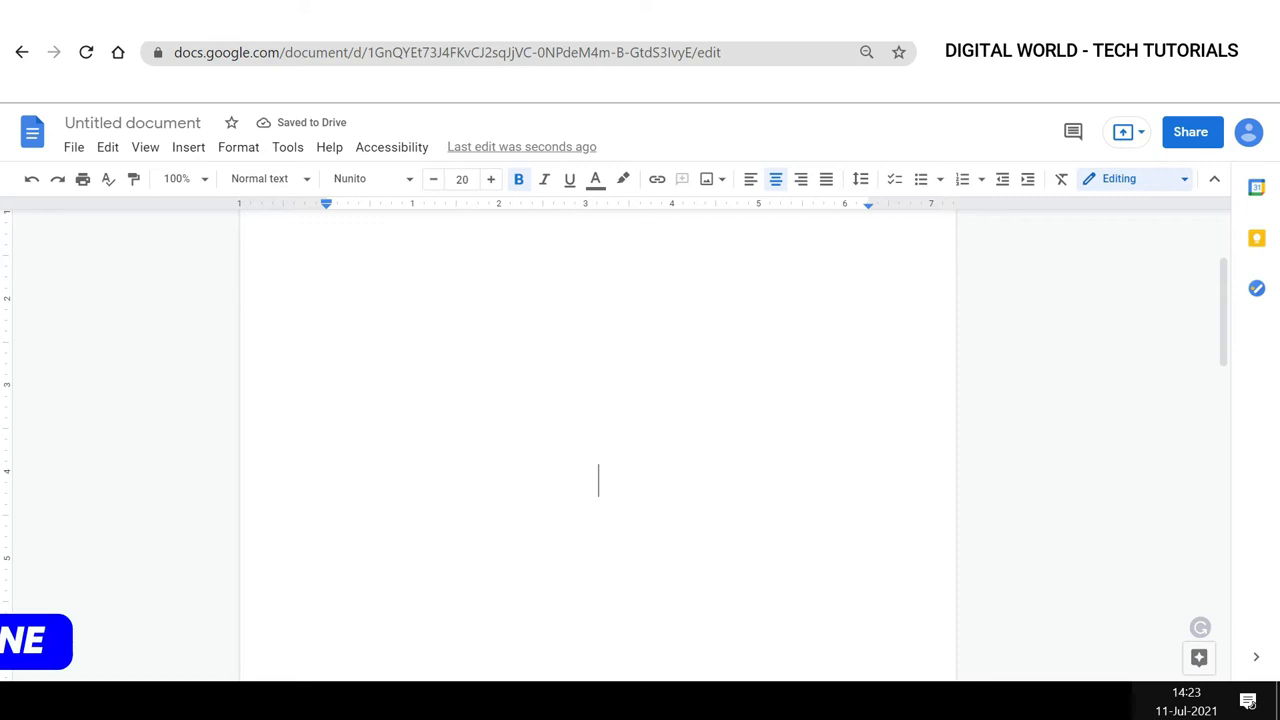
Insert a new drawing into the document below the title.
scroll(598, 440, up, 2)
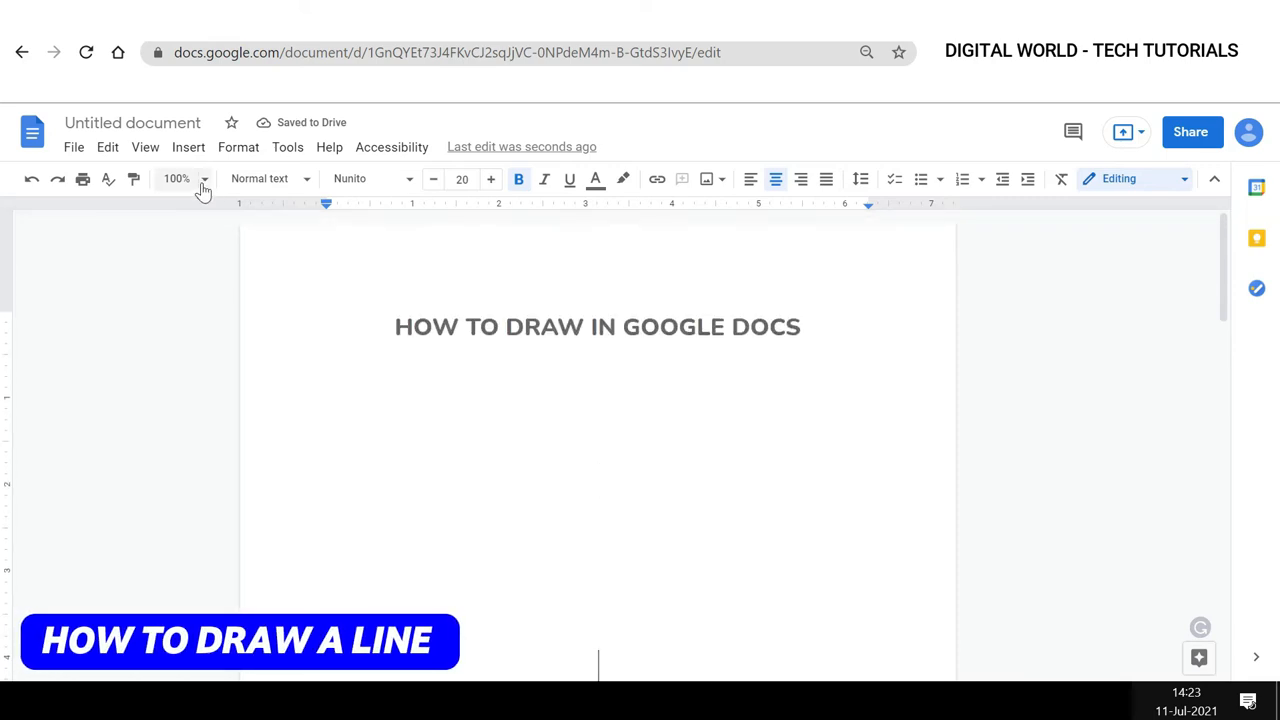
click(190, 148)
mouse_move(220, 240)
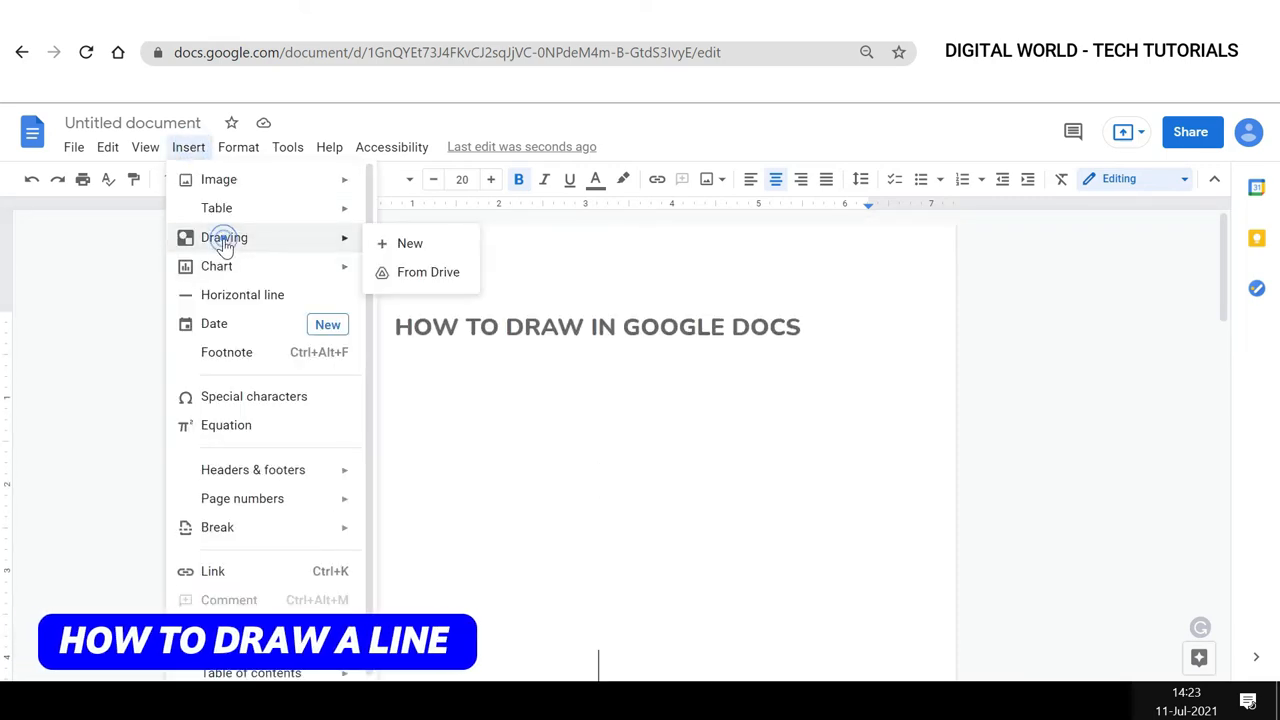
click(410, 244)
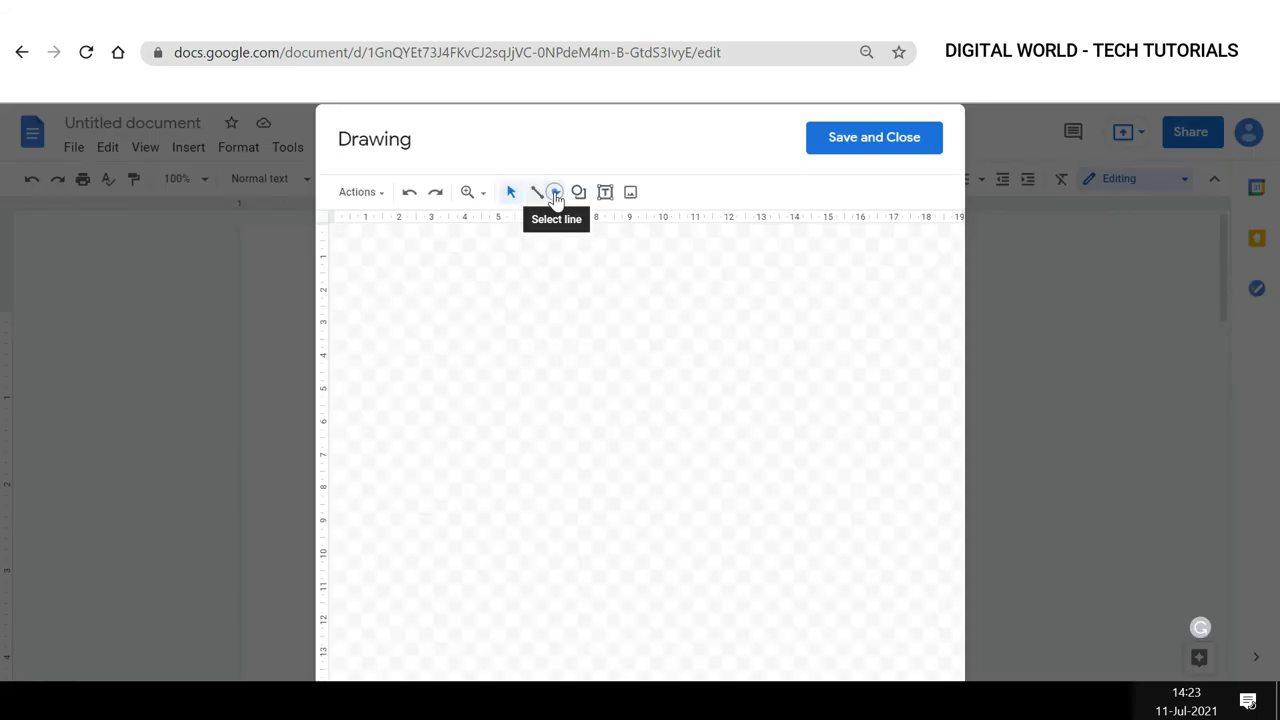
Draw a horizontal line and a vertical line crossing it with the Line tool.
click(557, 194)
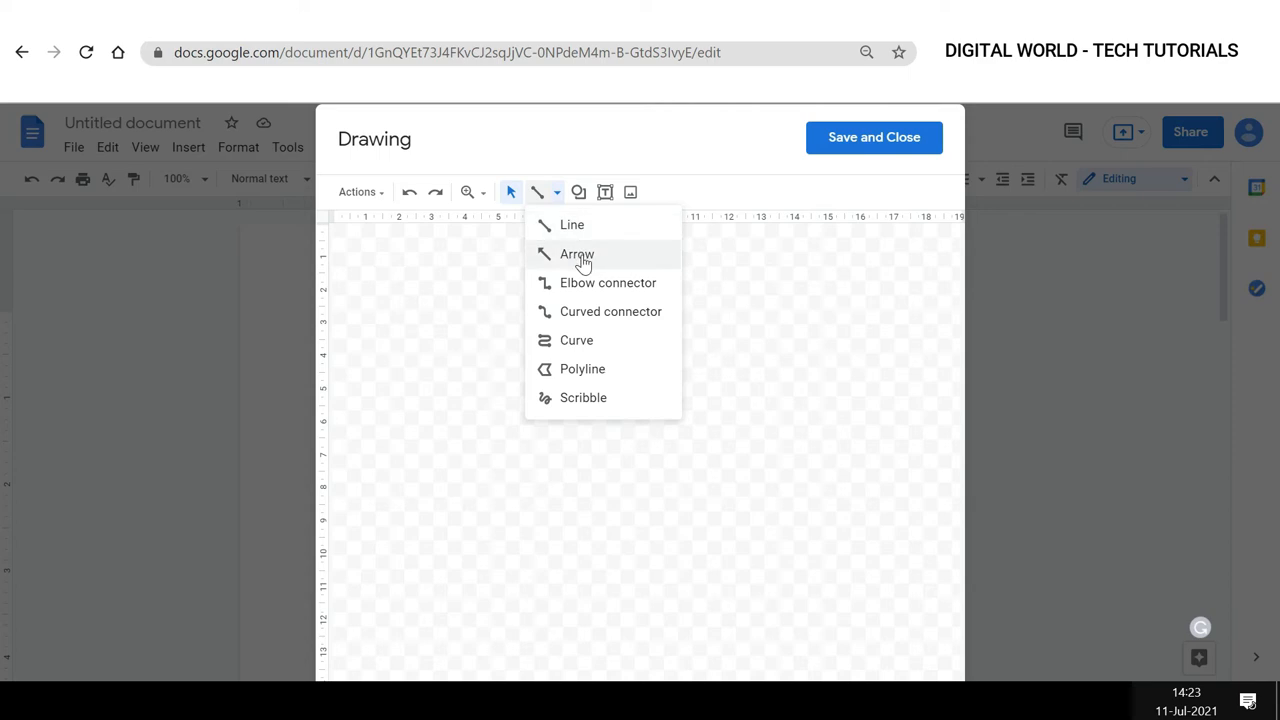
click(578, 228)
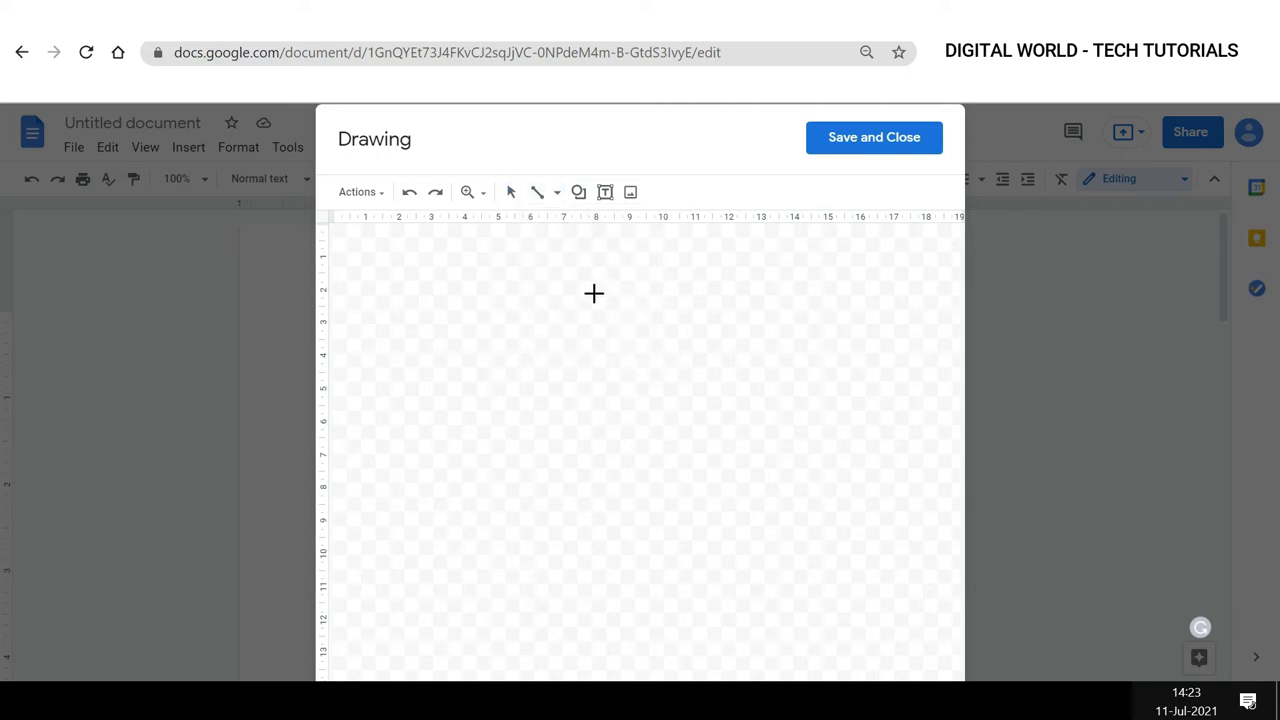
drag(374, 440, 758, 445)
drag(551, 285, 552, 598)
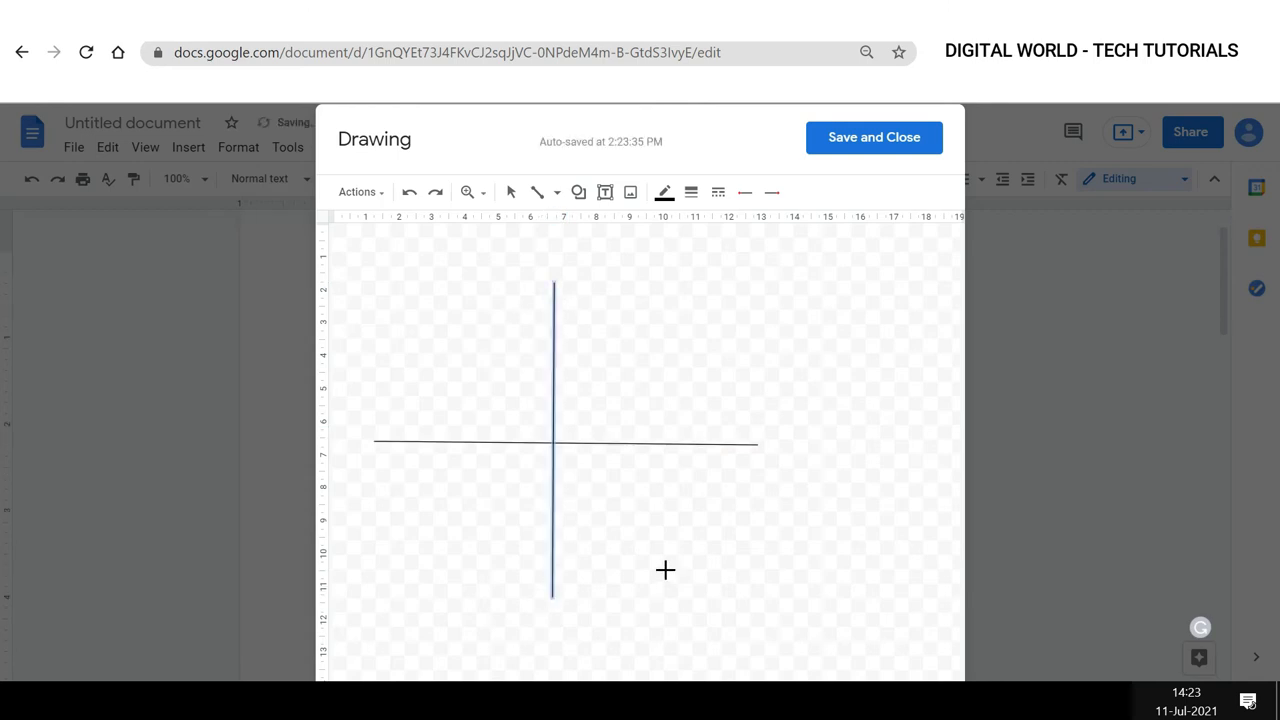
Draw an arrow pointing up to the right above the crossed lines with the Arrow tool.
click(557, 200)
click(565, 254)
mouse_move(594, 379)
mouse_down()
mouse_move(714, 280)
mouse_move(843, 261)
mouse_up()
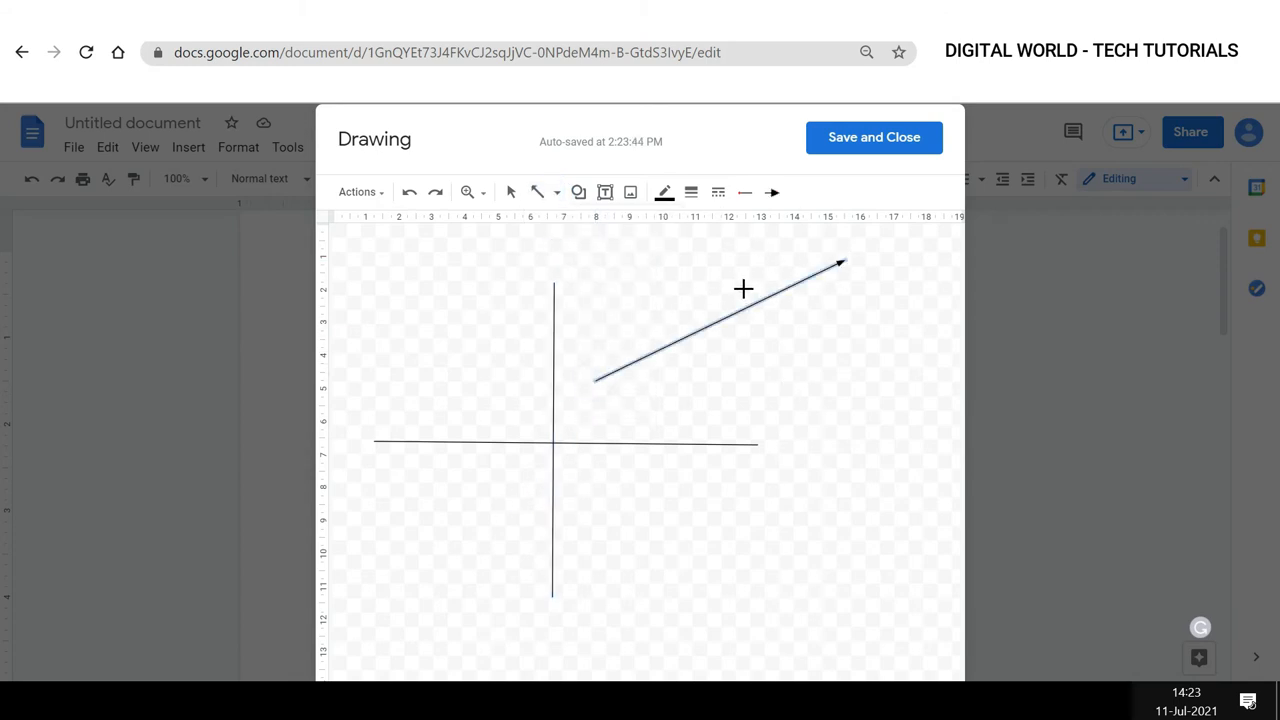
Colour the arrow red and make its line weight thicker.
click(664, 192)
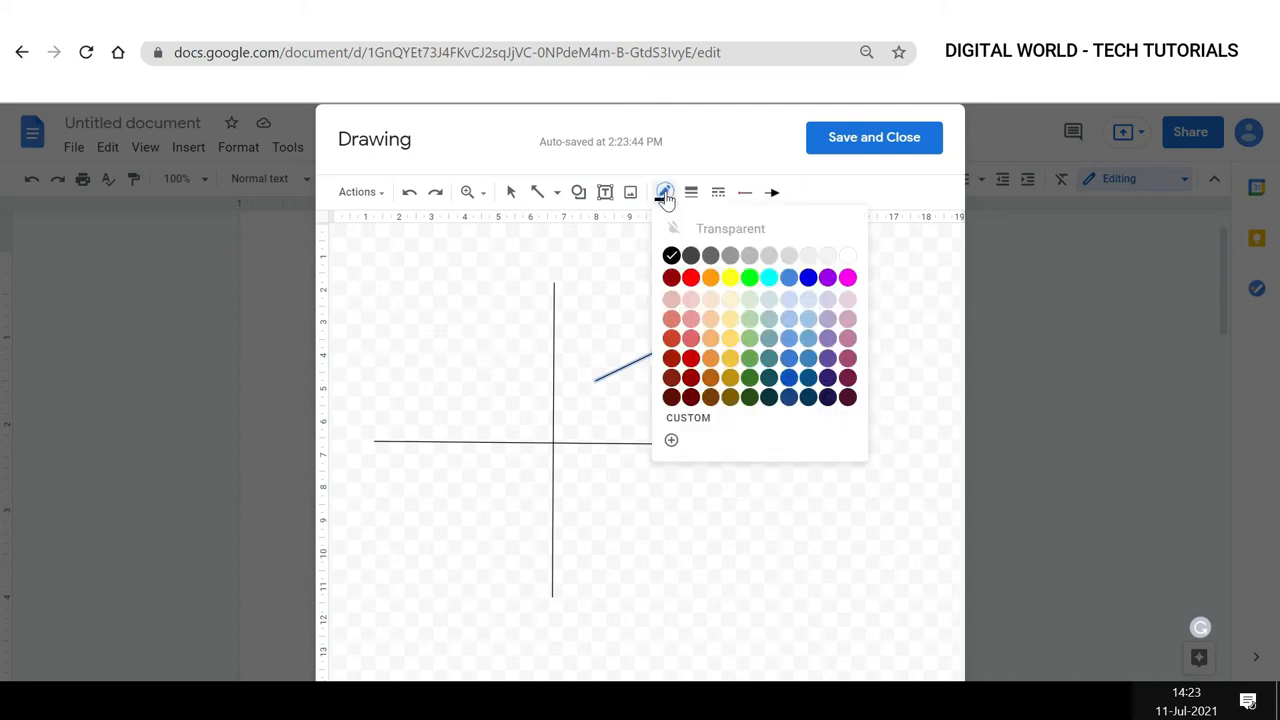
click(691, 277)
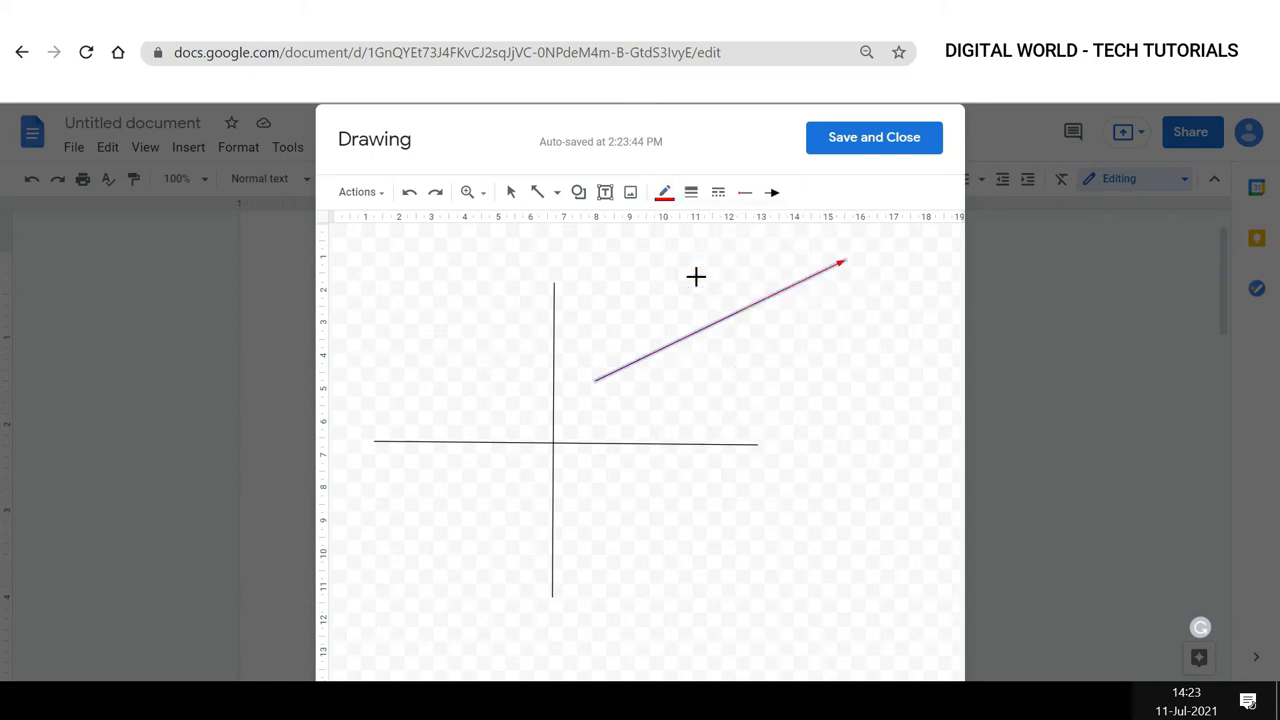
click(691, 192)
click(707, 341)
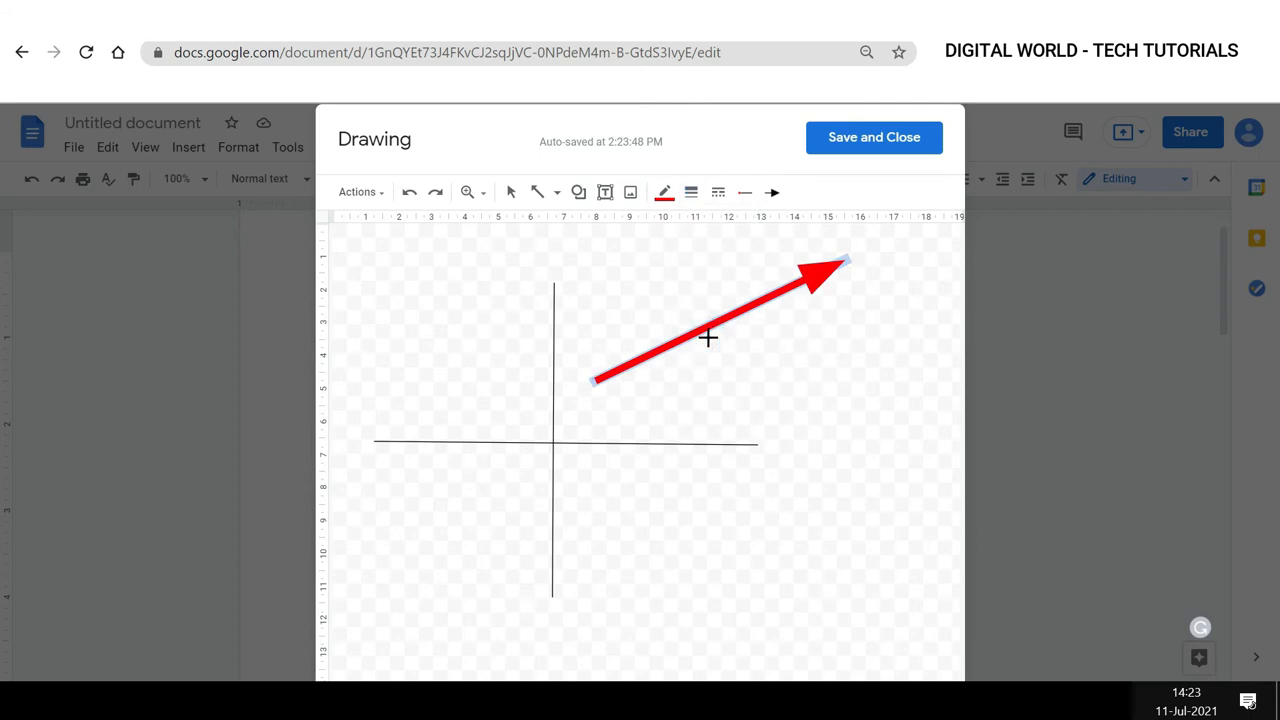
Give the arrow a dashed line style, then save and close the drawing.
click(718, 192)
click(746, 256)
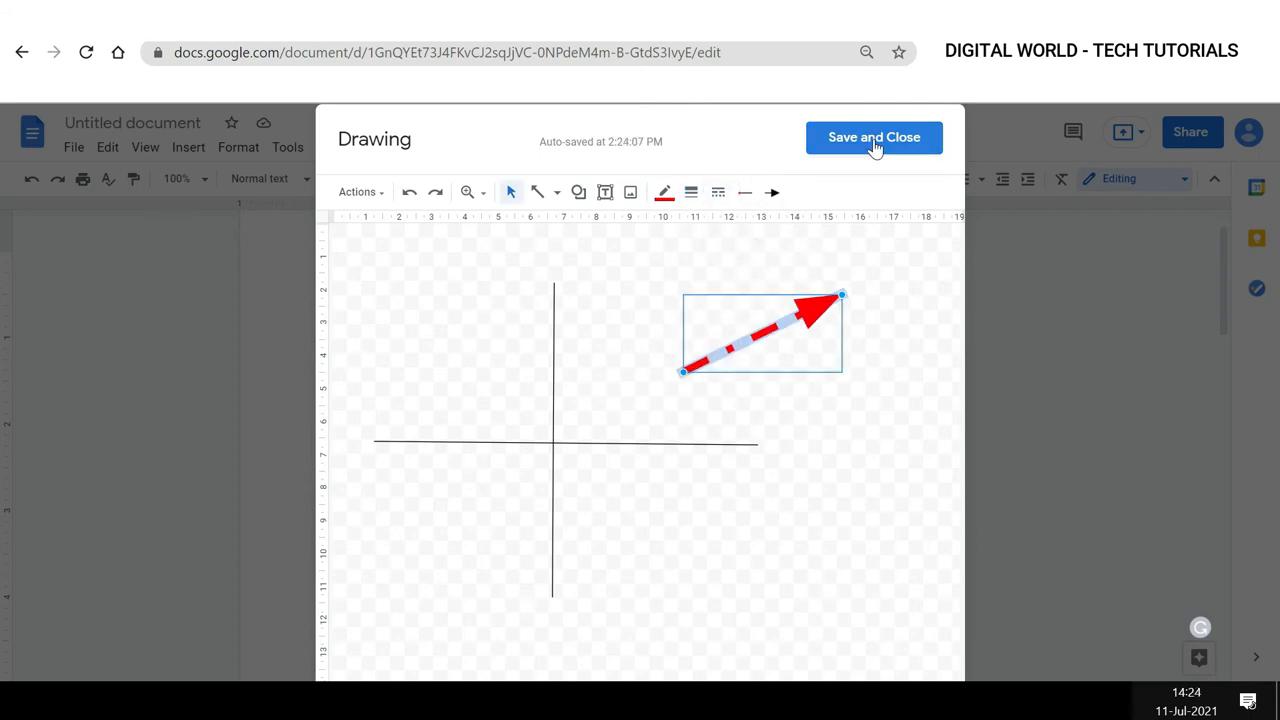
click(874, 142)
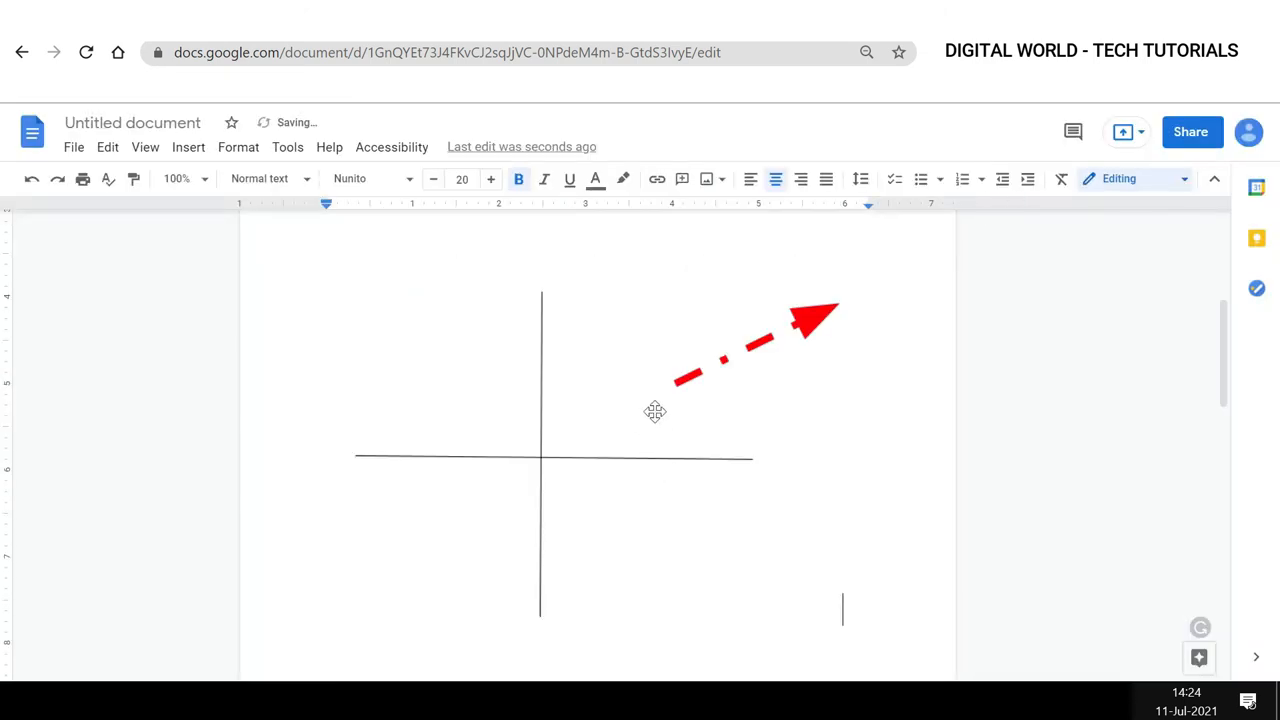
Shrink the line-and-arrow drawing in the document.
click(659, 400)
drag(842, 290, 577, 497)
click(586, 401)
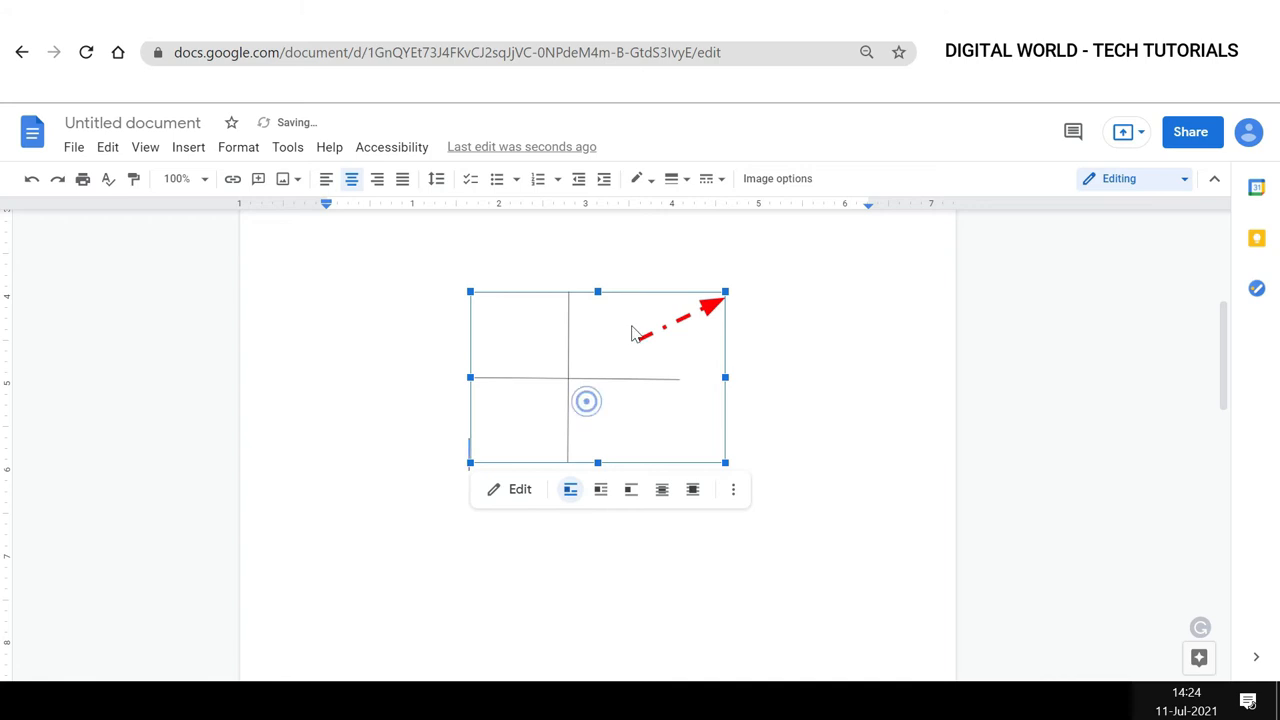
Set the drawing to Wrap text and move it up below the title.
click(600, 590)
mouse_move(610, 491)
mouse_down()
mouse_move(623, 348)
mouse_move(671, 328)
mouse_up()
scroll(622, 397, up, 2)
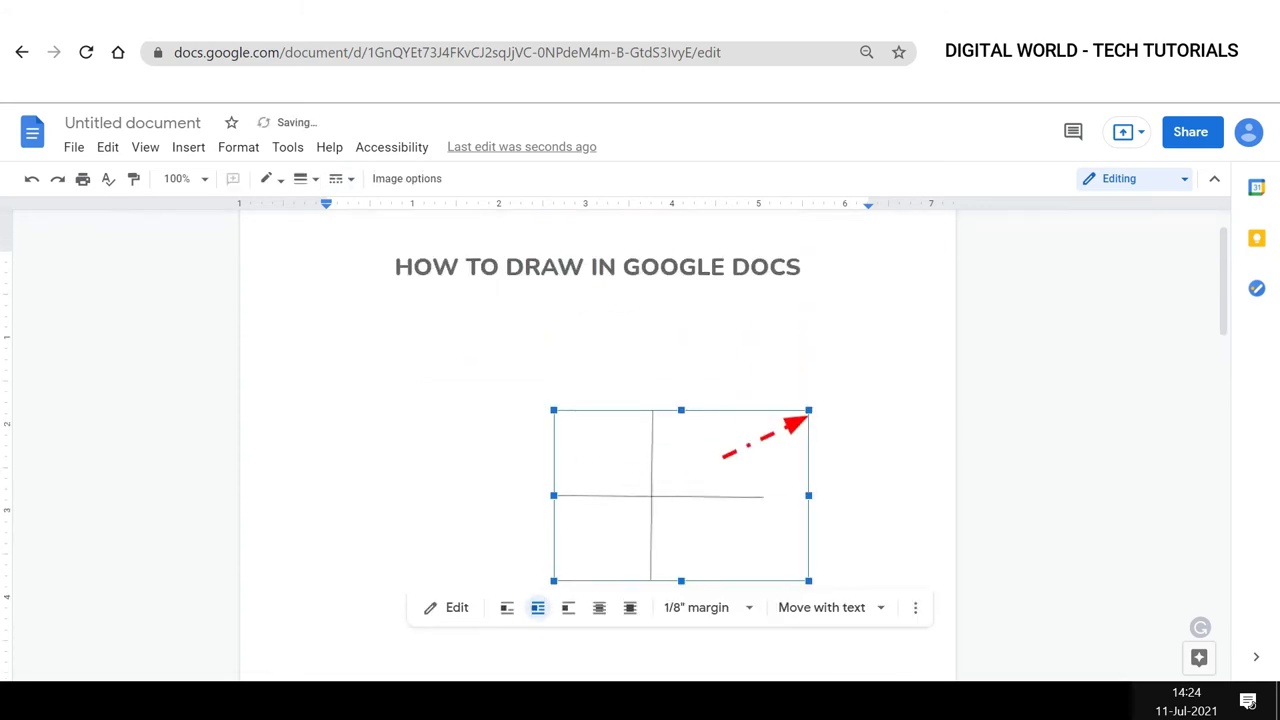
mouse_move(655, 465)
mouse_down()
mouse_move(674, 443)
mouse_move(671, 404)
mouse_up()
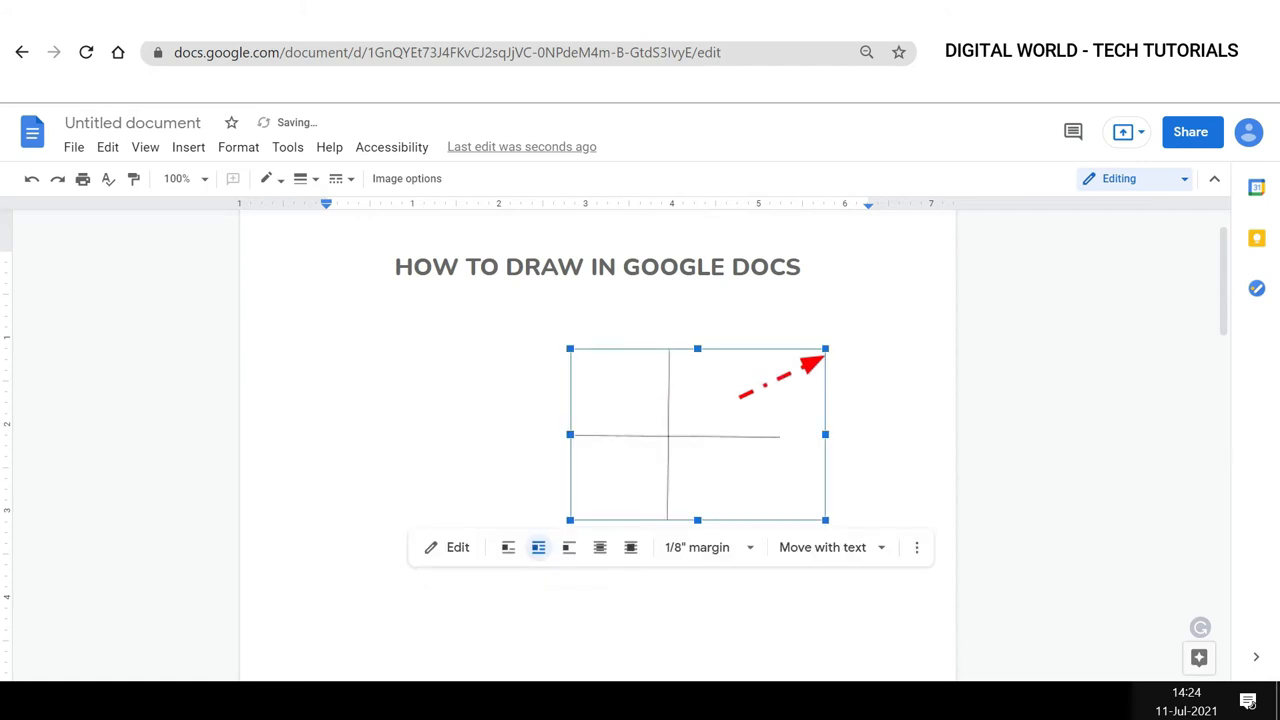
drag(570, 521, 455, 548)
mouse_move(617, 483)
mouse_down()
mouse_move(646, 396)
mouse_move(652, 522)
mouse_up()
scroll(592, 592, down, 3)
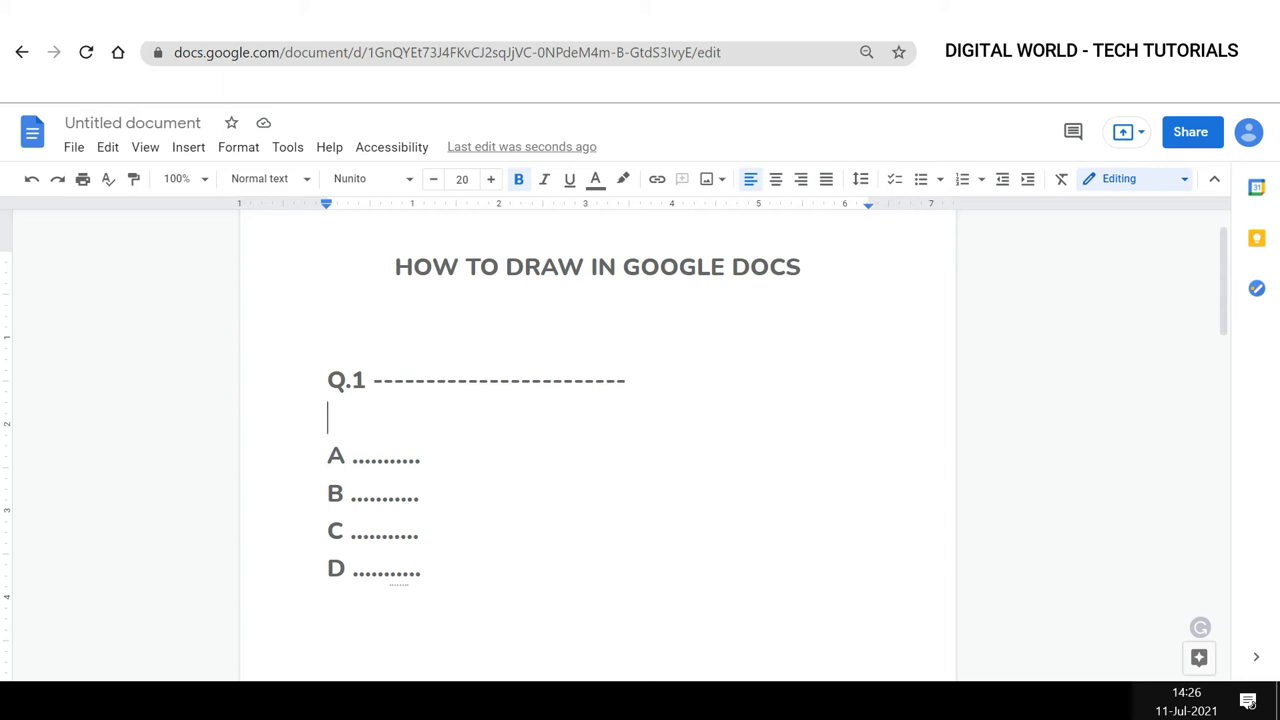
Insert a new drawing below the Q.1 line of the quiz.
click(186, 150)
mouse_move(277, 242)
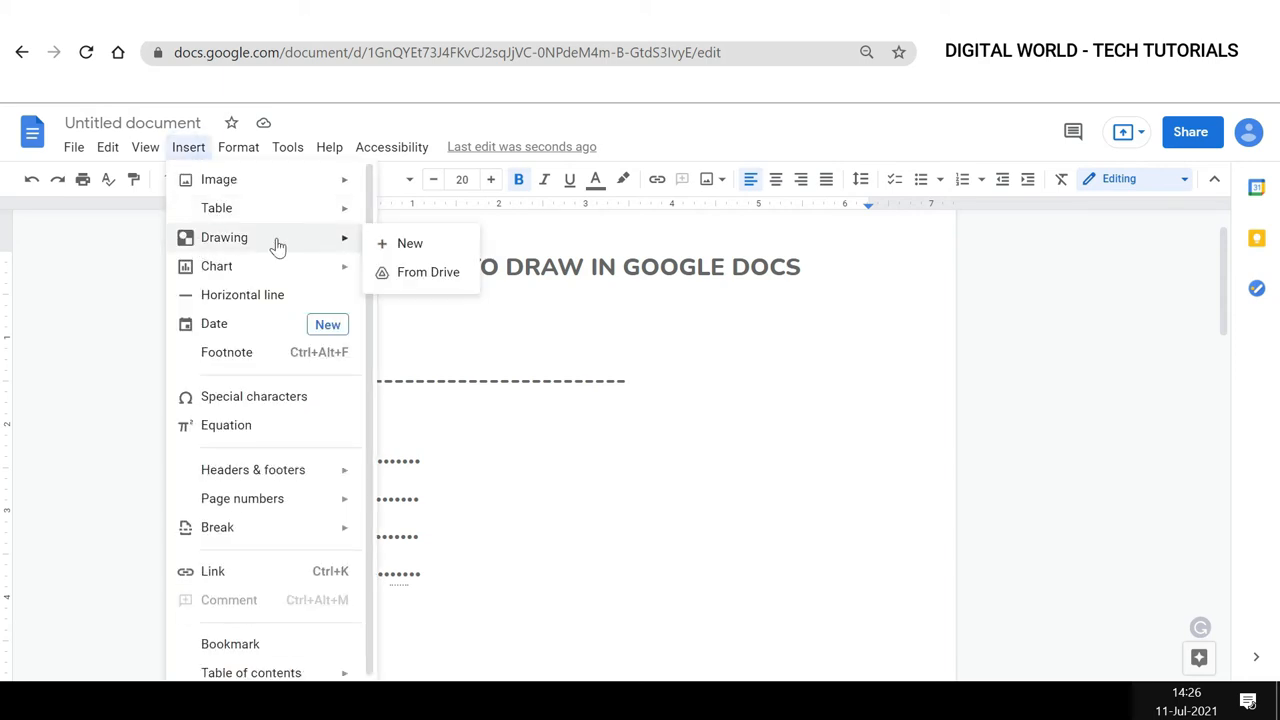
click(388, 247)
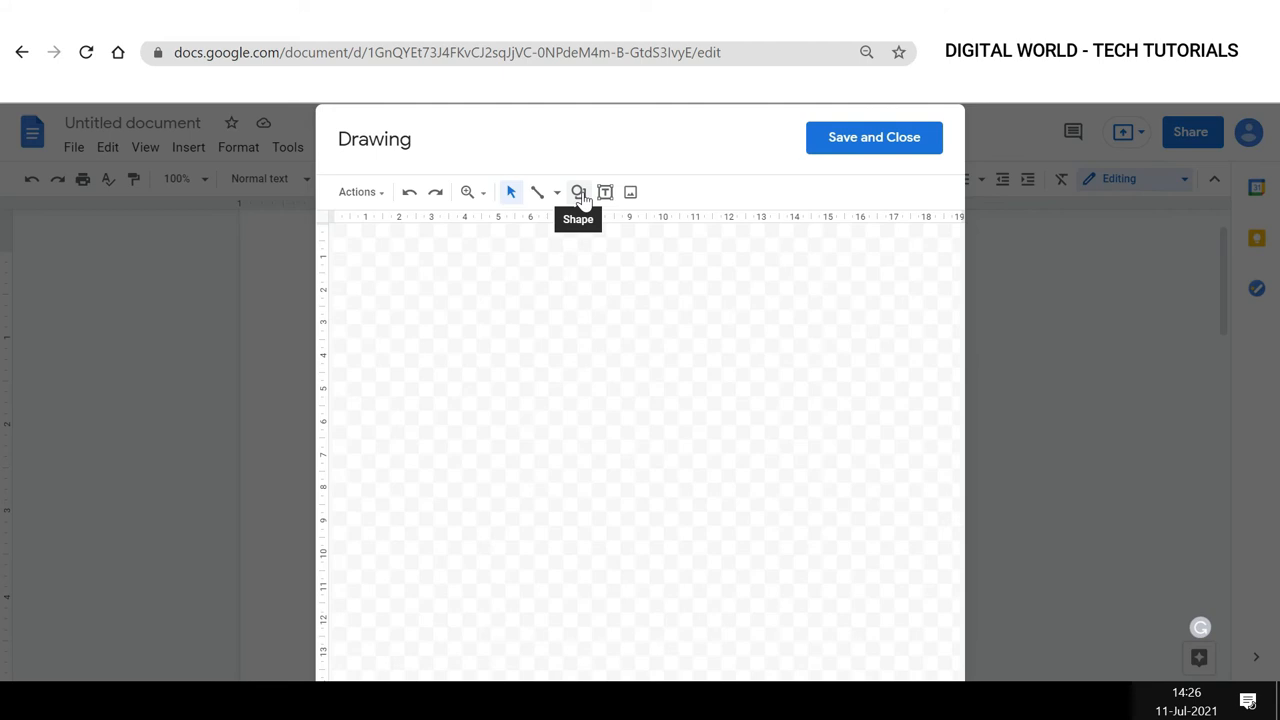
Draw a small oval with the Shape tool and set its fill to transparent.
click(579, 193)
mouse_move(607, 229)
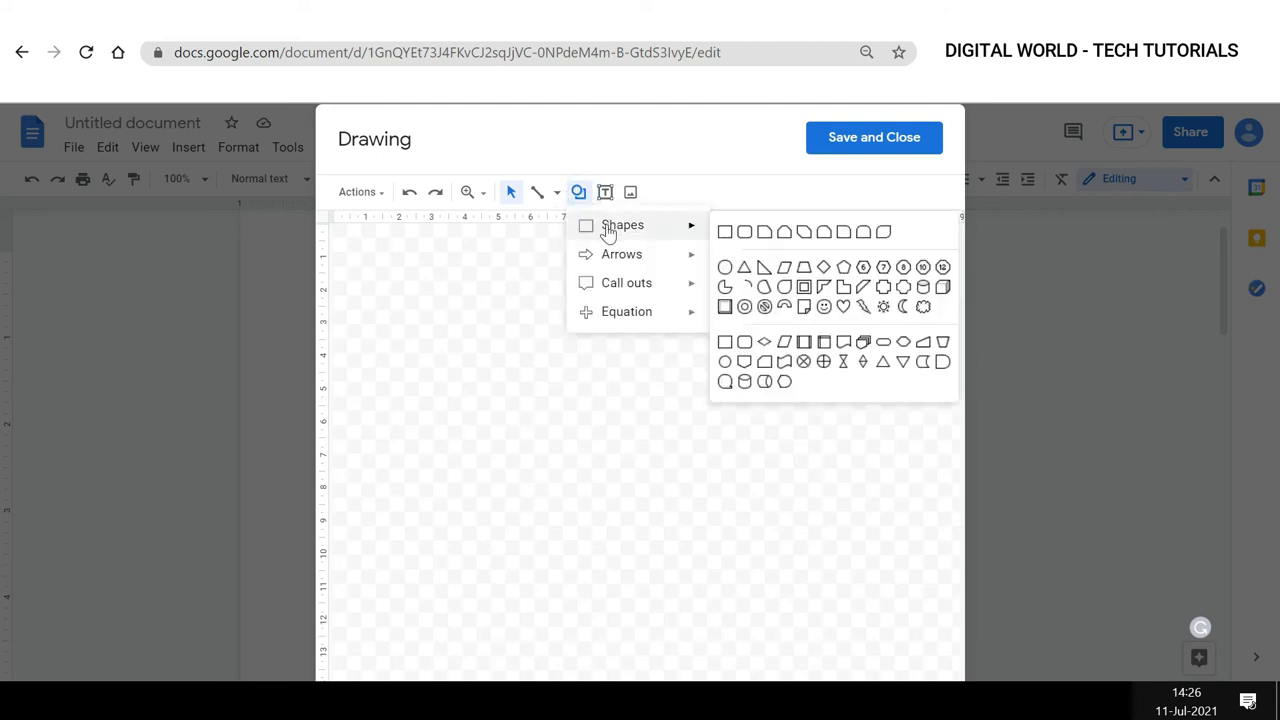
click(725, 268)
drag(617, 360, 703, 437)
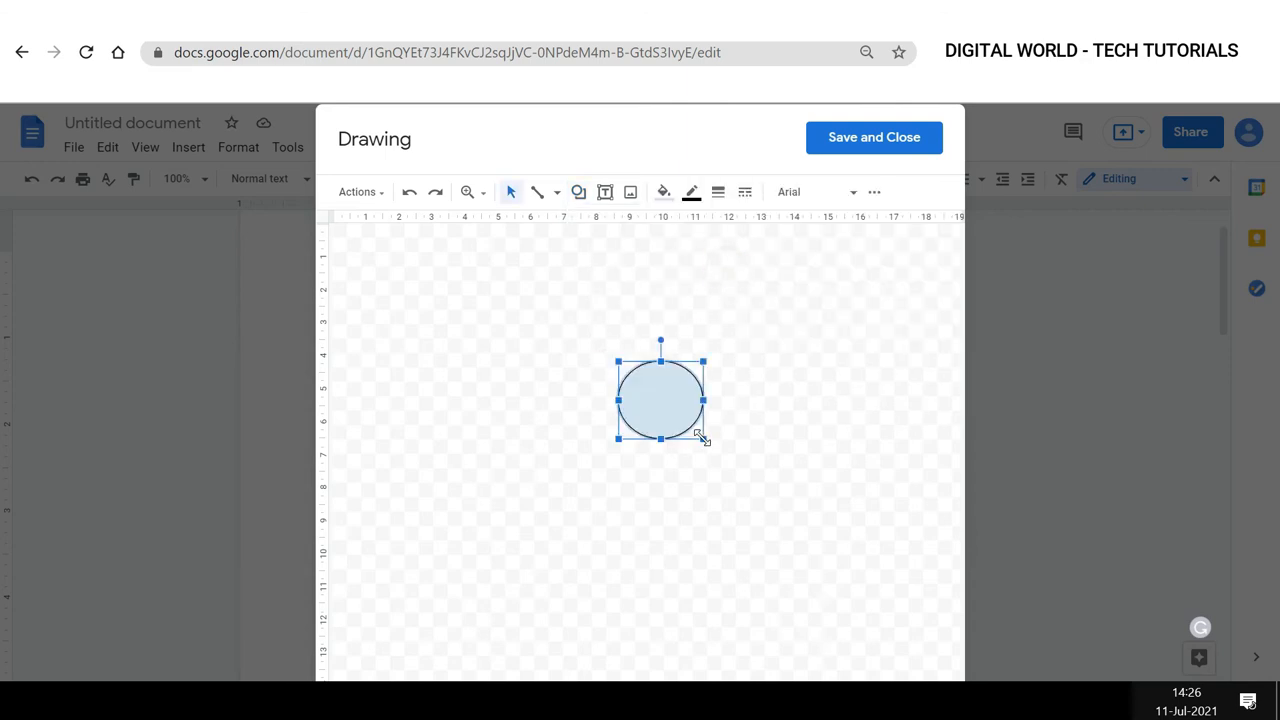
click(666, 193)
click(697, 262)
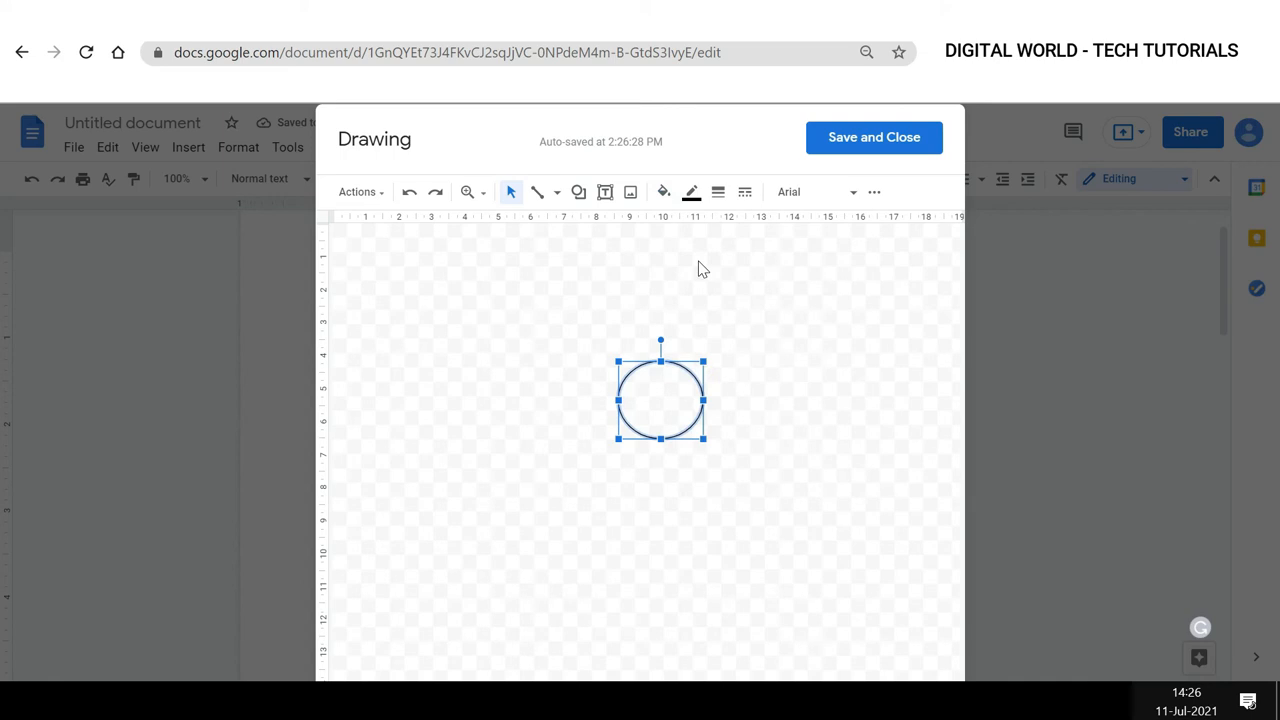
Set the oval's border colour and a 3px border weight, then save and close the drawing.
click(691, 192)
click(697, 254)
click(717, 192)
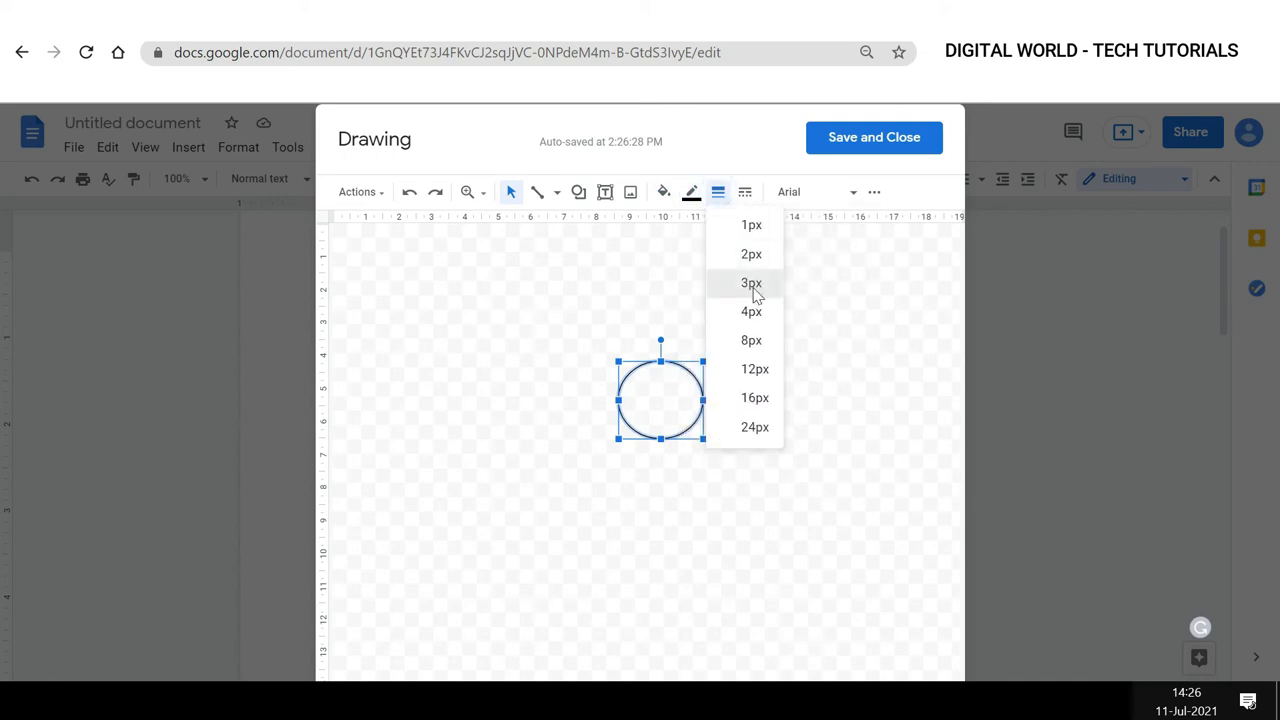
click(754, 286)
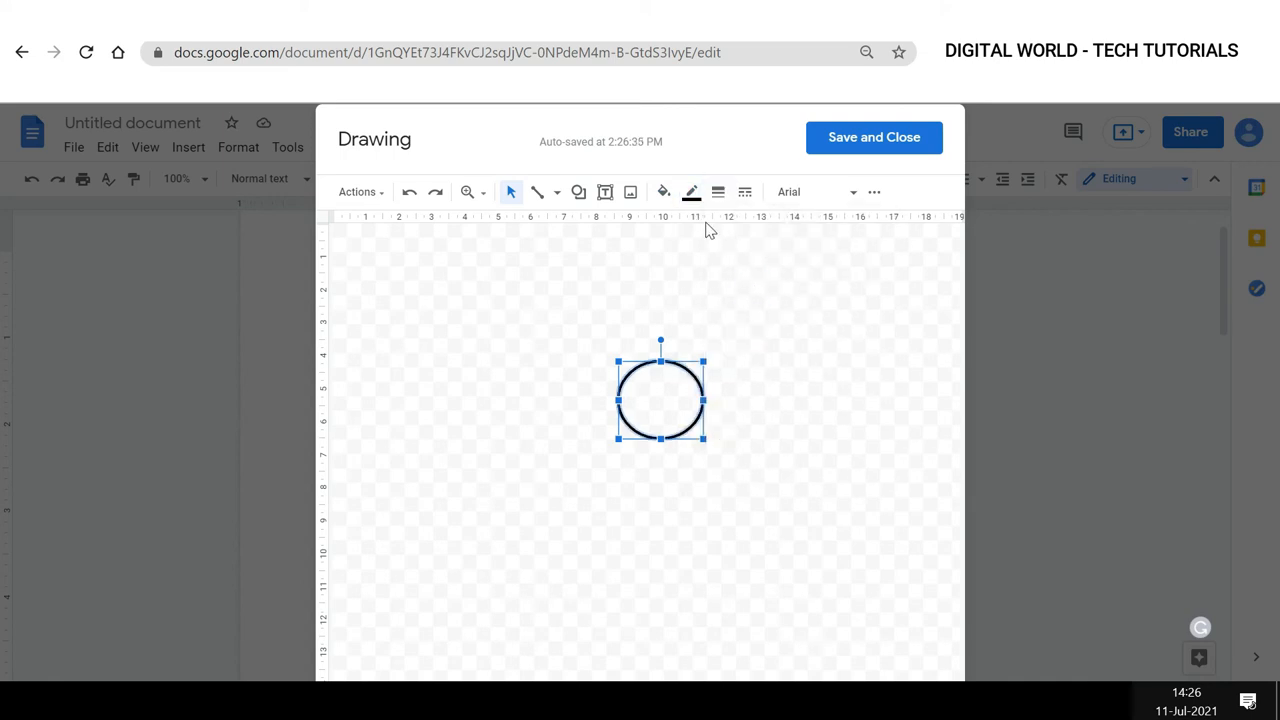
click(846, 145)
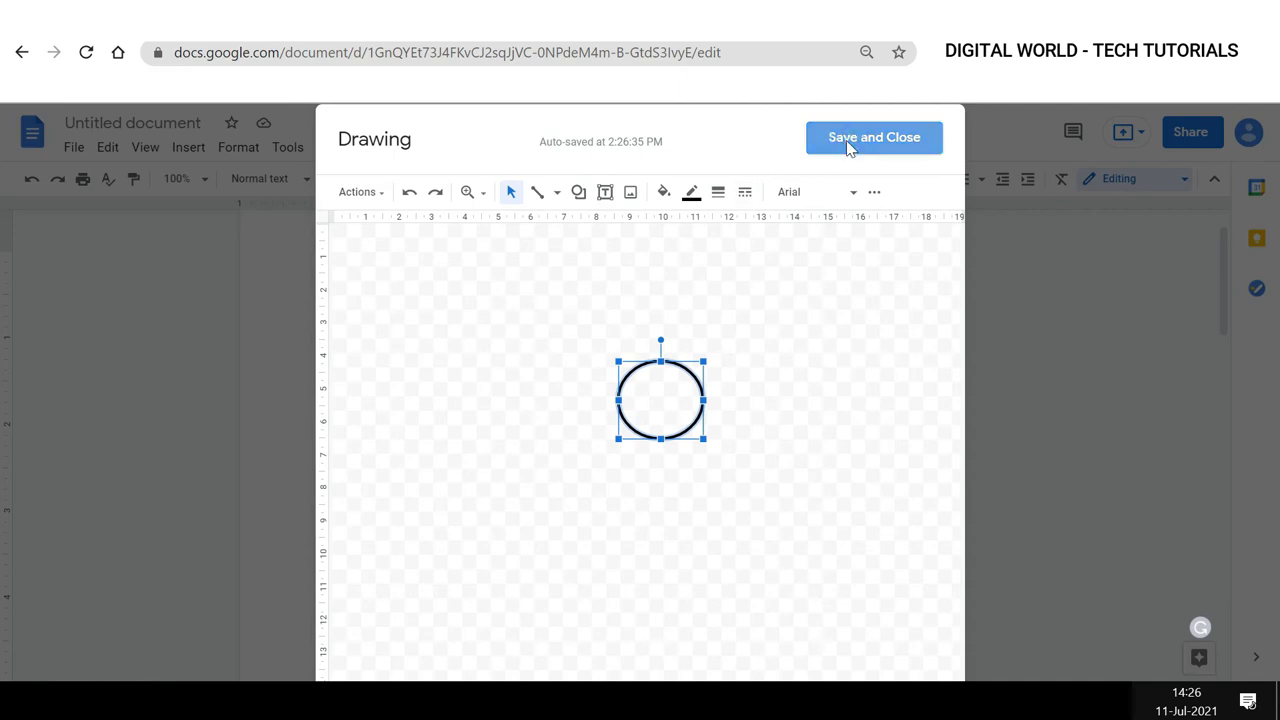
Select the circle drawing in the document and set it to In front of text.
click(372, 450)
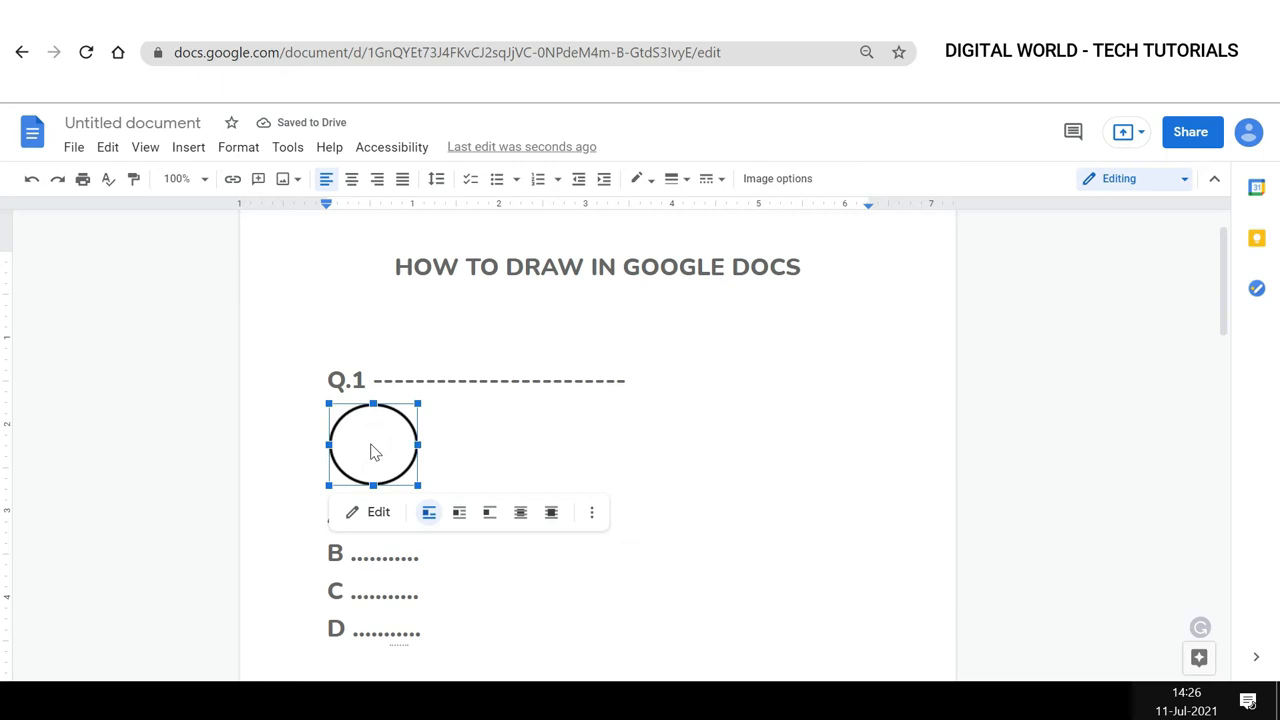
key(Escape)
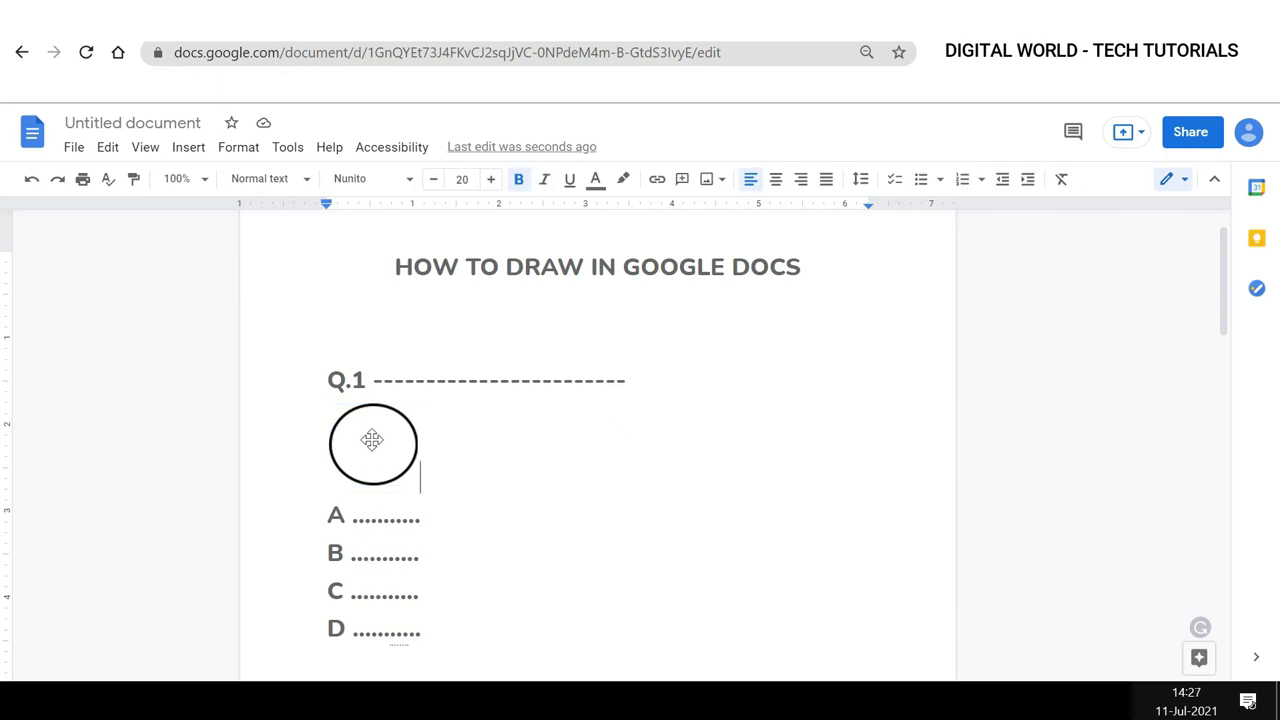
click(372, 440)
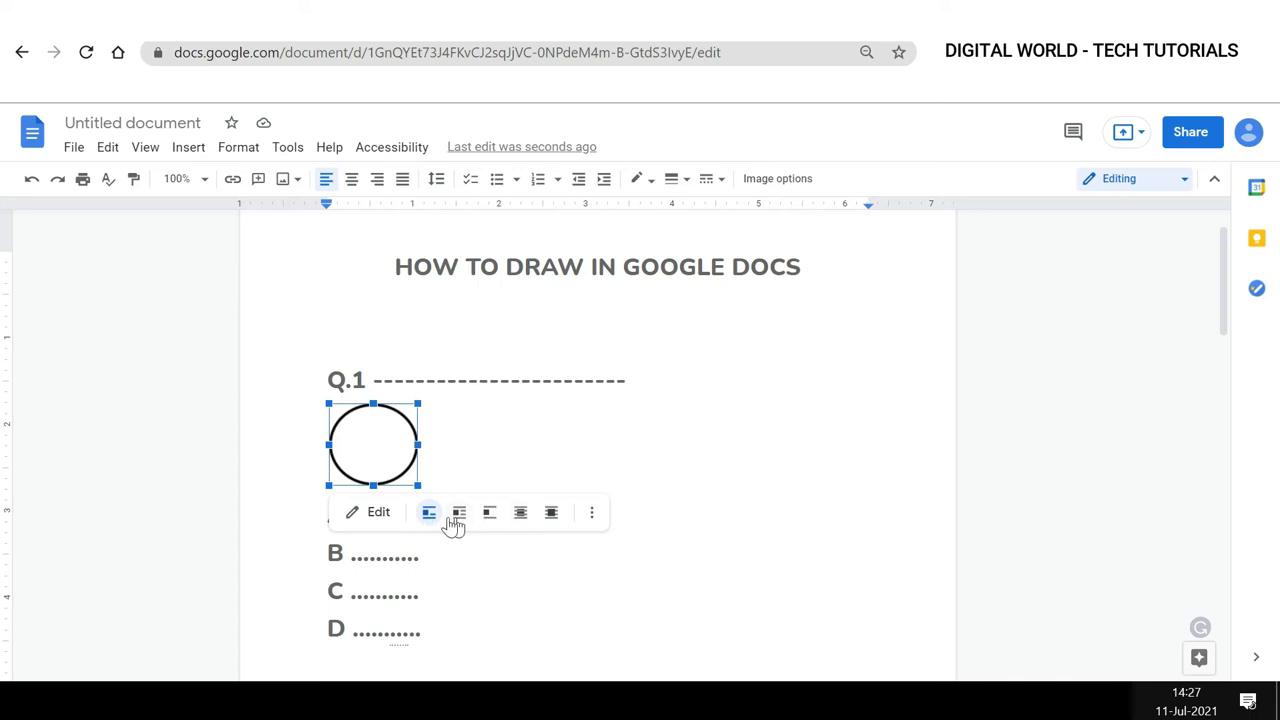
click(551, 513)
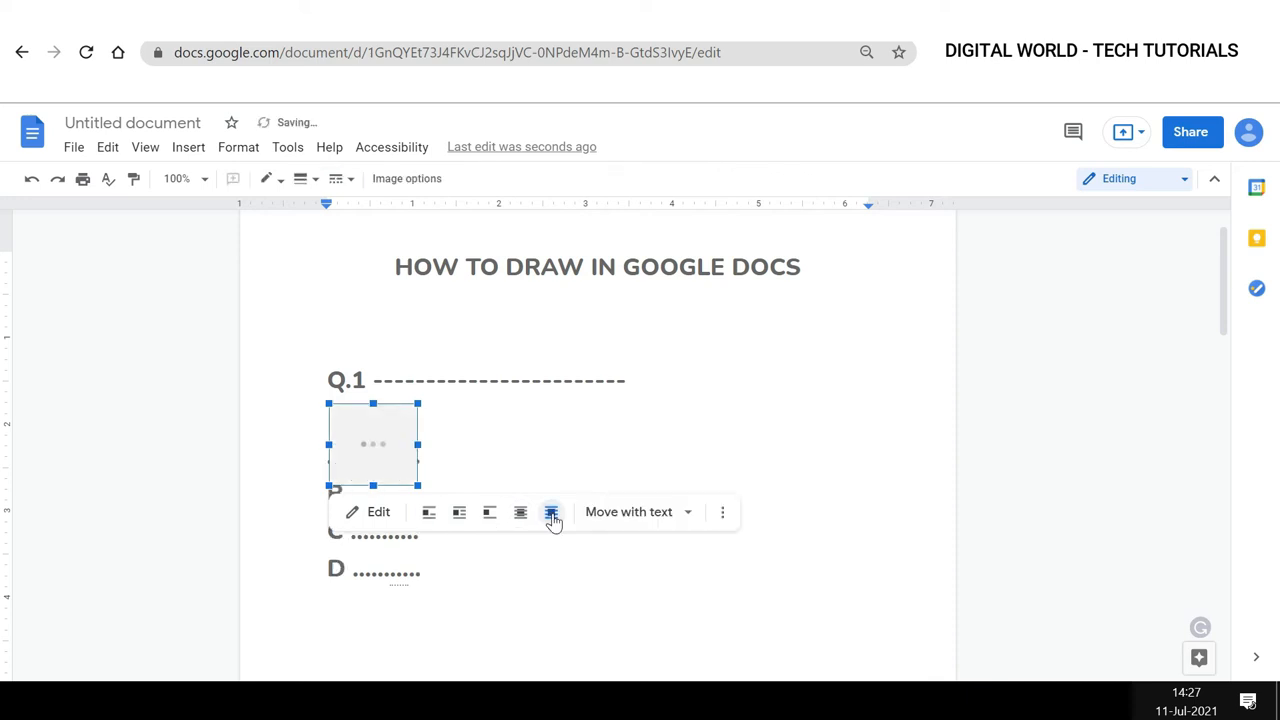
Move the circle onto the C answer option and shrink it to encircle the letter C.
drag(371, 449, 350, 536)
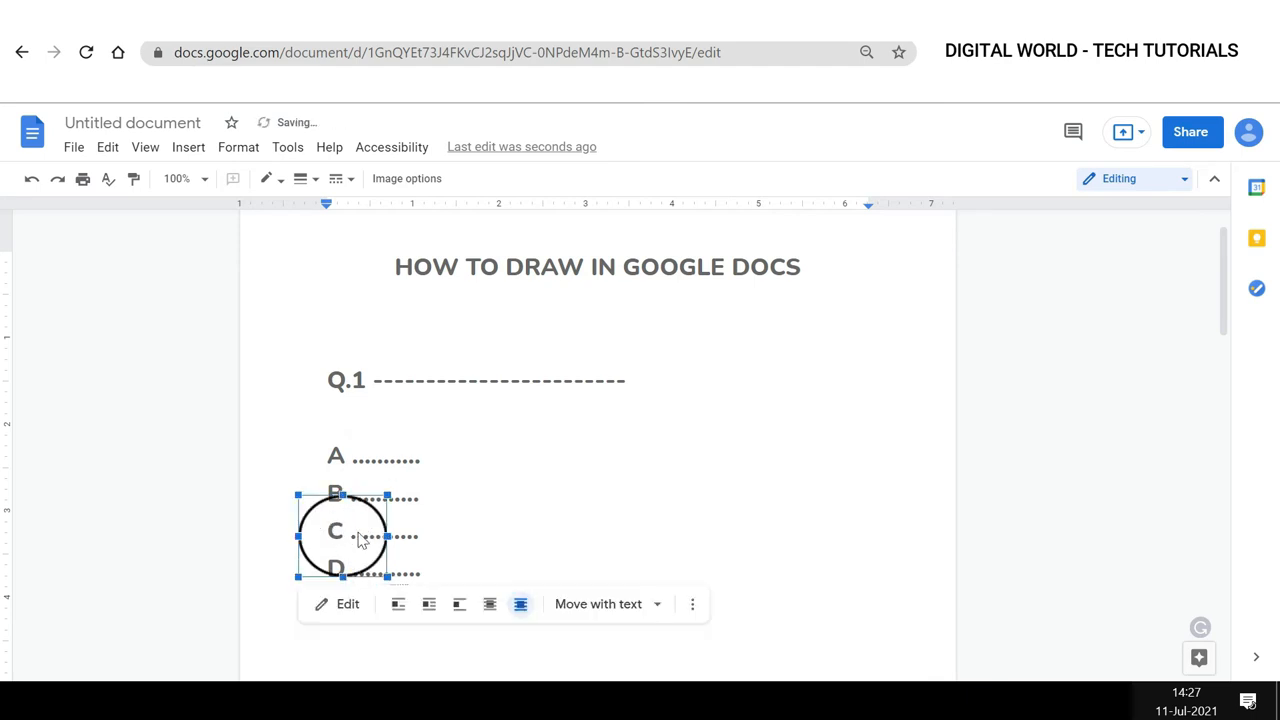
drag(387, 495, 344, 558)
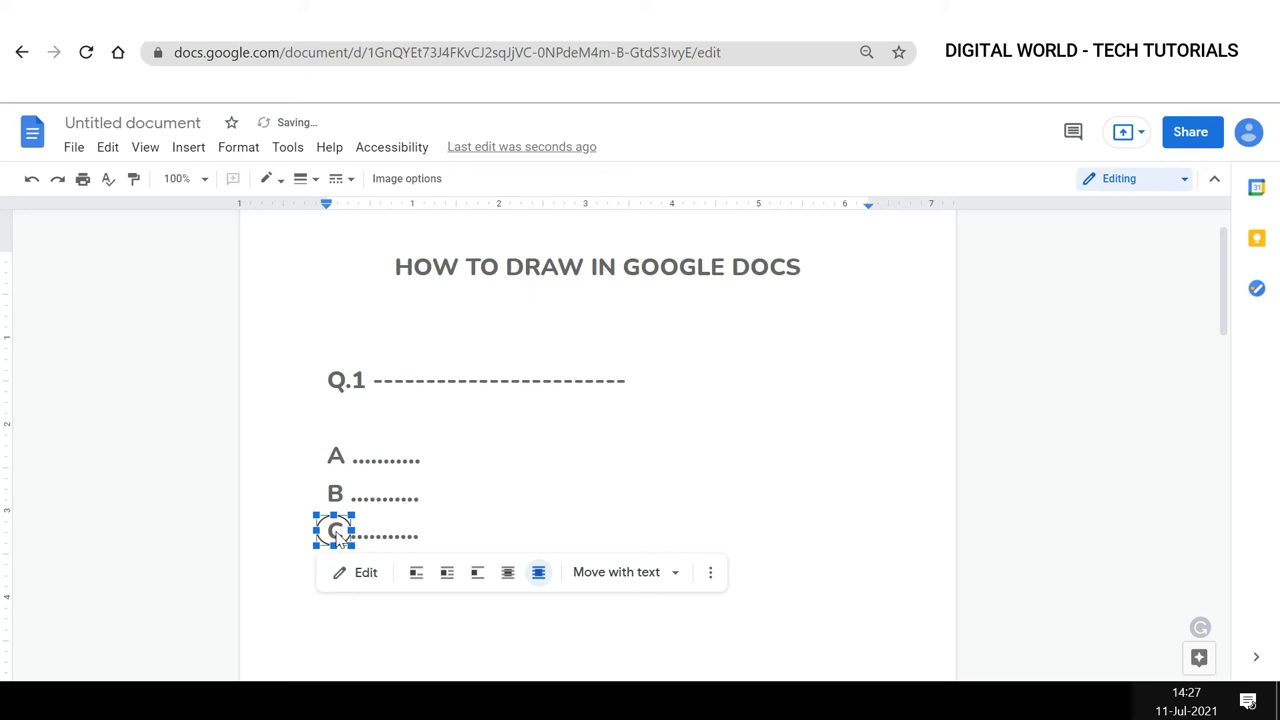
drag(336, 537, 341, 536)
click(422, 532)
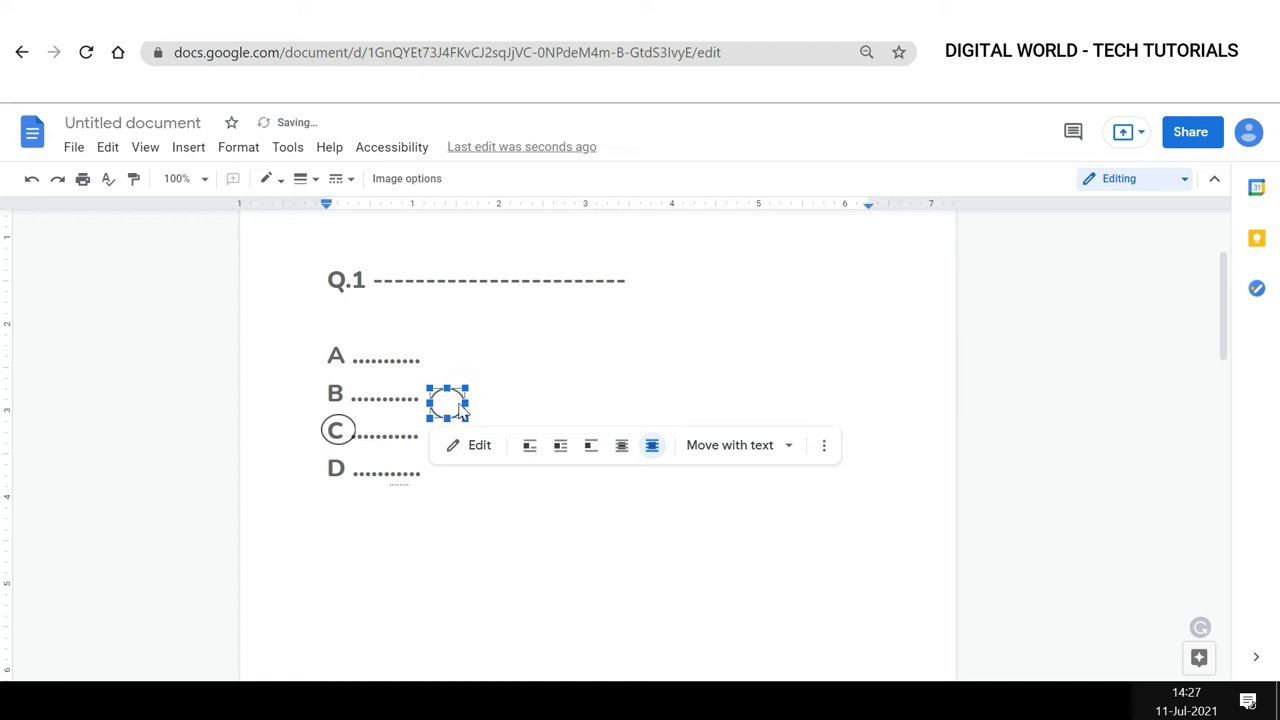
Place a copy of the circle around the letter D of the last answer option.
click(626, 371)
drag(451, 414, 339, 468)
click(598, 580)
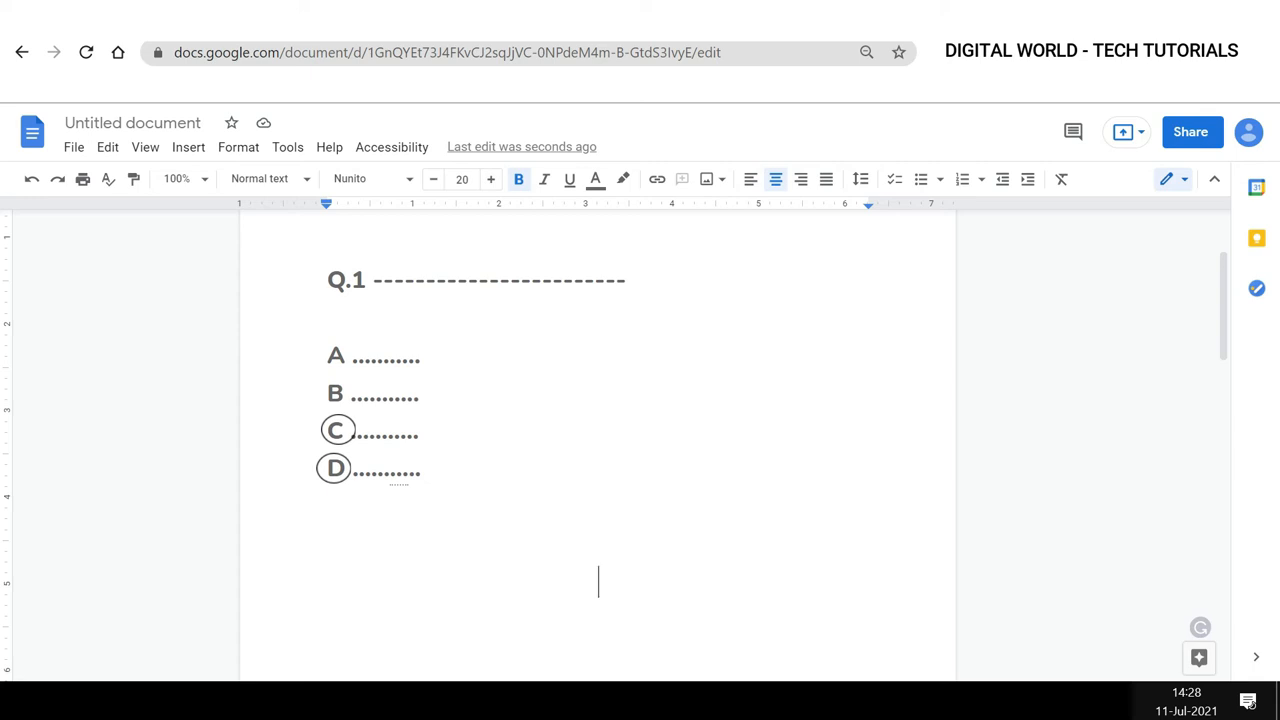
Insert a new drawing at the end of the D answer line.
click(421, 469)
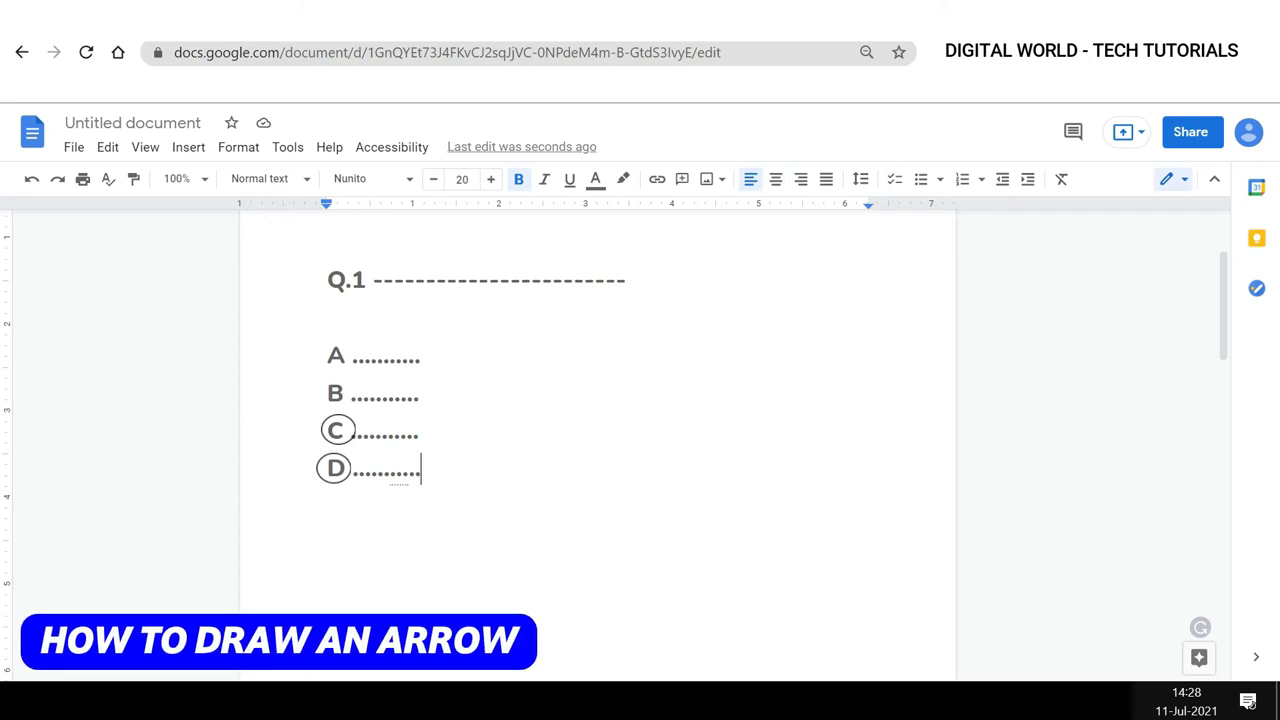
click(185, 150)
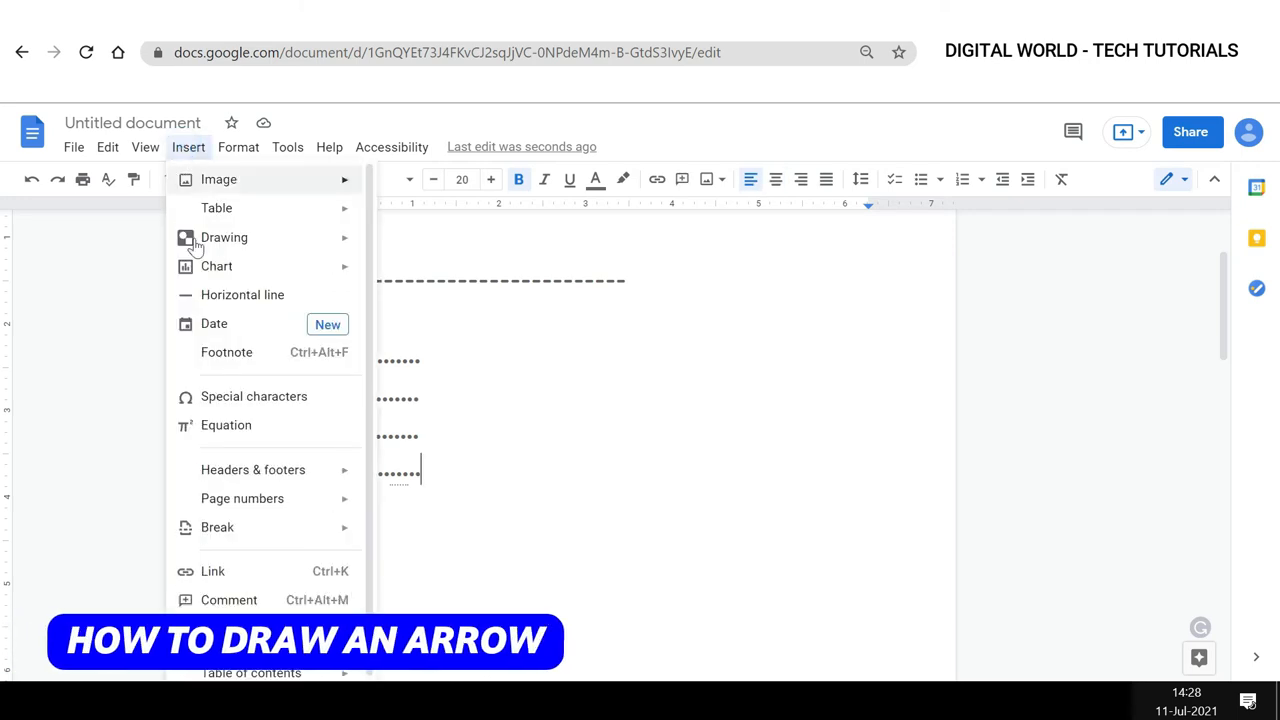
click(190, 237)
click(382, 243)
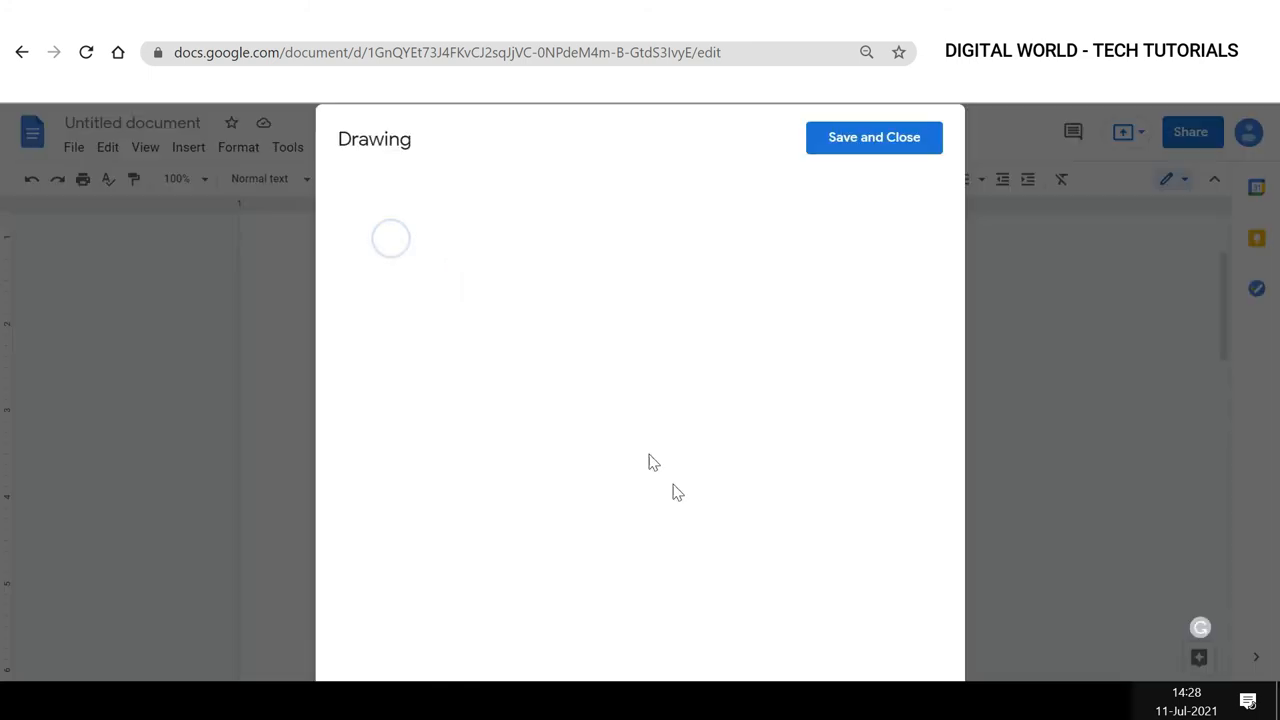
Draw a right-pointing block arrow shape from the Arrows shapes on the canvas.
click(578, 194)
mouse_move(603, 258)
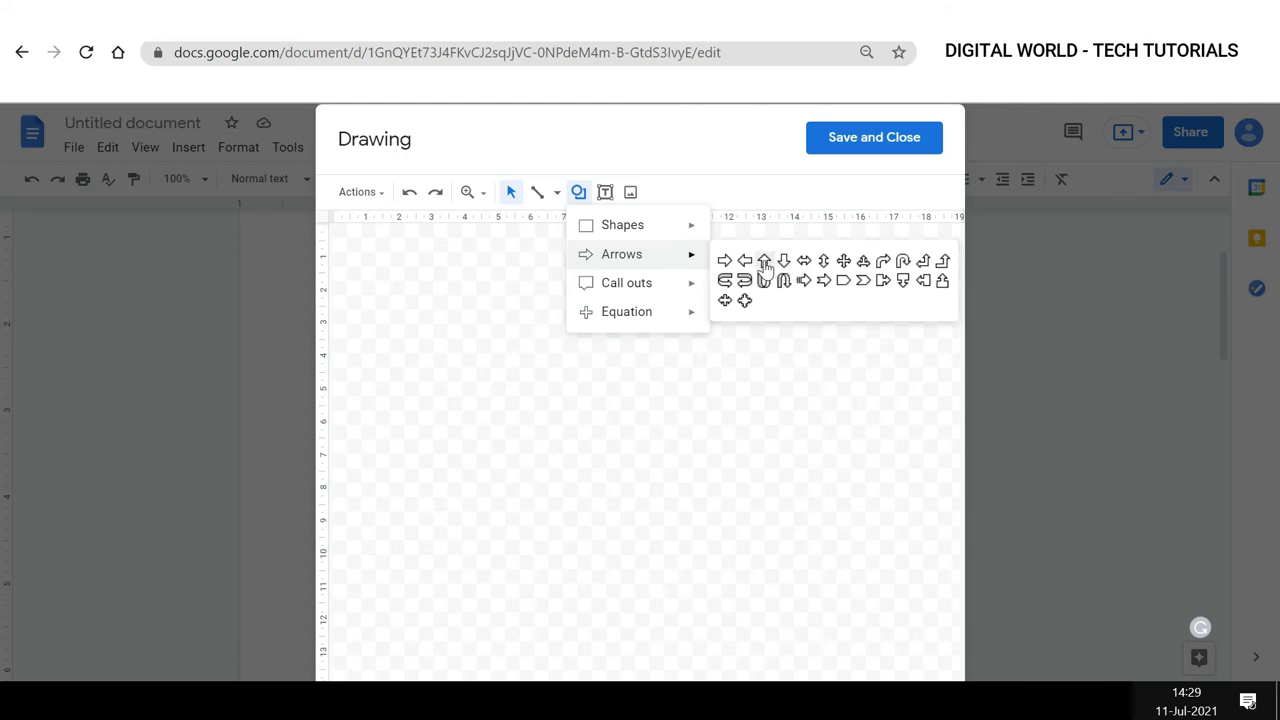
click(724, 259)
drag(432, 358, 693, 443)
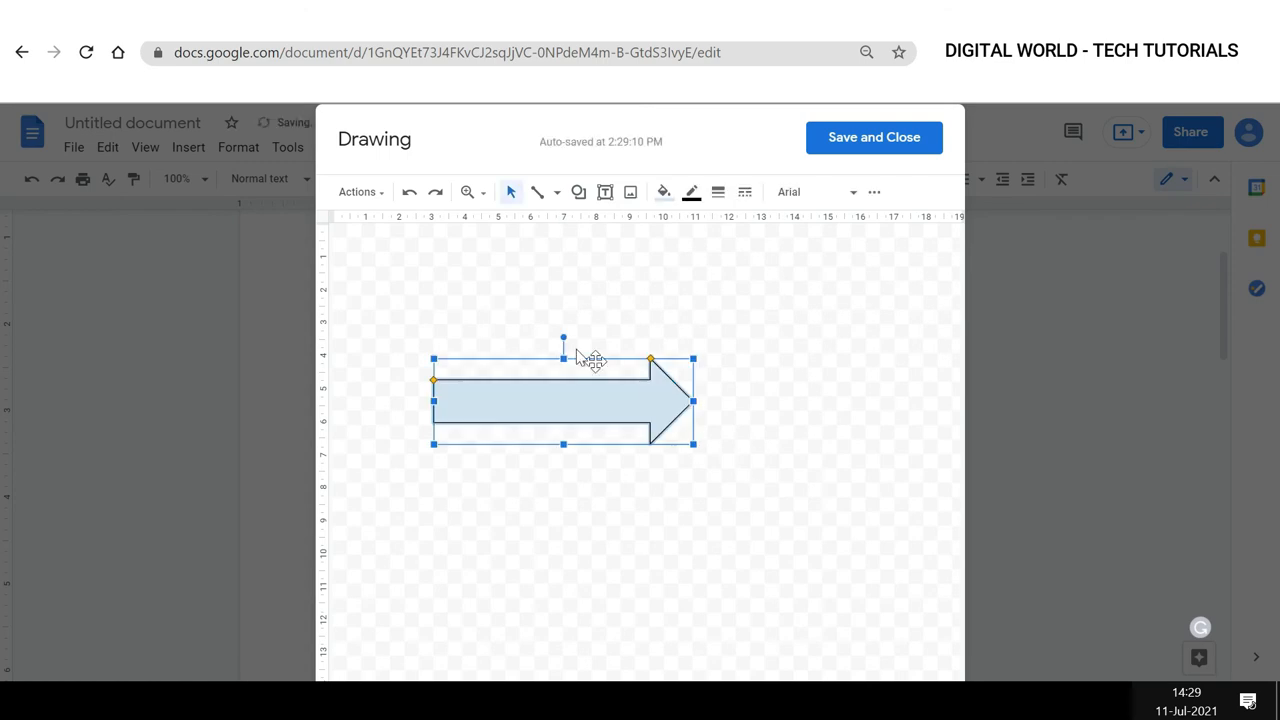
Fill the arrow blue, then shrink it and rotate it to point diagonally up-right.
click(663, 192)
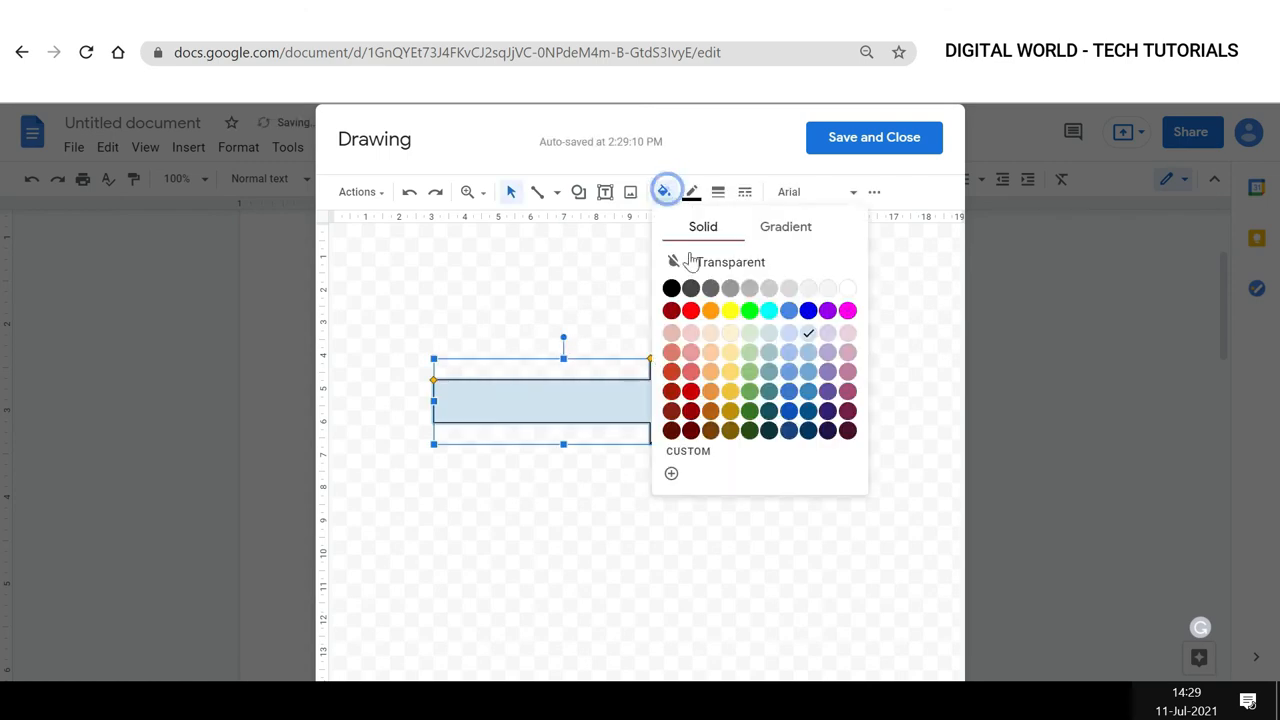
click(810, 309)
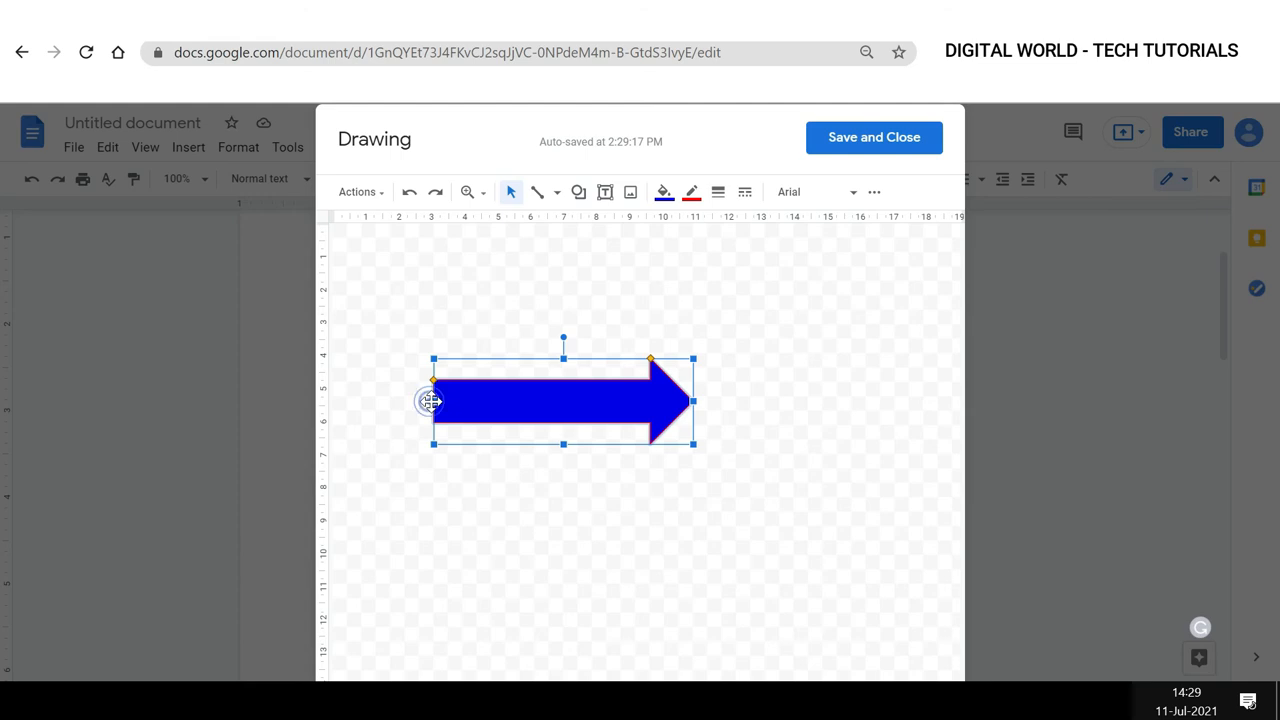
drag(433, 360, 479, 386)
drag(581, 362, 556, 376)
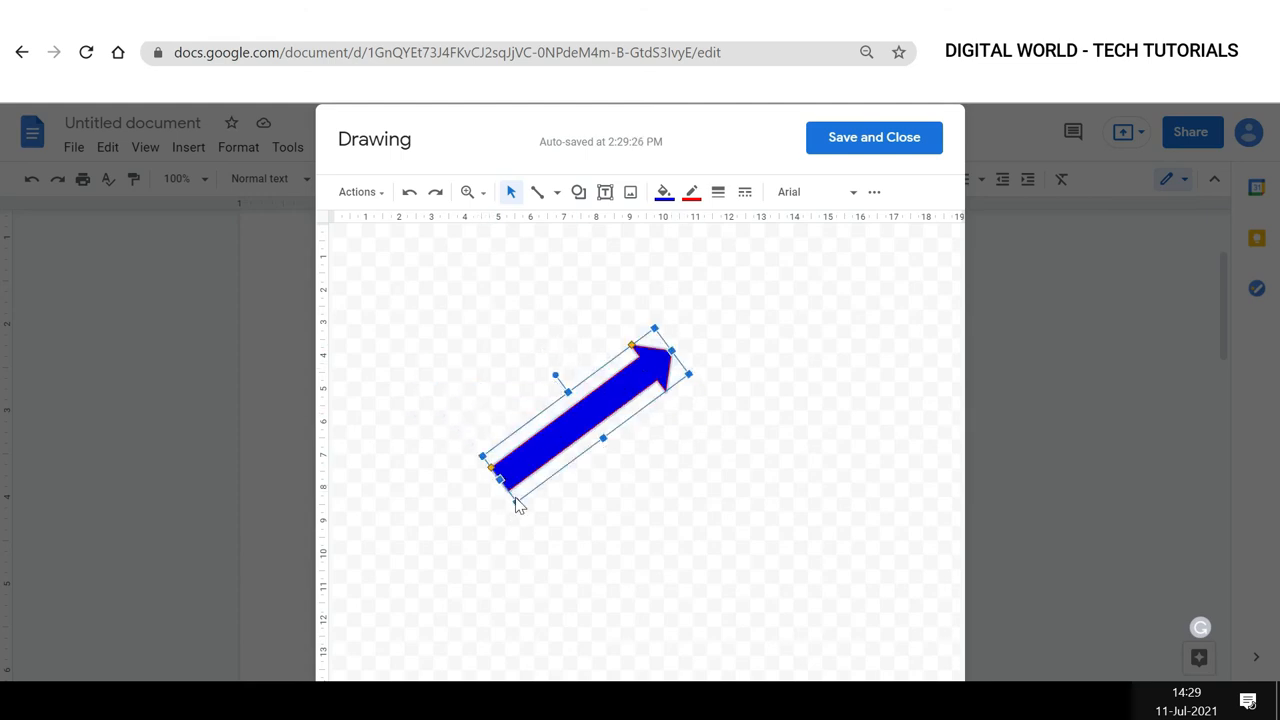
drag(516, 507, 545, 480)
click(671, 420)
click(646, 371)
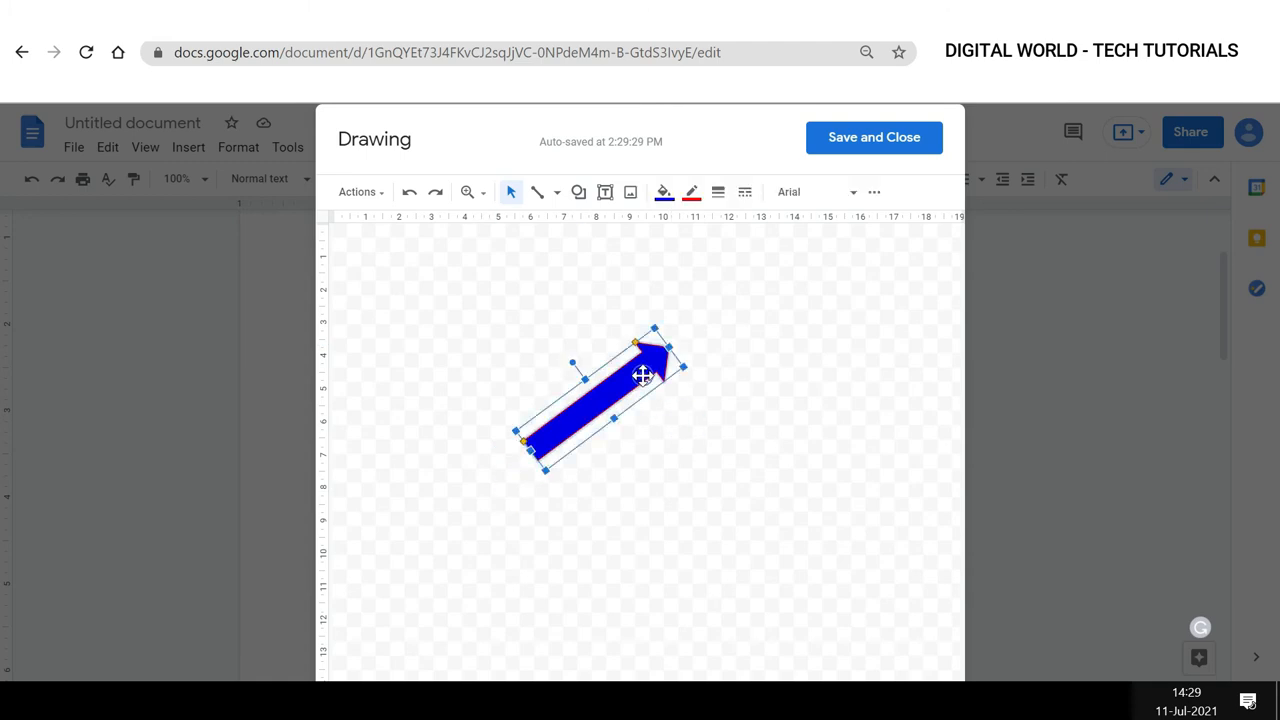
Save and close the drawing, then resize the arrow and move it beside the answer options.
click(855, 142)
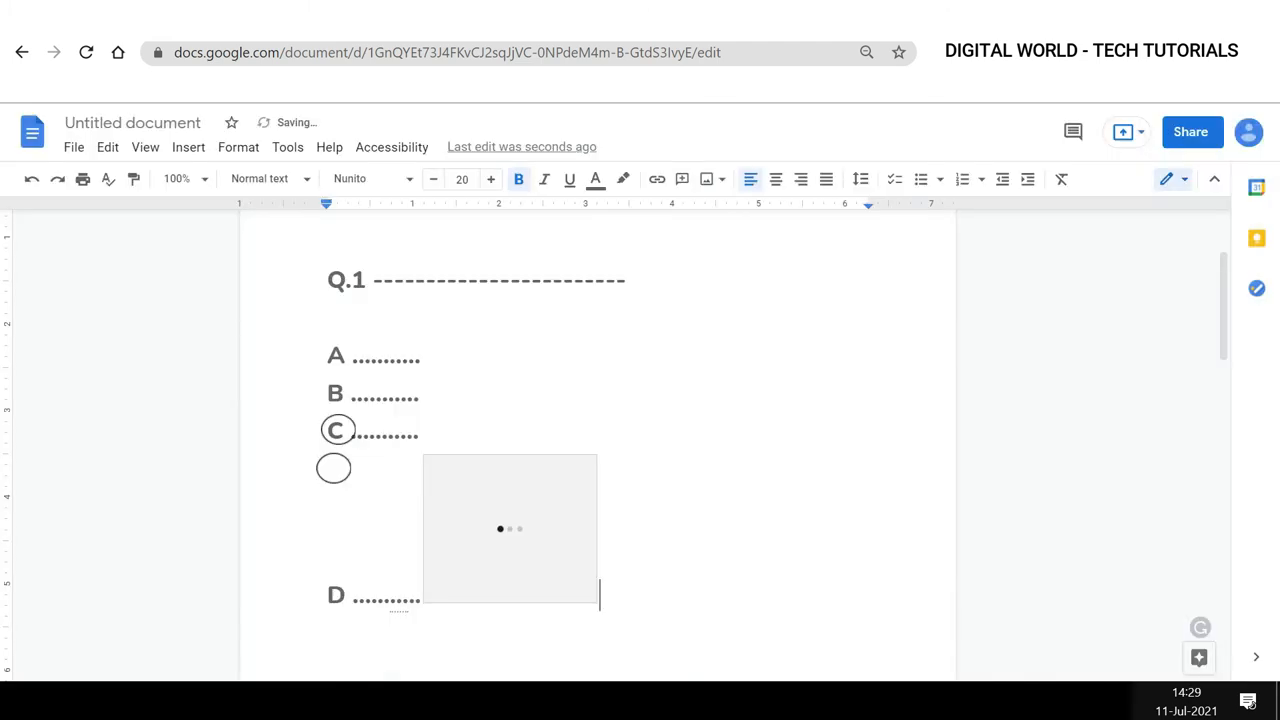
drag(511, 529, 516, 492)
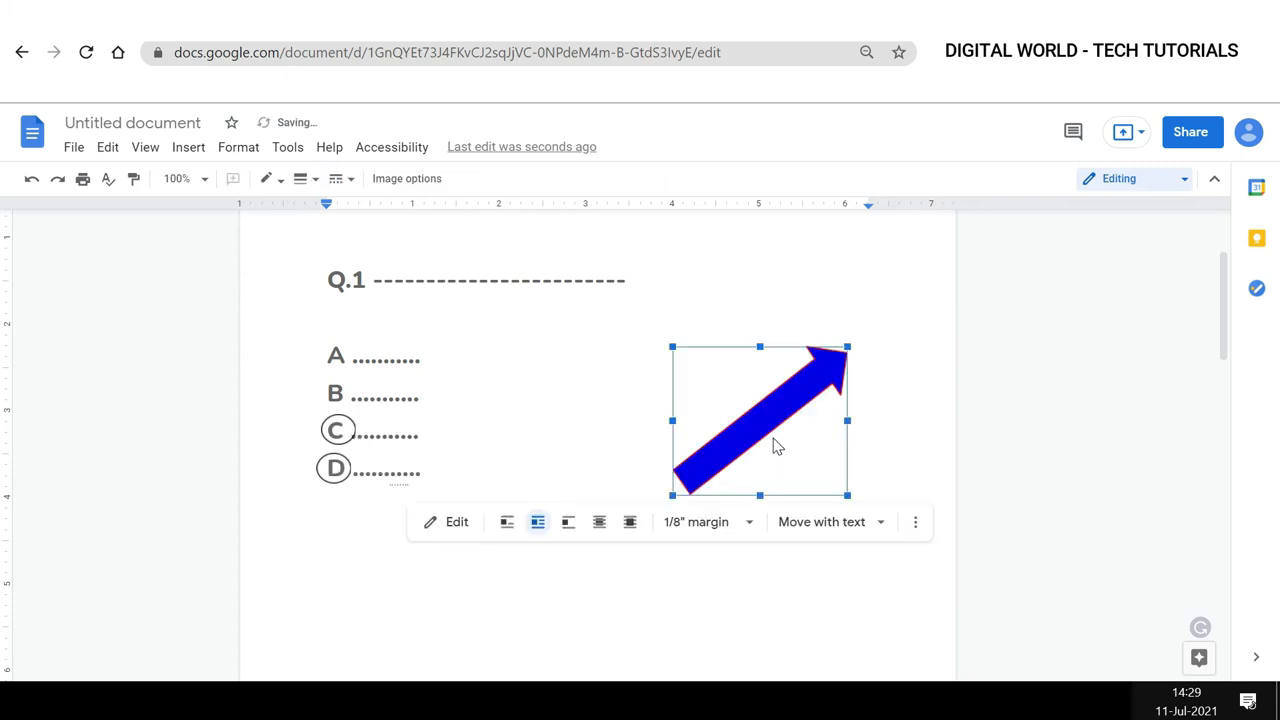
drag(774, 439, 804, 392)
drag(875, 300, 824, 347)
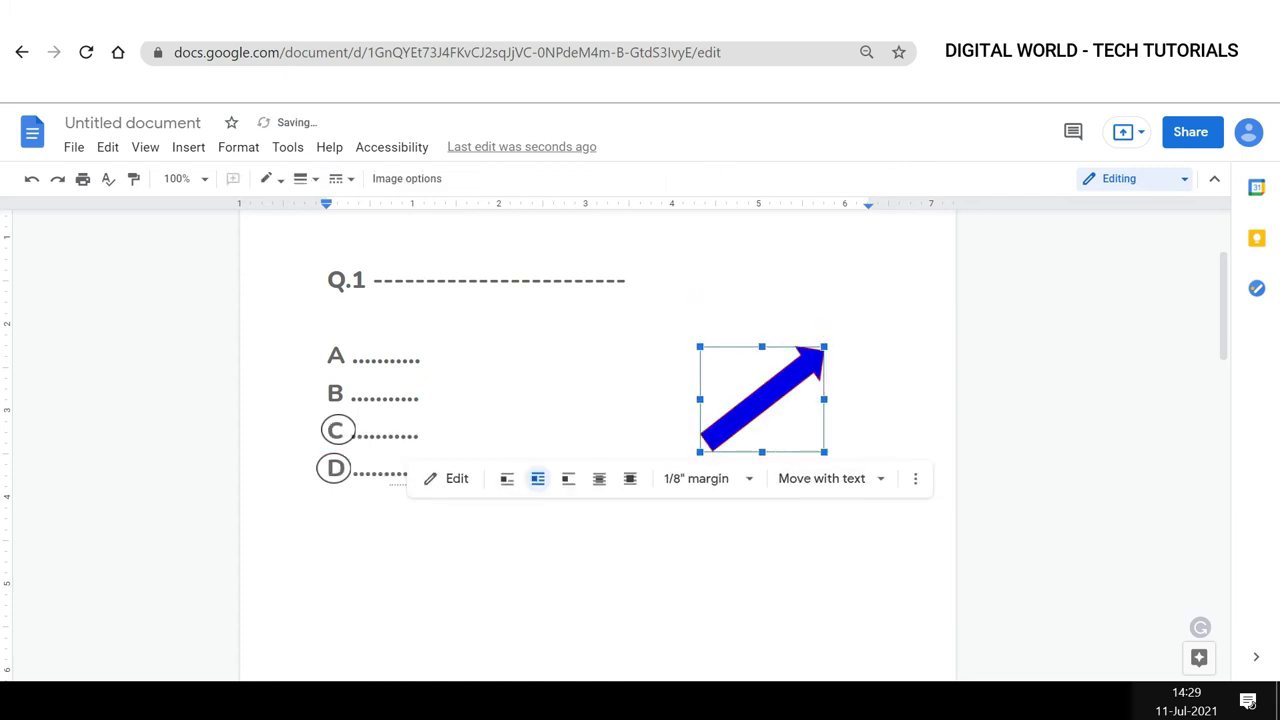
click(822, 452)
drag(748, 386, 840, 355)
click(603, 543)
Reopen the arrow drawing, set its fill to red and change its border colour, then save and close.
click(840, 363)
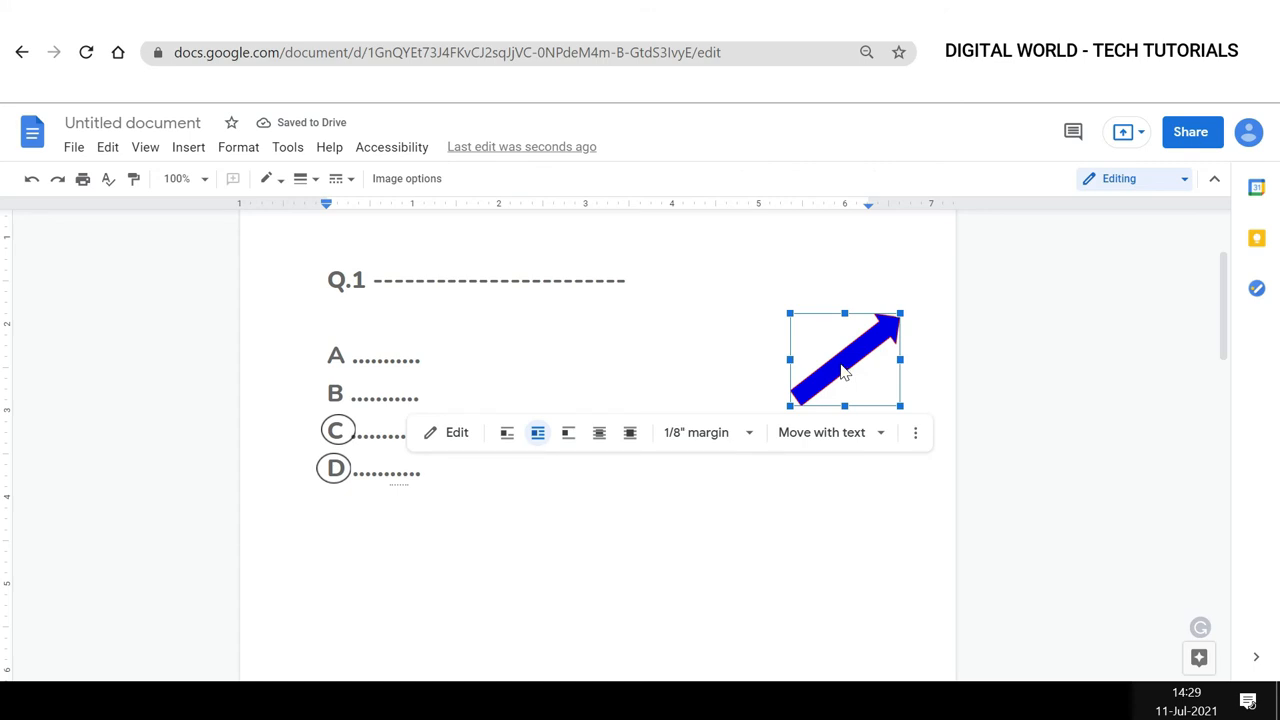
click(458, 434)
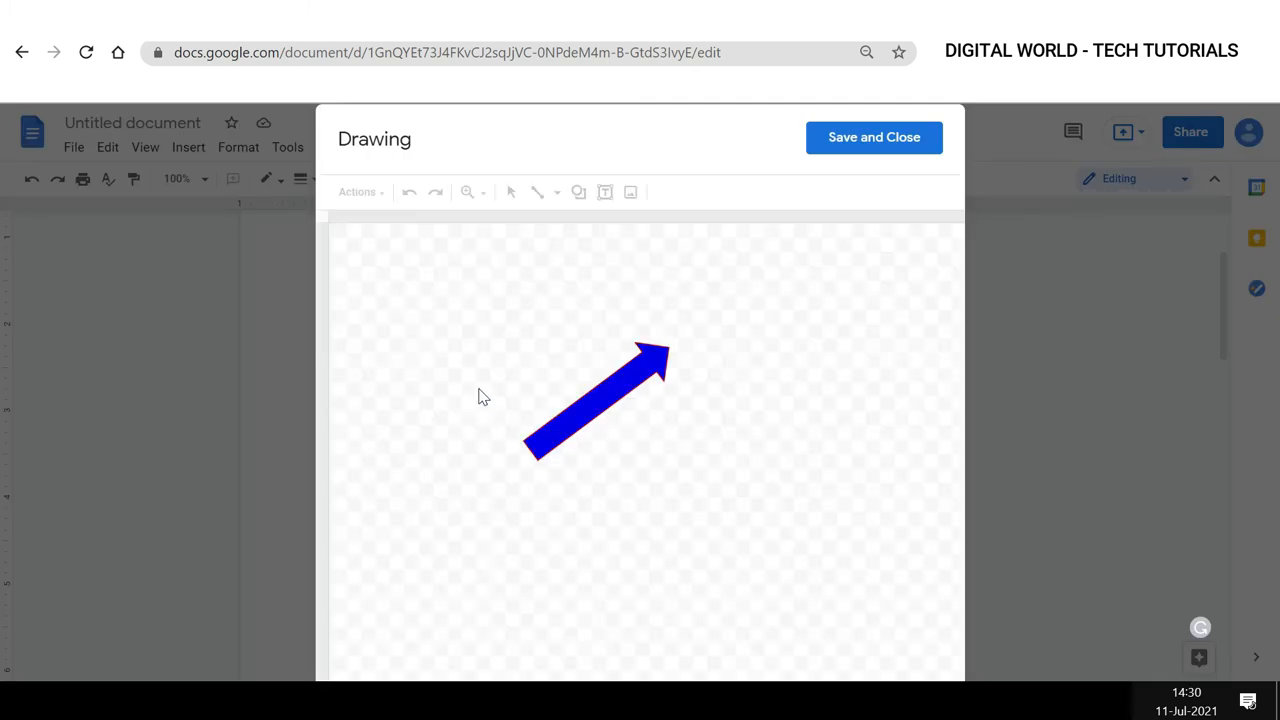
click(601, 406)
click(663, 192)
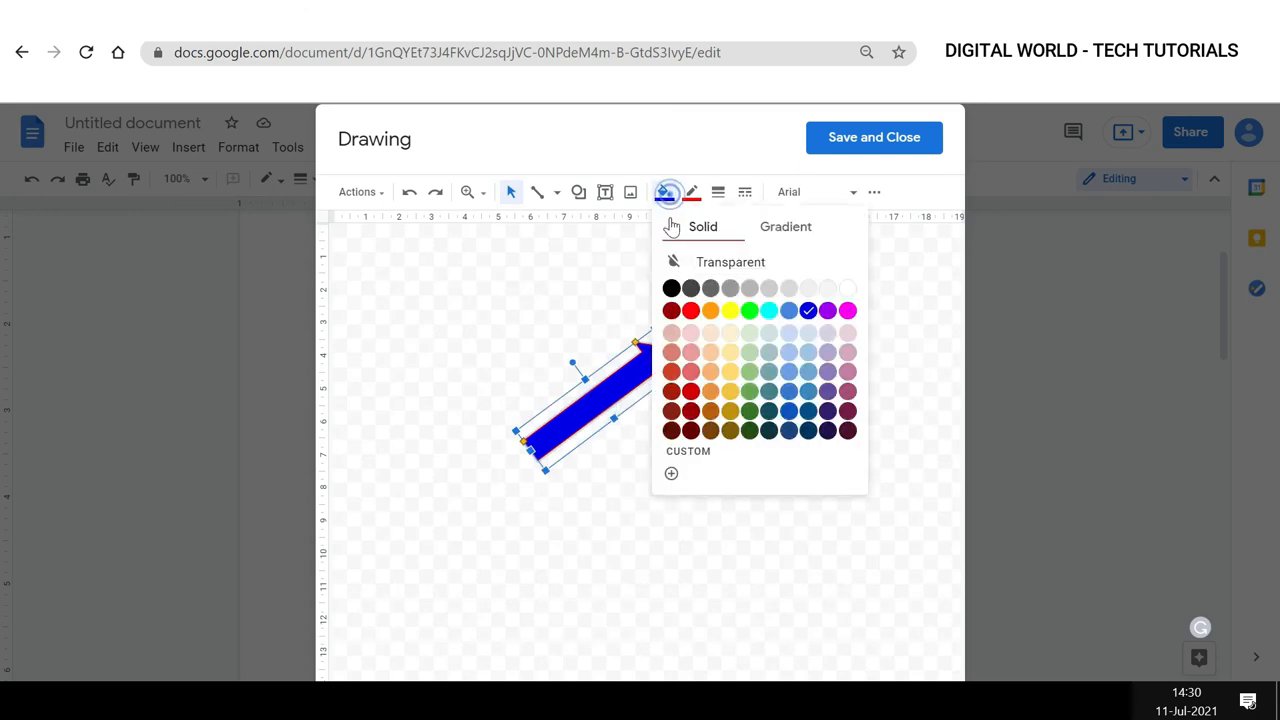
click(688, 311)
click(691, 192)
click(694, 251)
click(874, 137)
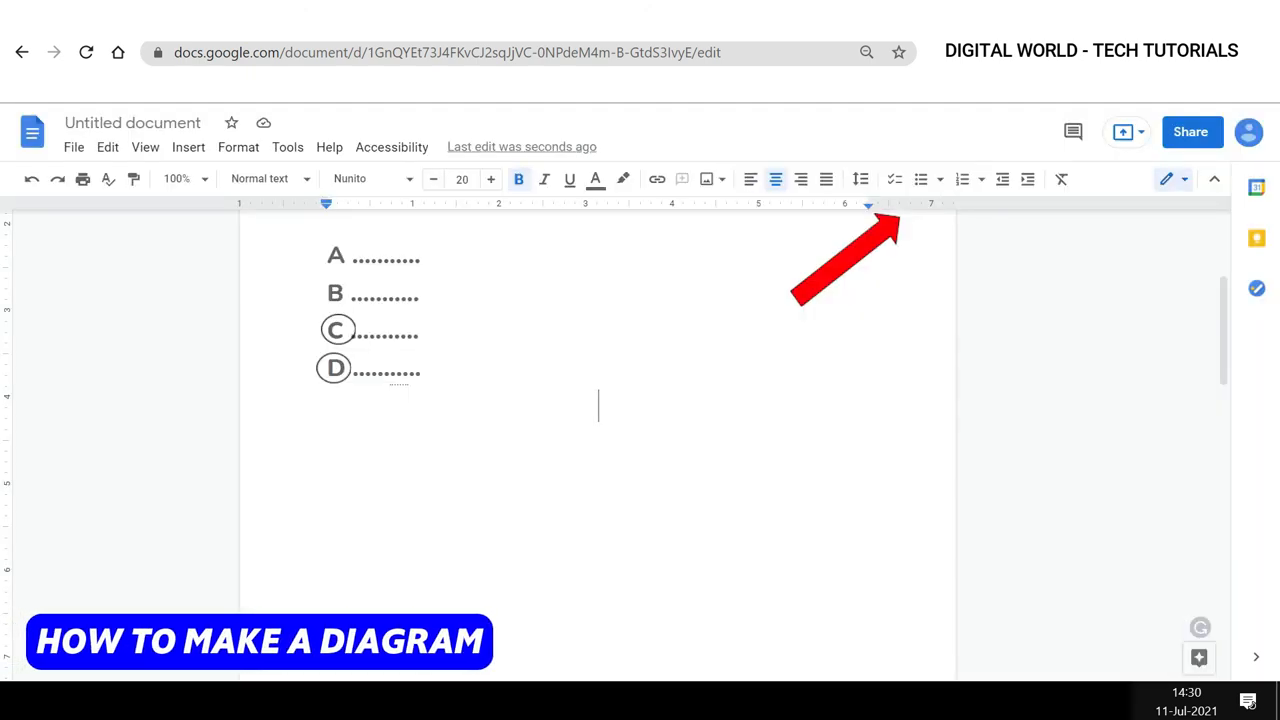
Insert a new drawing below the answer options.
click(190, 149)
mouse_move(206, 245)
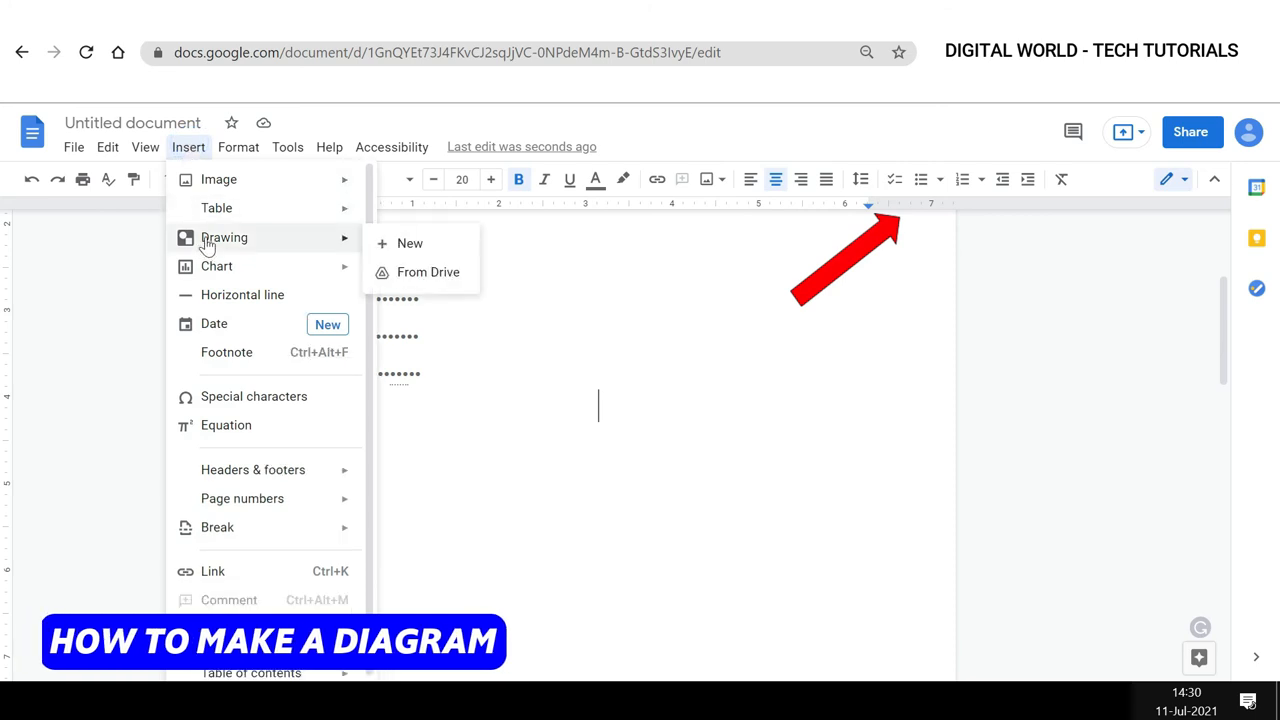
click(400, 244)
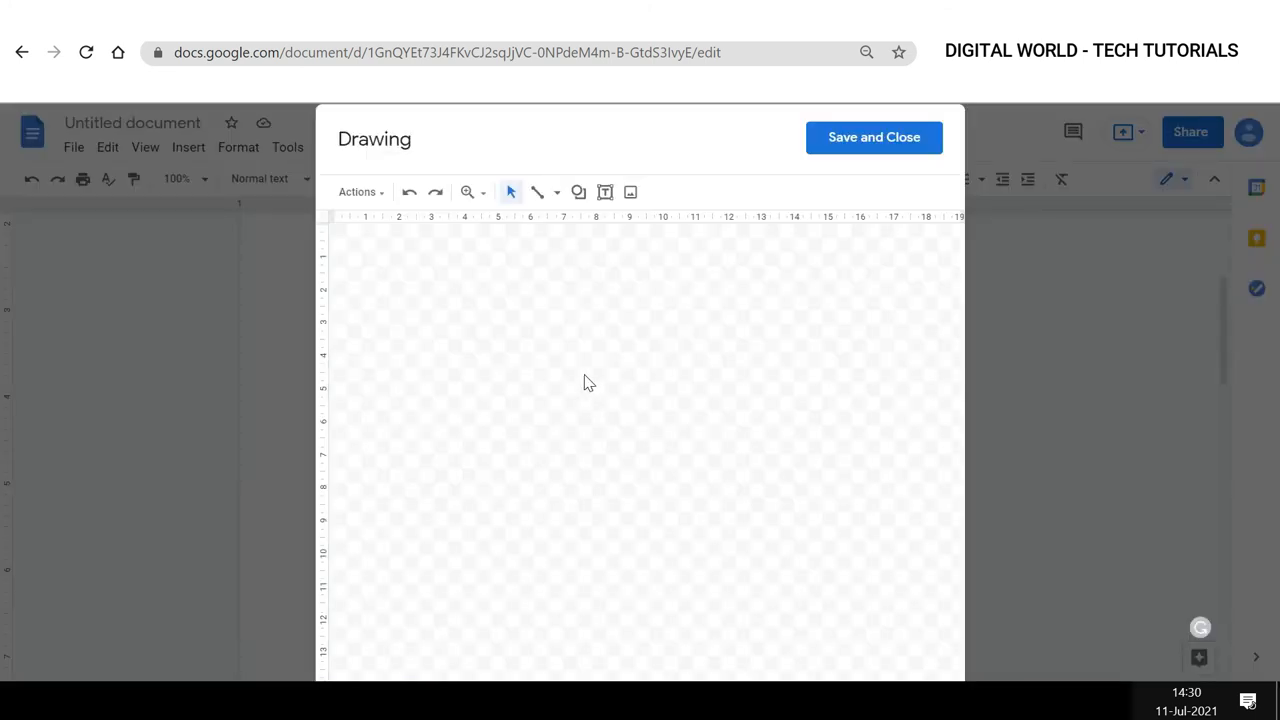
Draw a closed four-sided shape with the Polyline tool by placing its corner points.
click(551, 198)
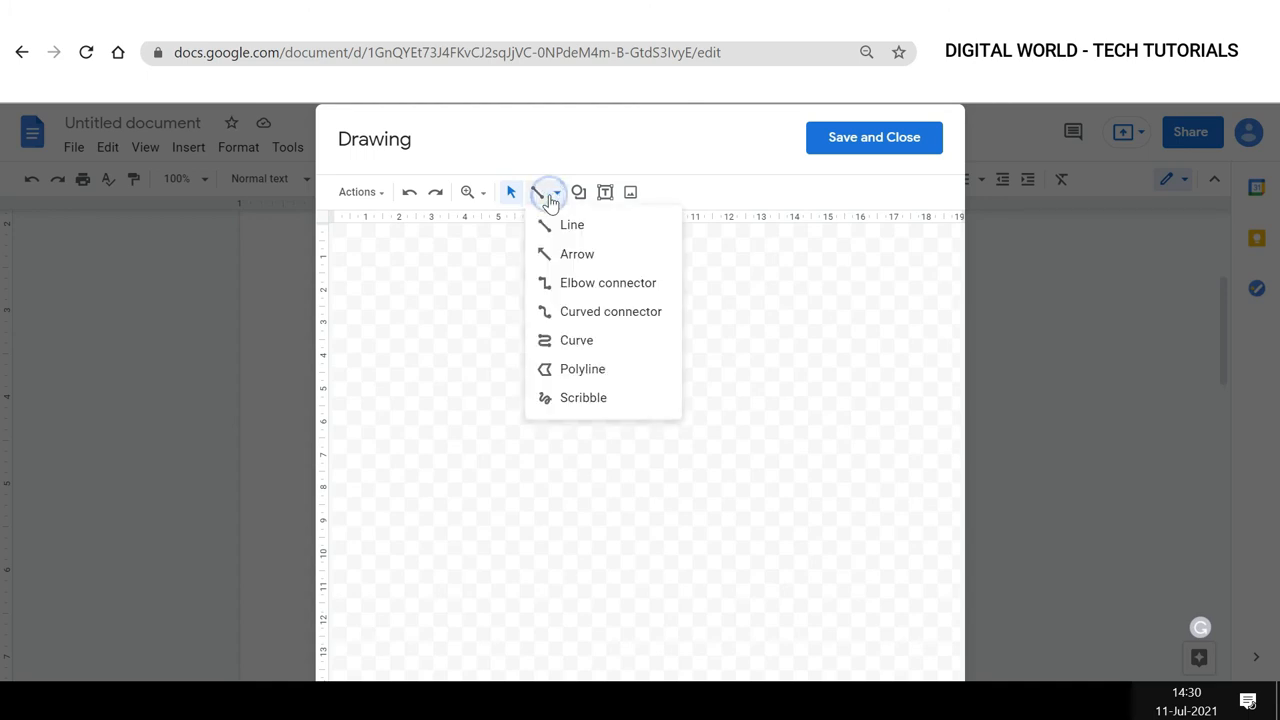
click(566, 376)
click(422, 302)
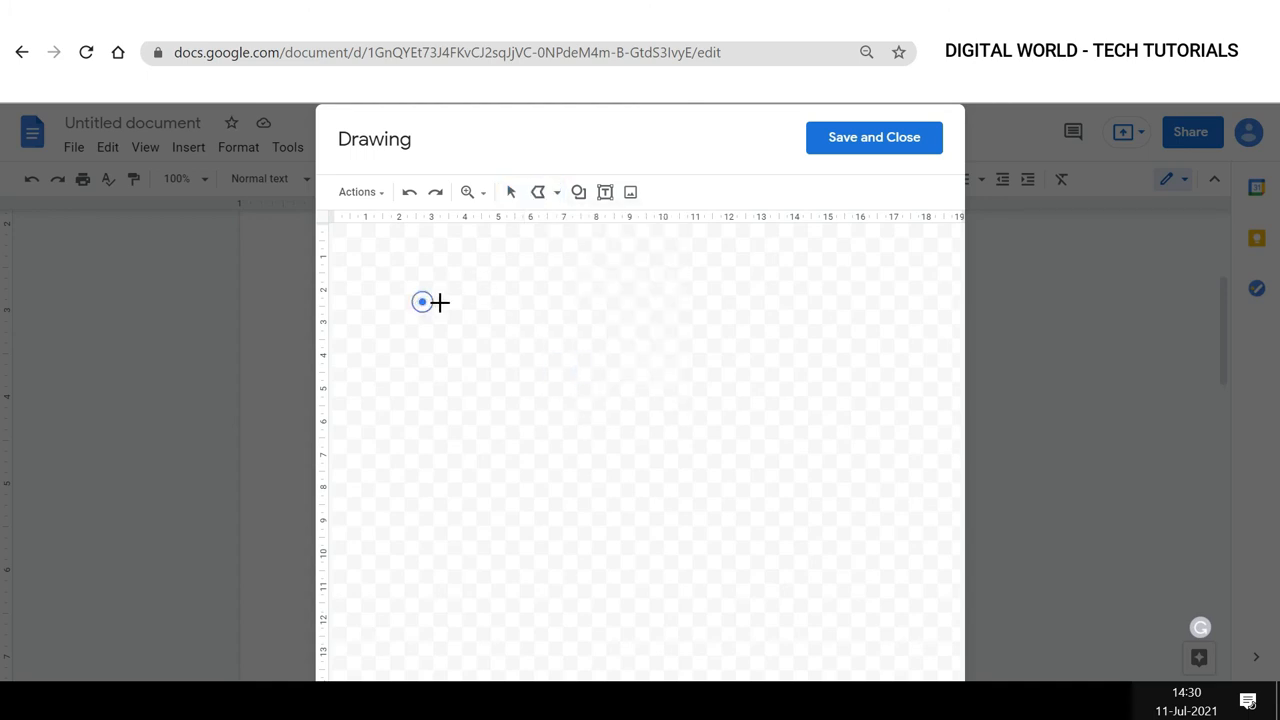
click(815, 302)
click(812, 534)
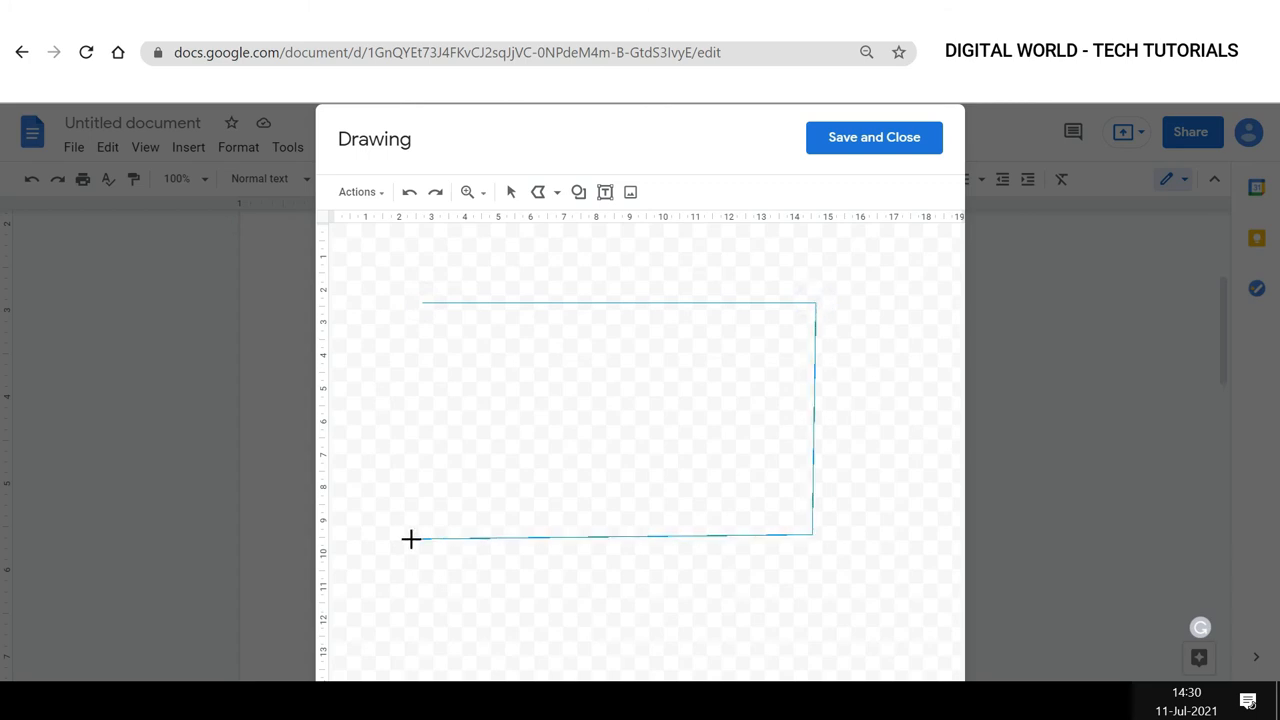
click(411, 537)
click(422, 302)
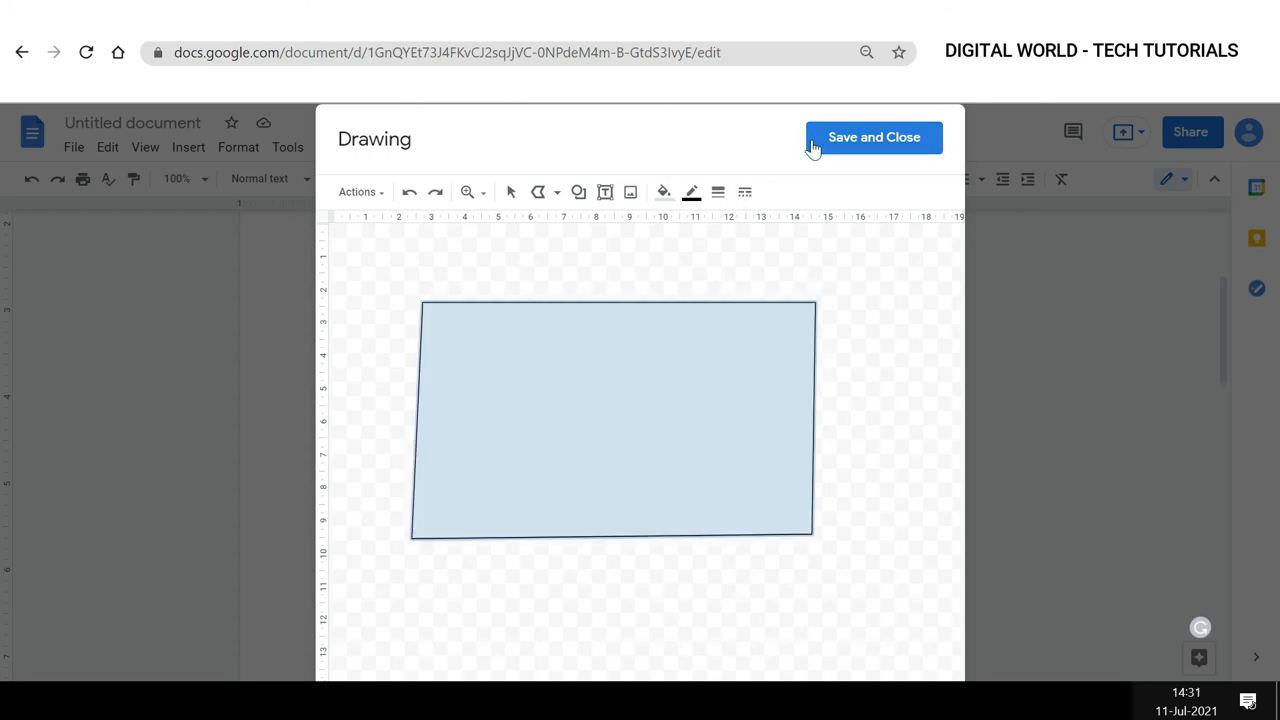
Save the drawing, shrink it in the document and set it to Wrap text.
click(846, 143)
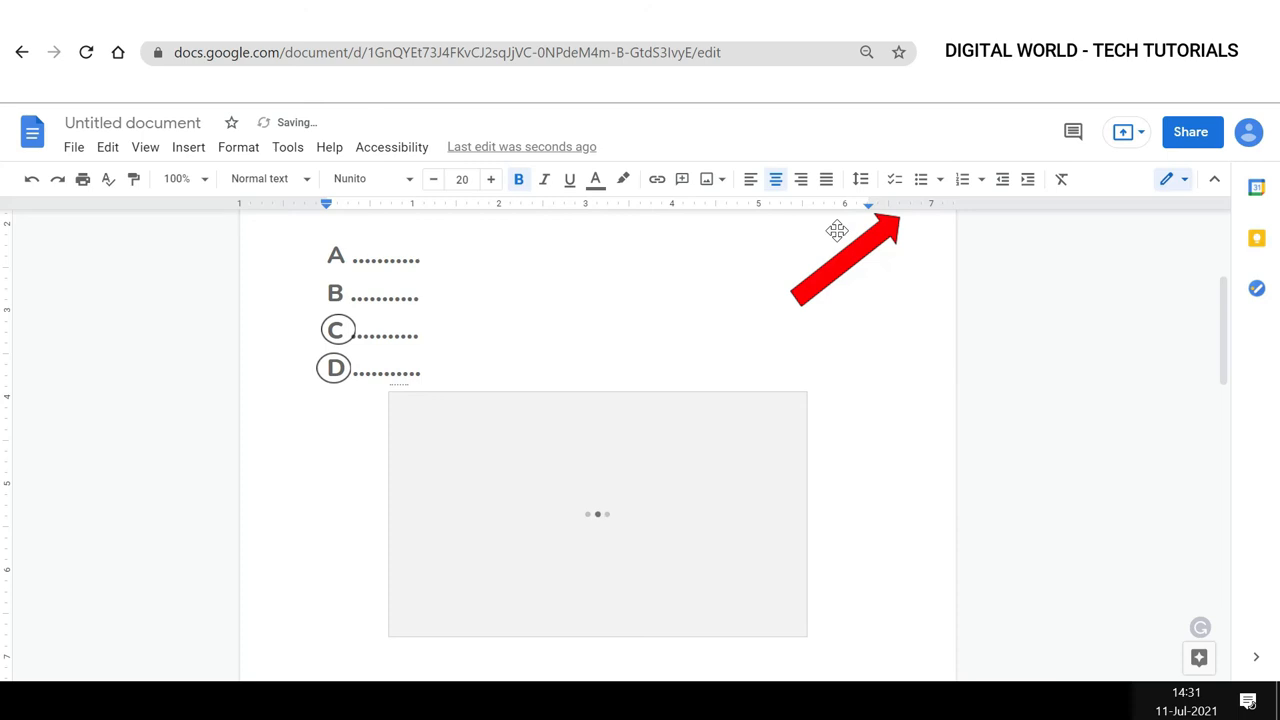
drag(807, 391, 657, 479)
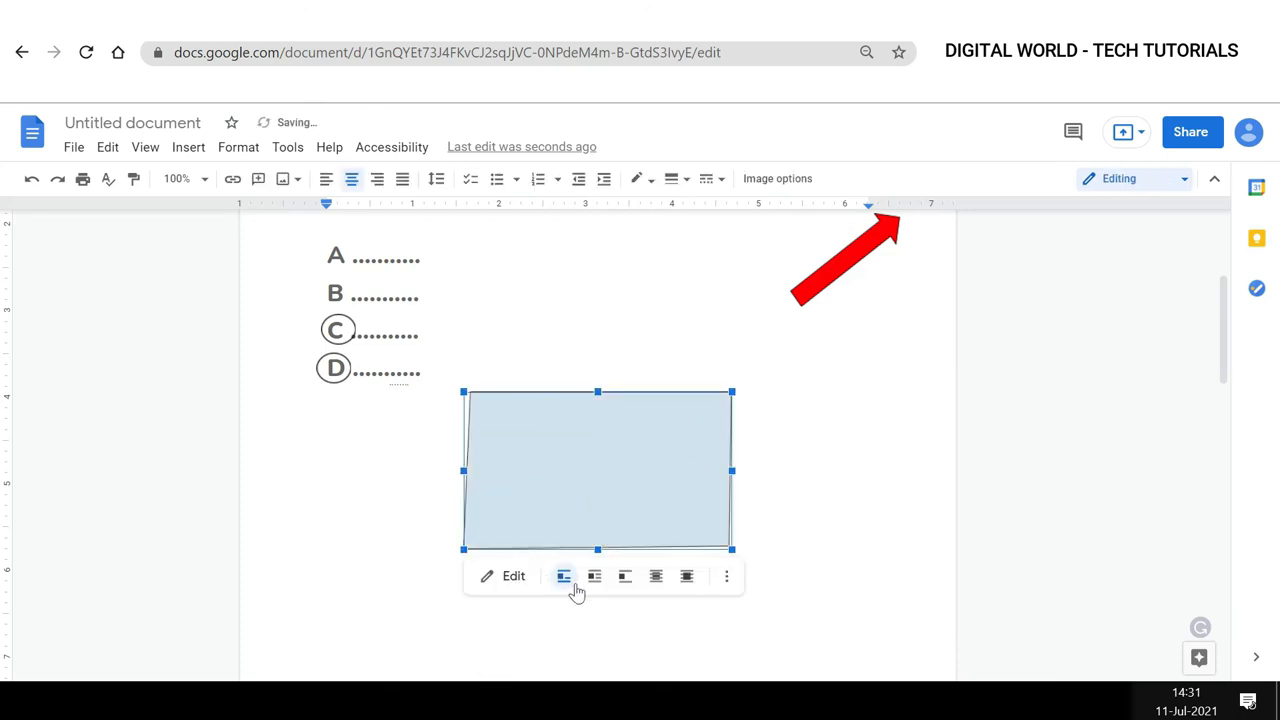
click(592, 582)
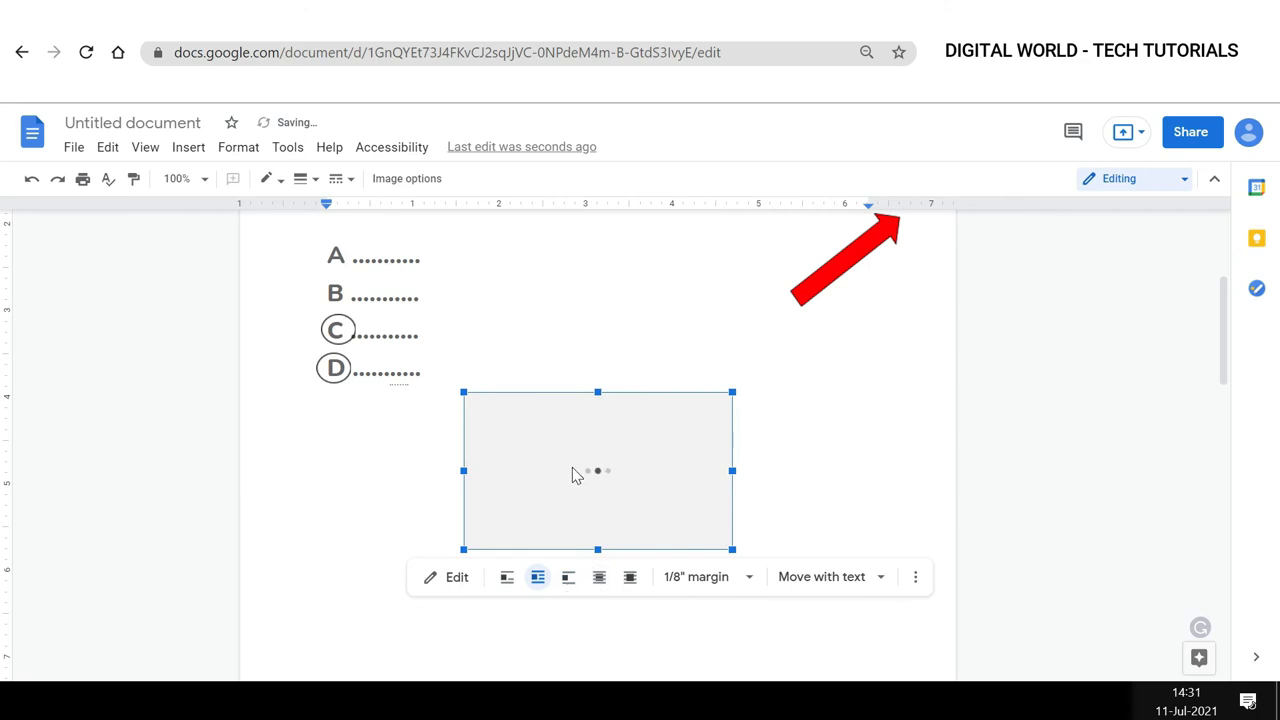
Move the four-sided drawing to the right below the arrow and shrink it slightly, then reopen and save it.
mouse_move(572, 455)
mouse_down()
mouse_move(744, 443)
mouse_move(736, 455)
mouse_up()
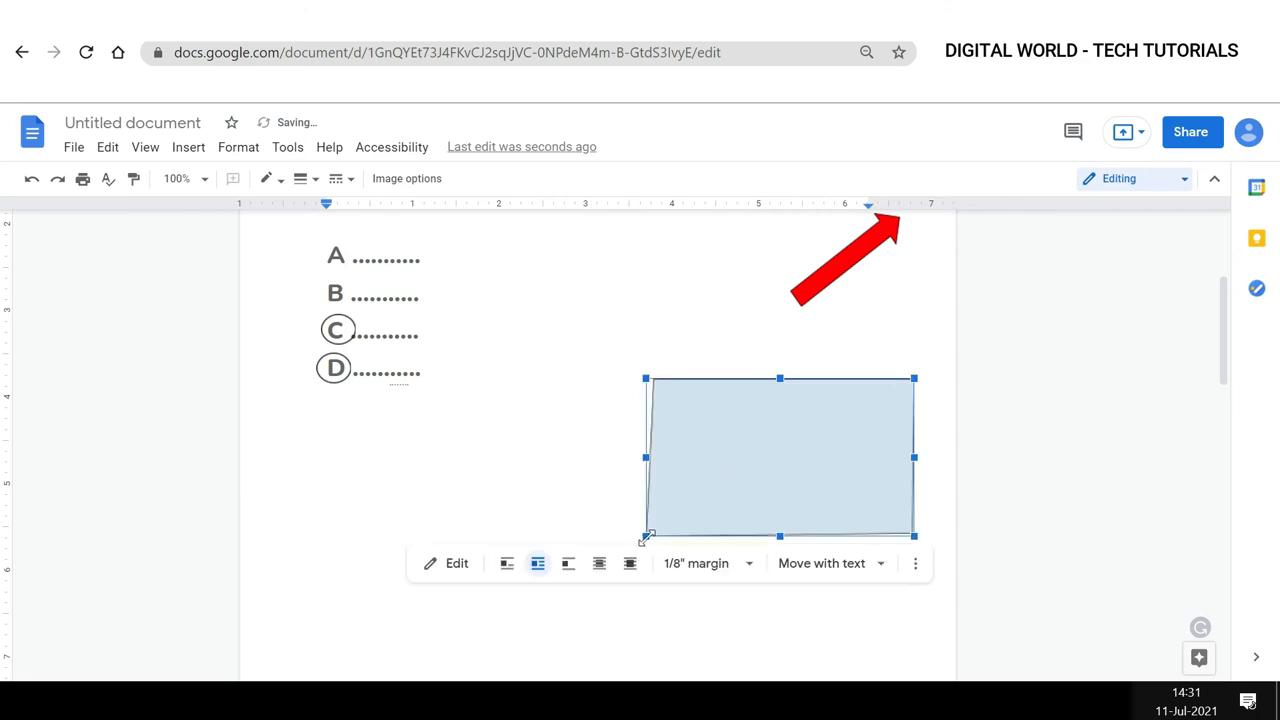
drag(645, 537, 693, 508)
click(599, 595)
click(750, 437)
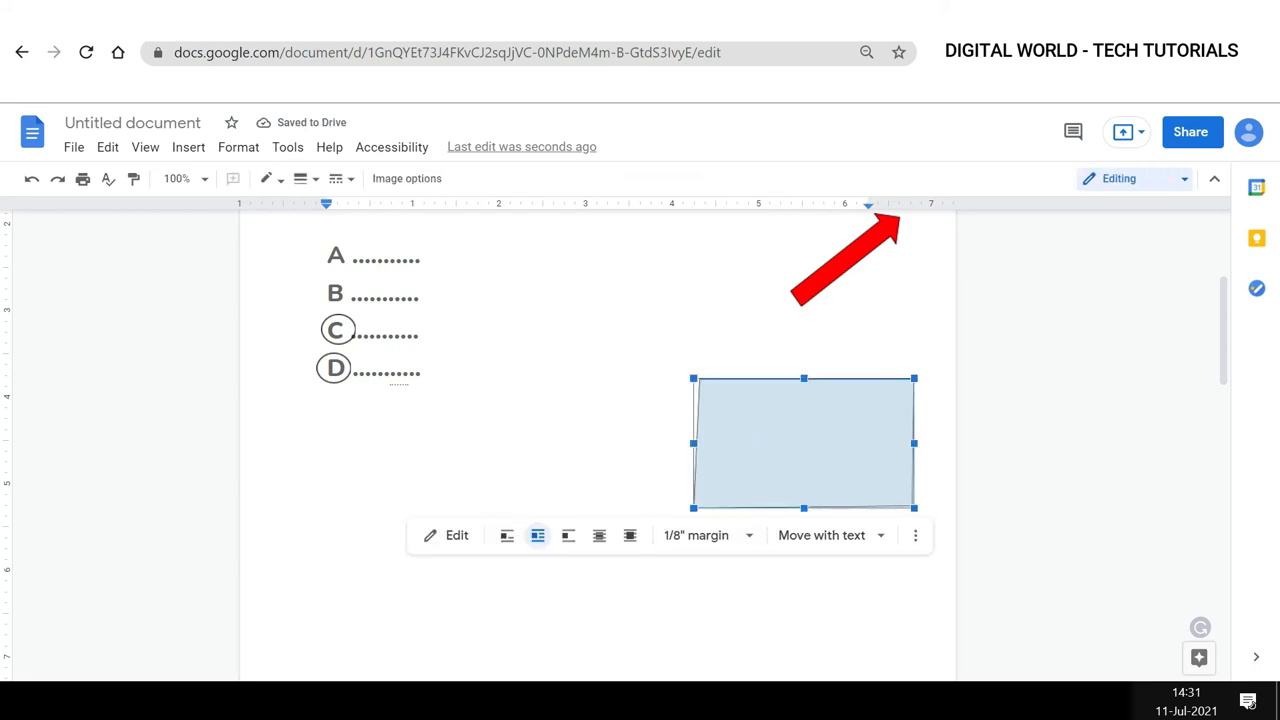
click(457, 537)
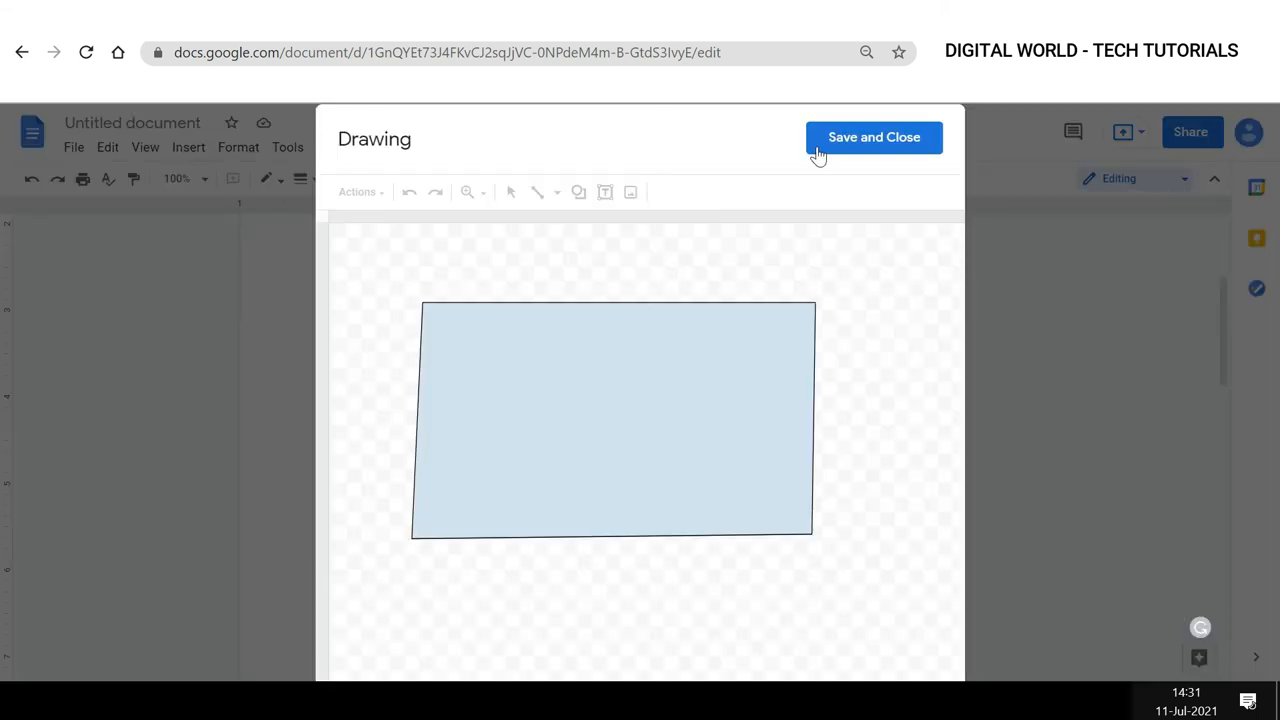
click(828, 148)
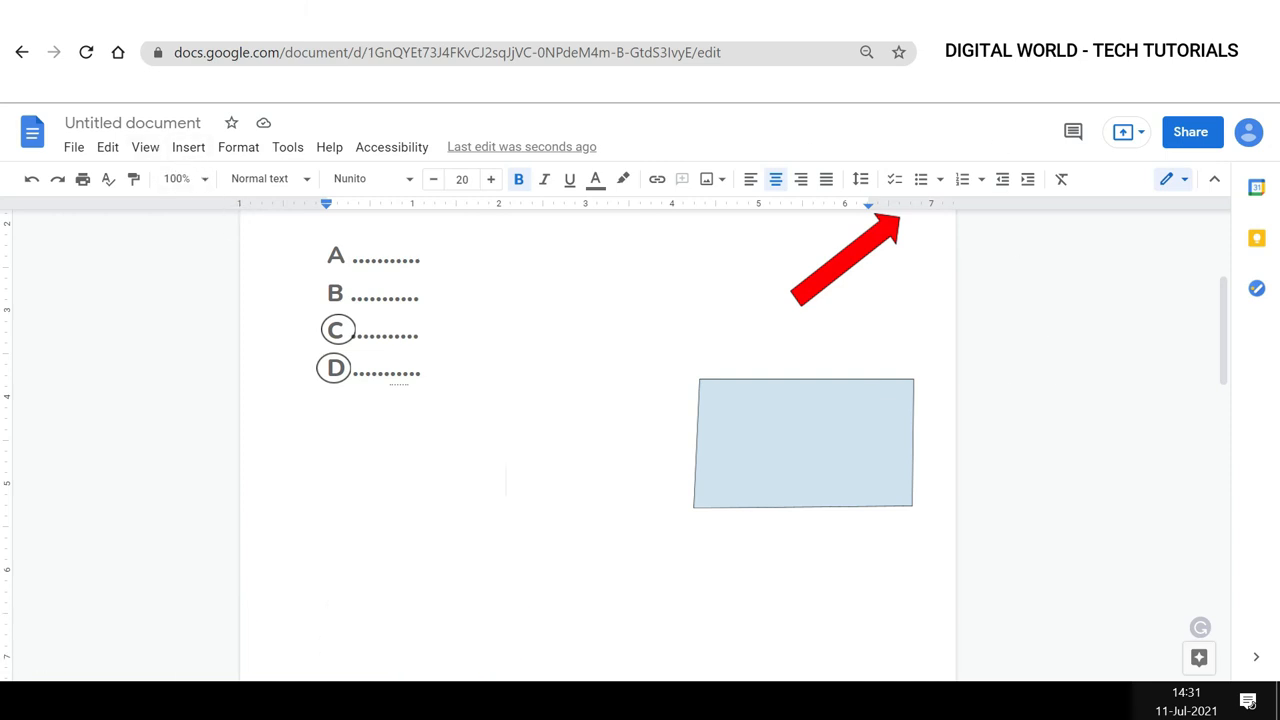
Insert a new drawing and add a text box containing the pasted text "How to Insert Text Box in Google Docs".
click(188, 147)
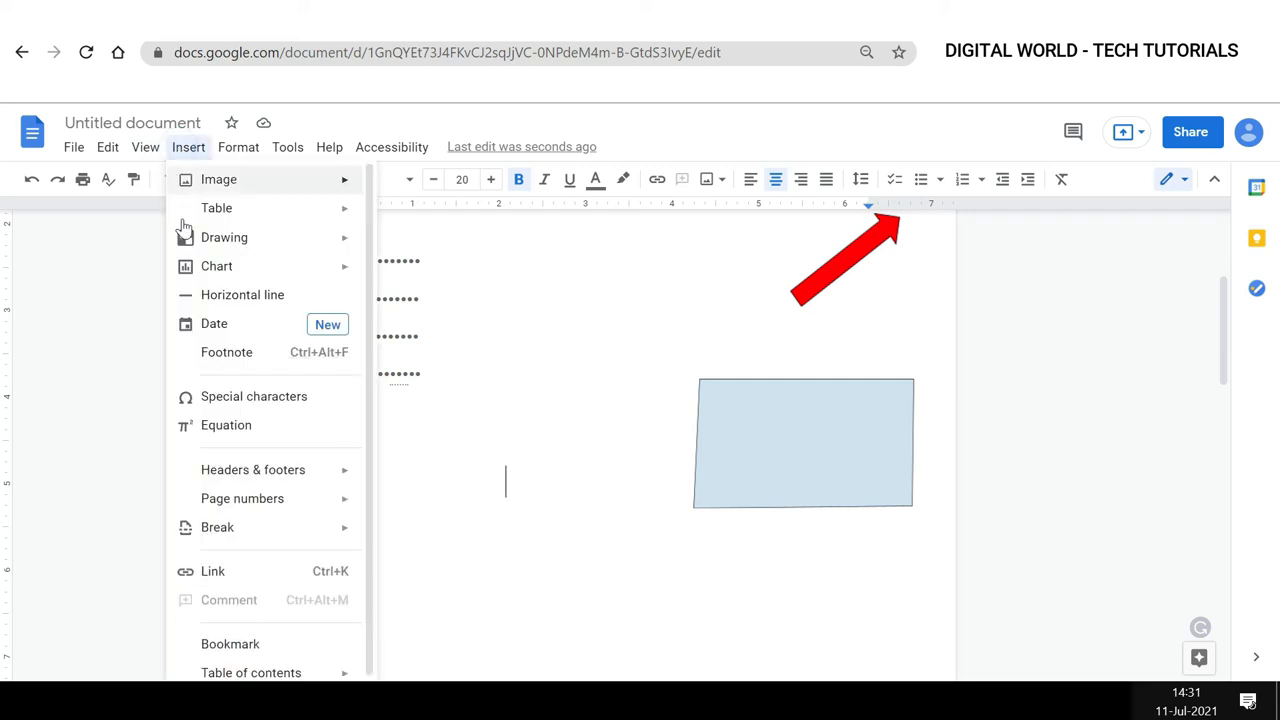
mouse_move(185, 240)
click(400, 243)
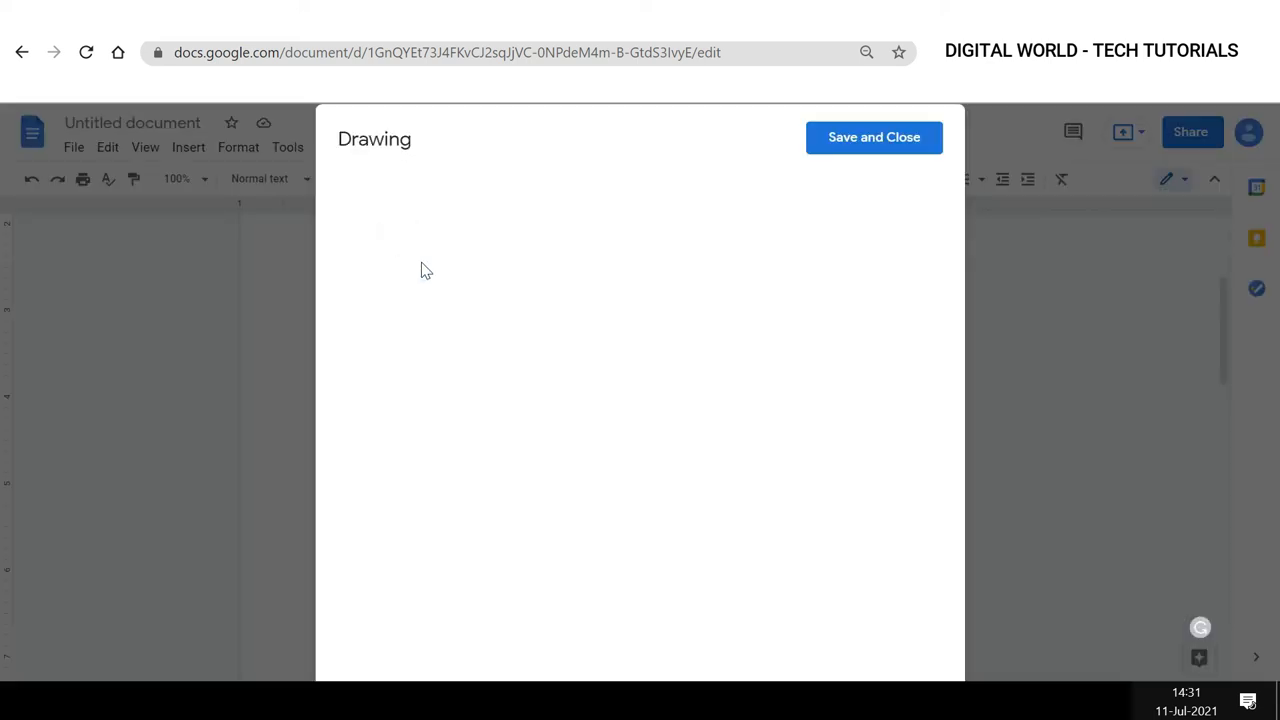
click(604, 192)
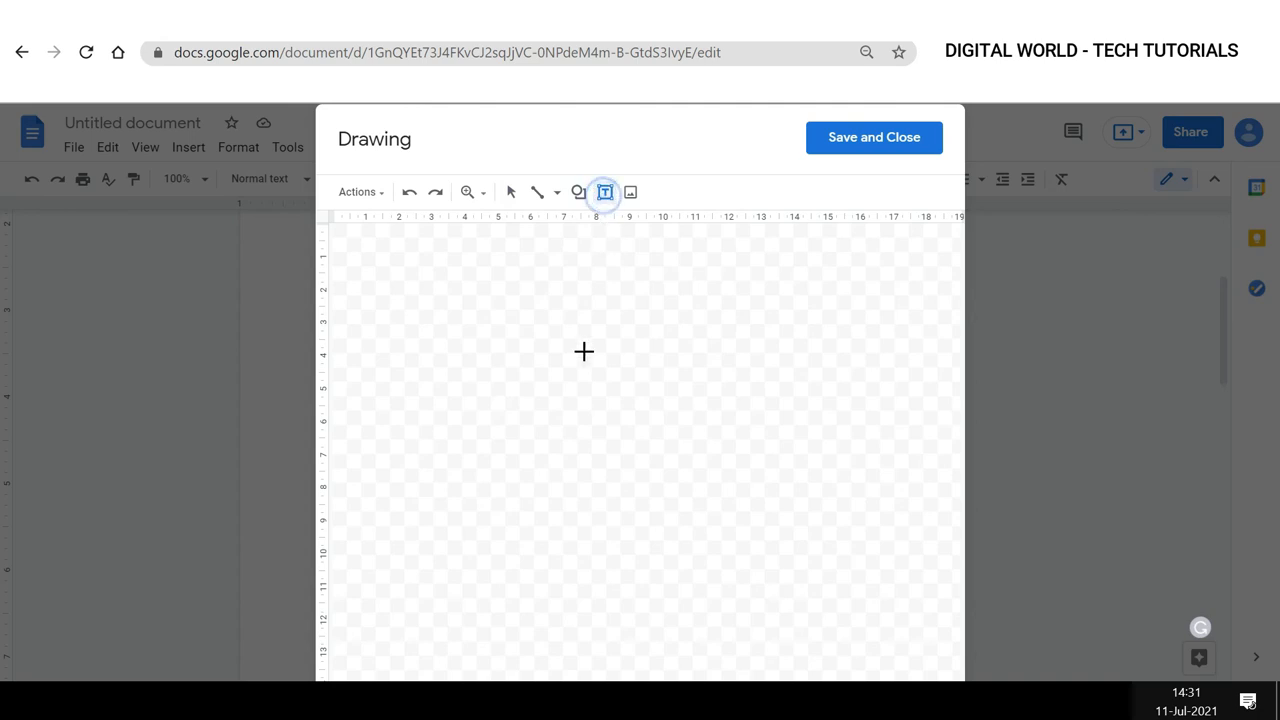
drag(498, 357, 790, 467)
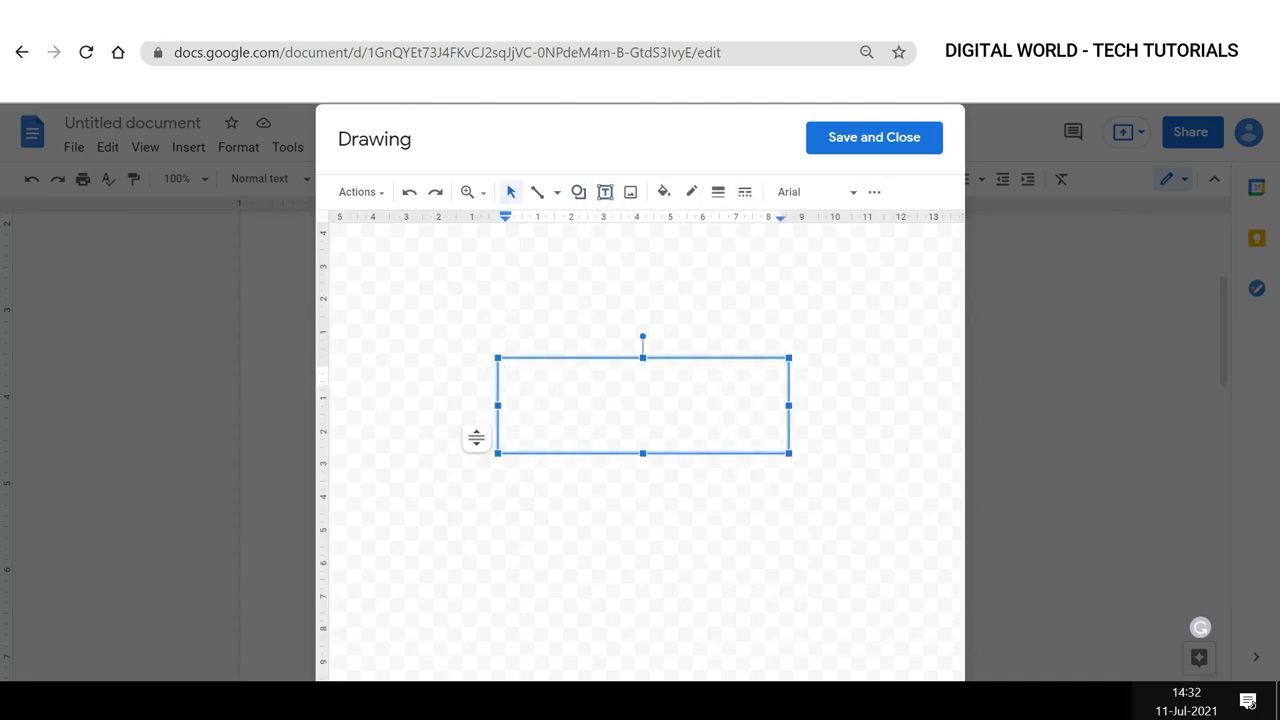
text(How to Insert Text Box in Google Docs)
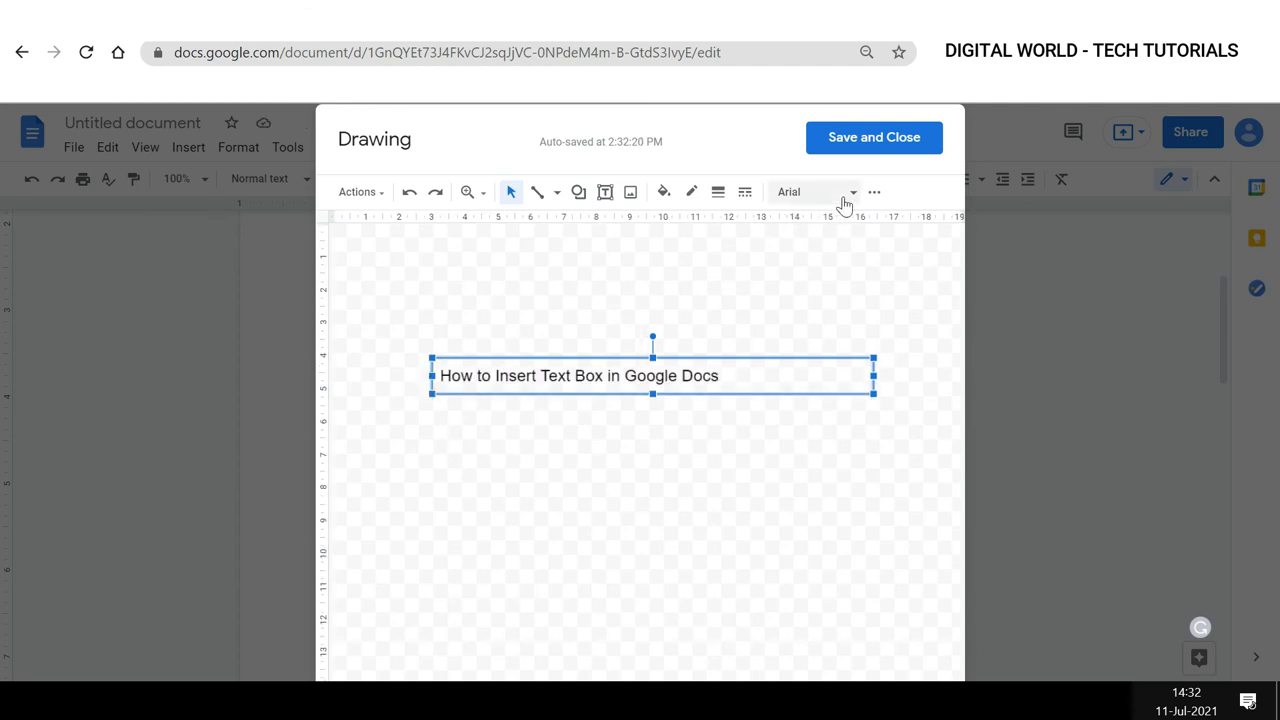
Centre the text box's text, make it bold, set the size to 16, colour it blue, and save the drawing.
click(874, 194)
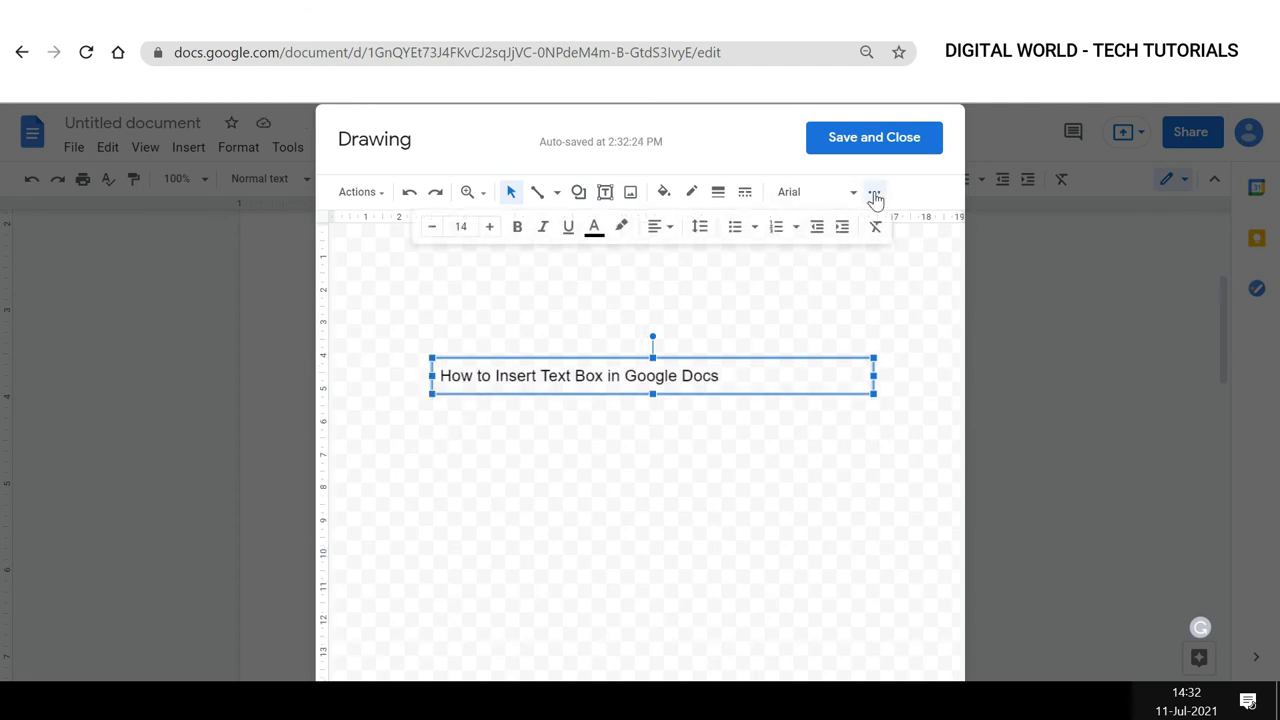
click(662, 226)
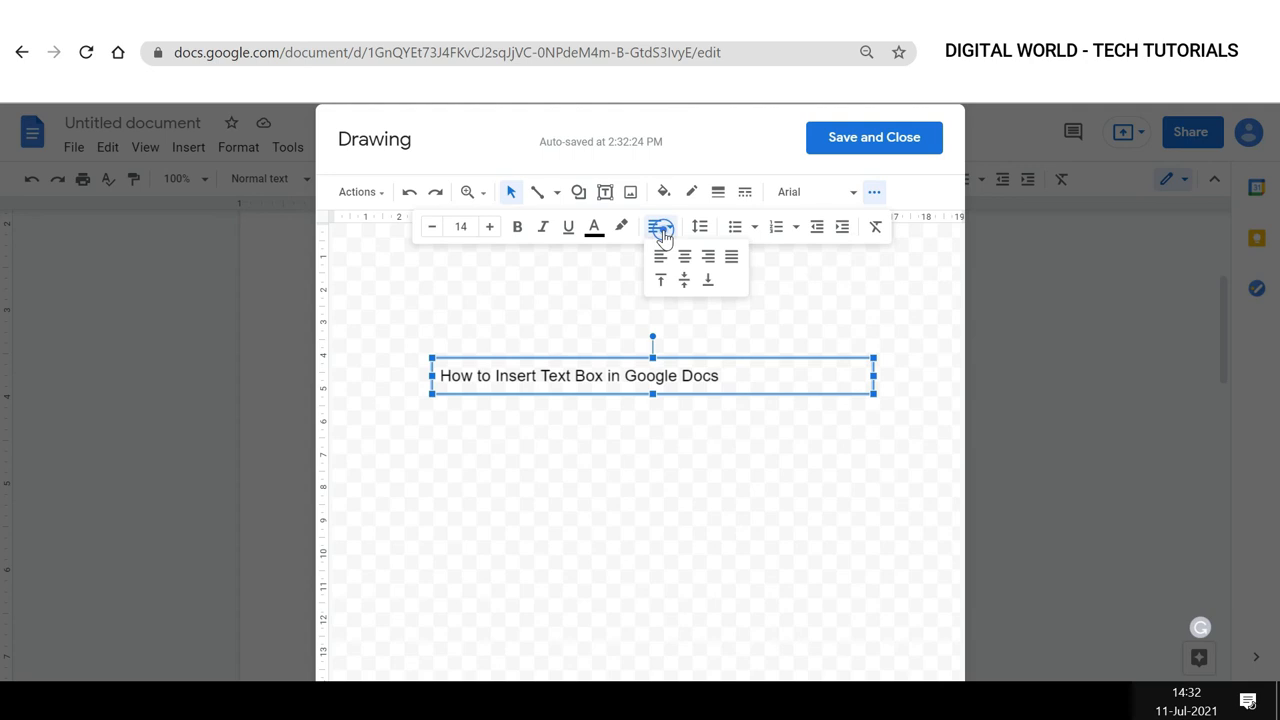
click(686, 255)
click(517, 226)
click(490, 228)
click(490, 228)
click(594, 226)
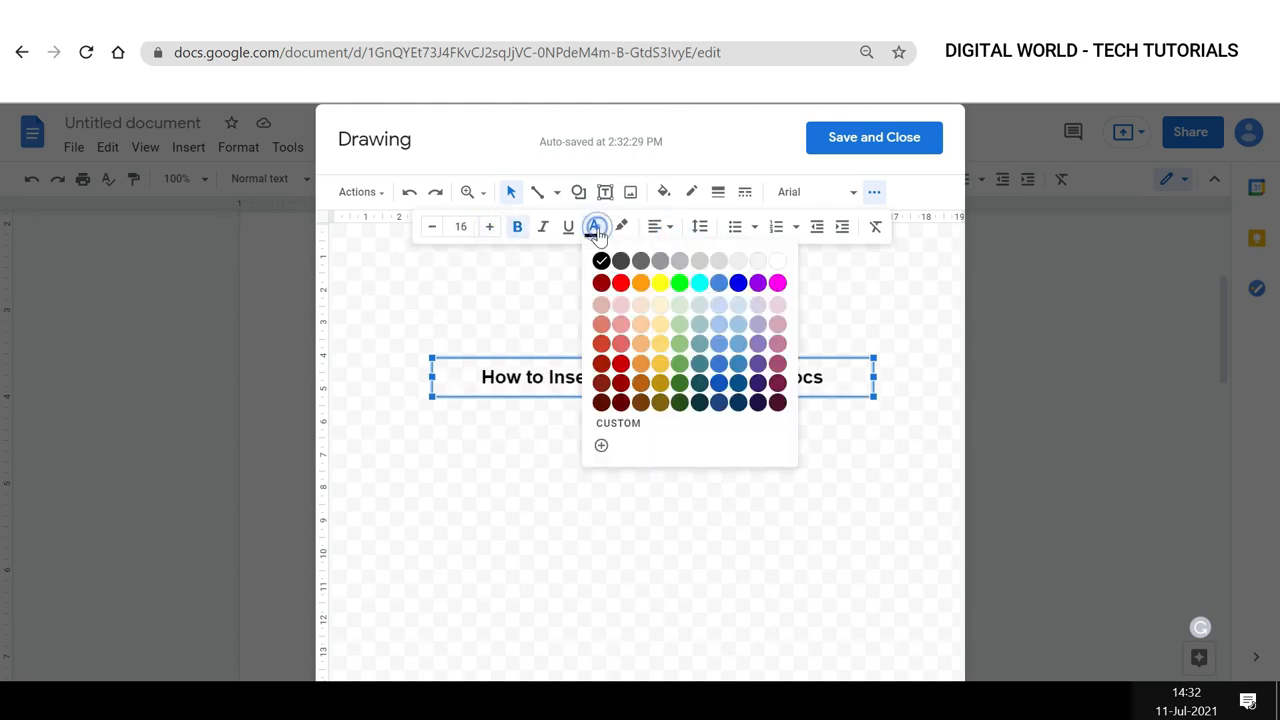
click(621, 279)
click(625, 282)
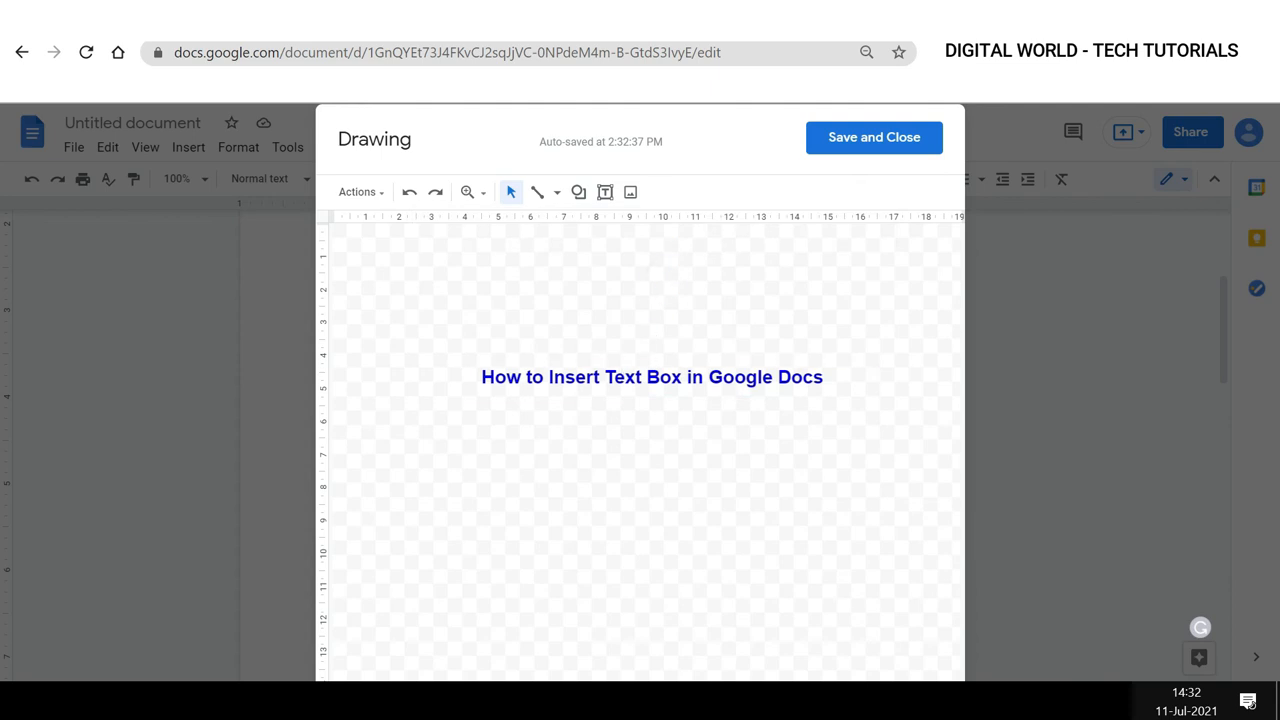
click(876, 137)
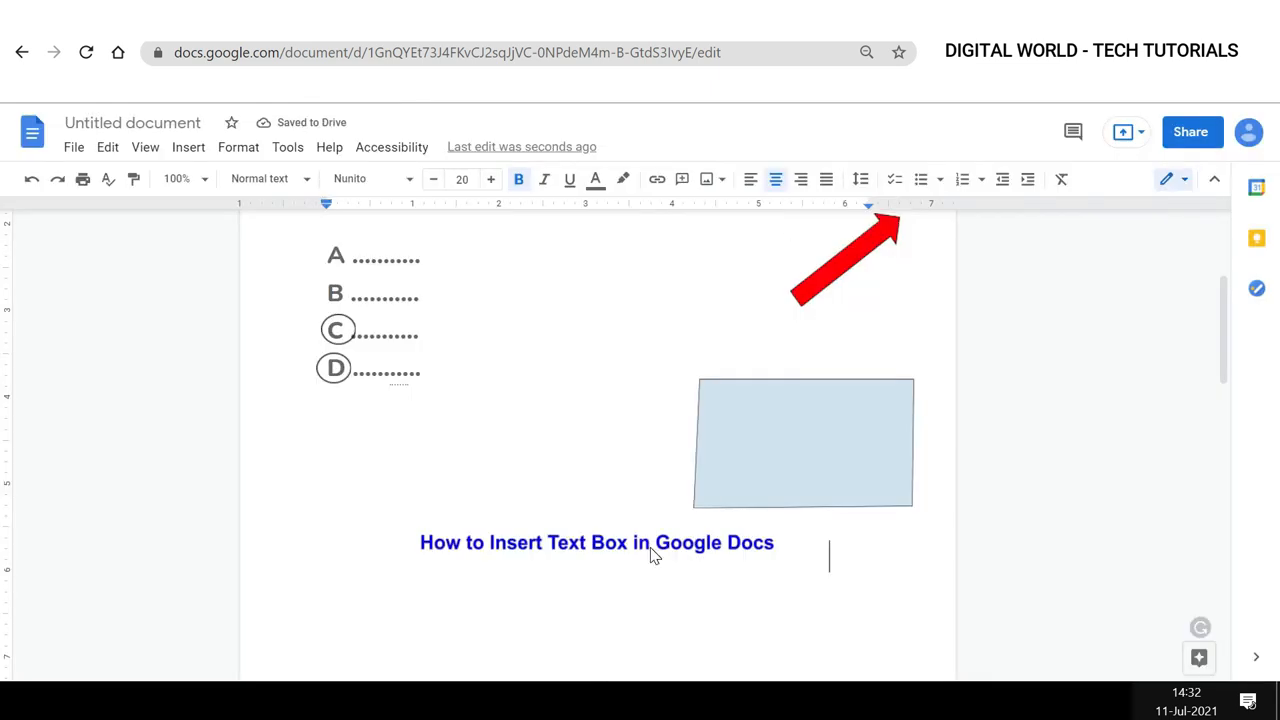
Shrink the text box drawing, set it to Wrap text and move it above the four-sided shape beside the answers.
click(654, 551)
drag(826, 518, 771, 526)
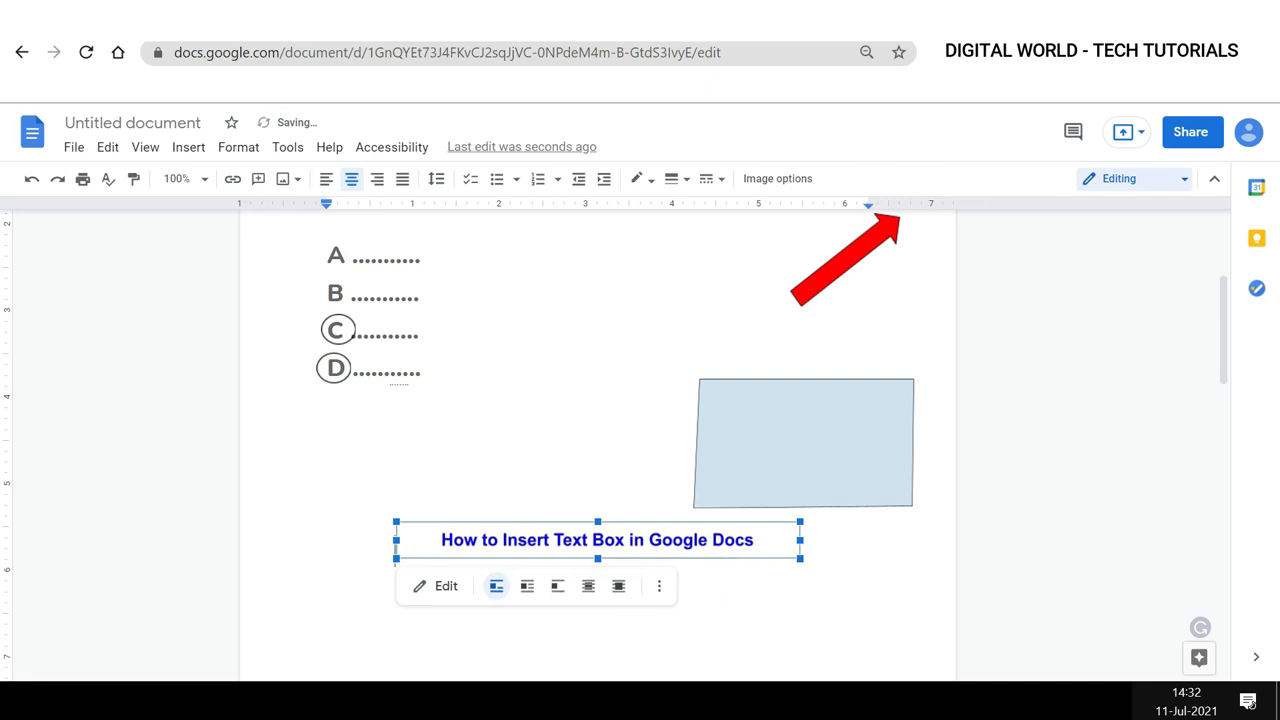
click(527, 586)
drag(648, 548, 763, 351)
click(599, 568)
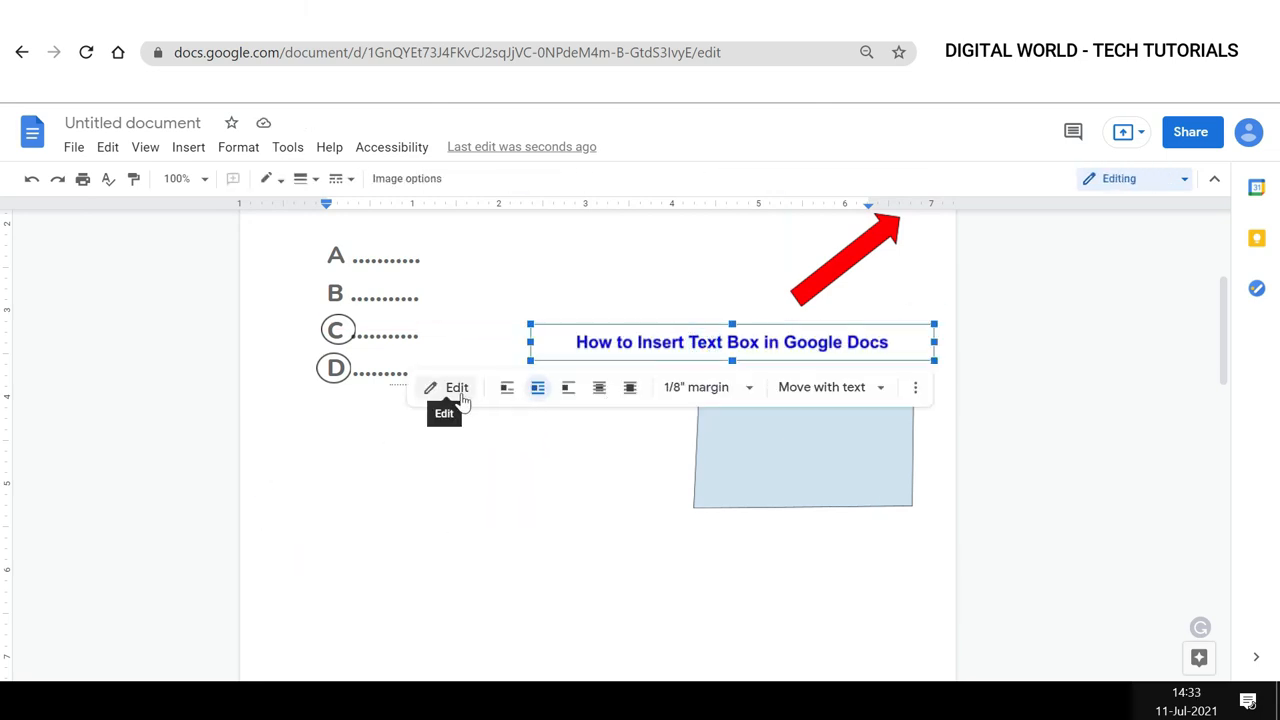
click(455, 388)
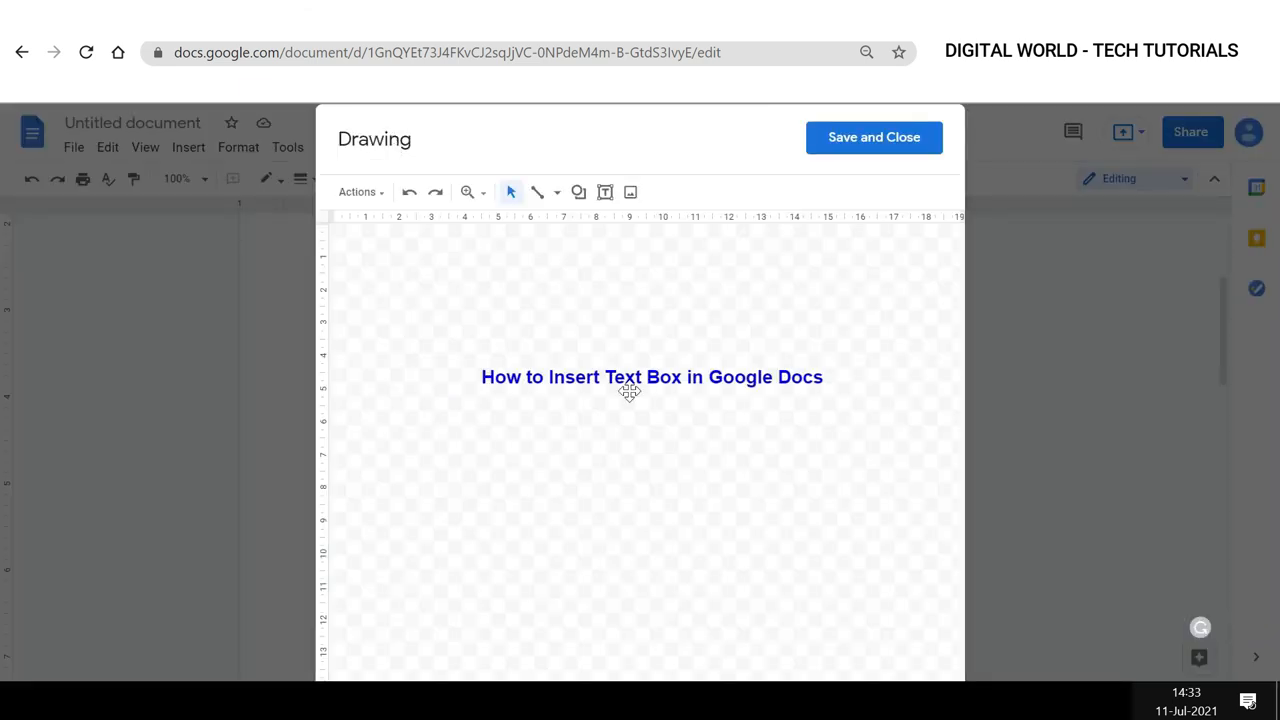
click(908, 144)
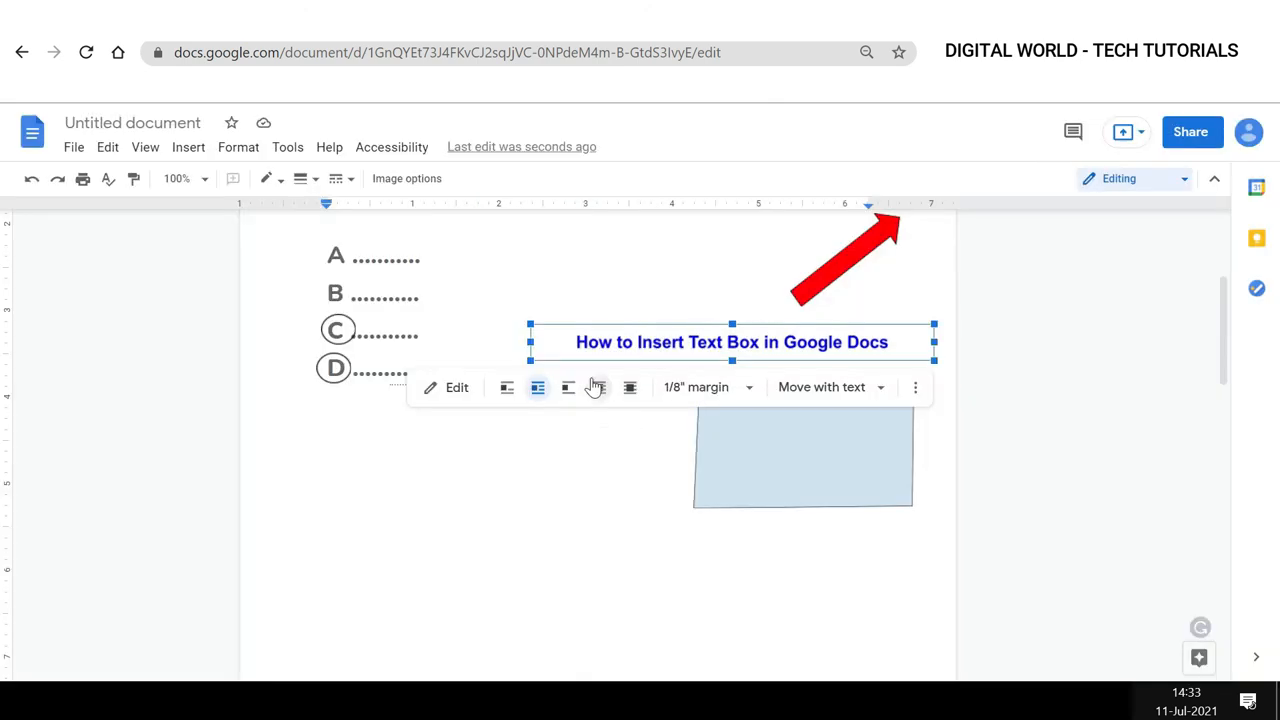
click(598, 557)
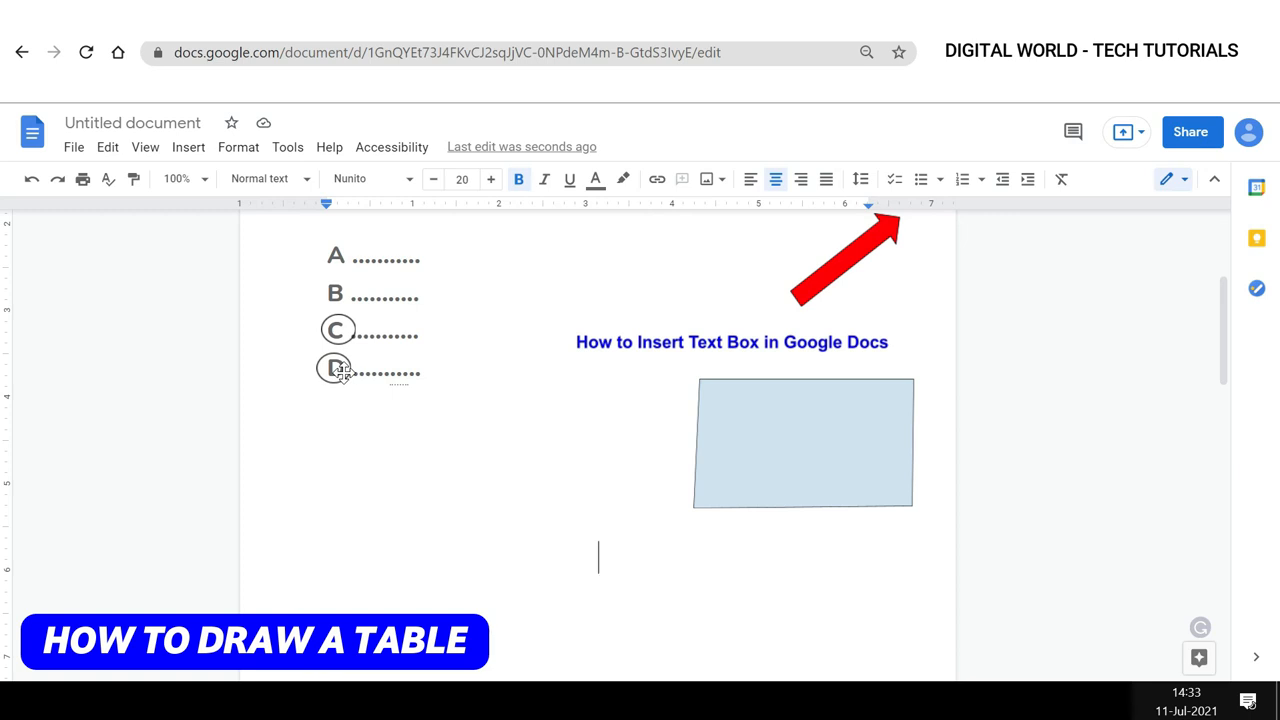
Insert a 5 x 5 table below the drawings.
click(188, 147)
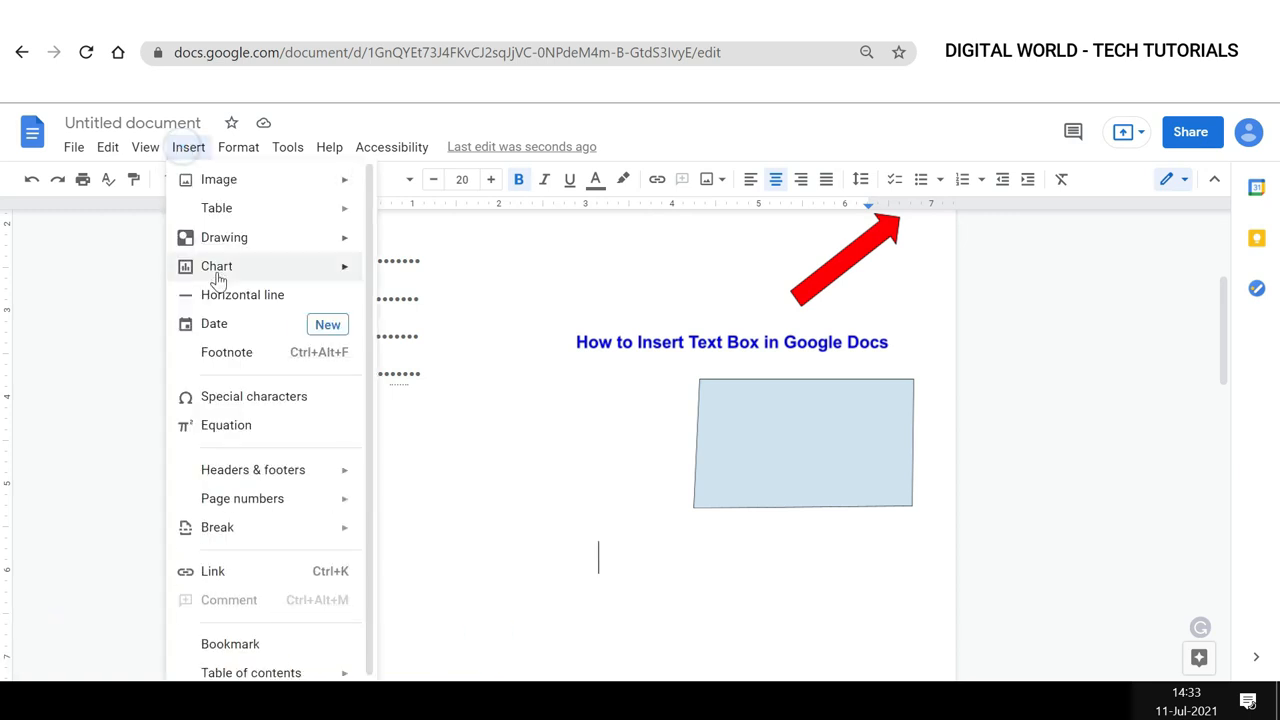
mouse_move(247, 214)
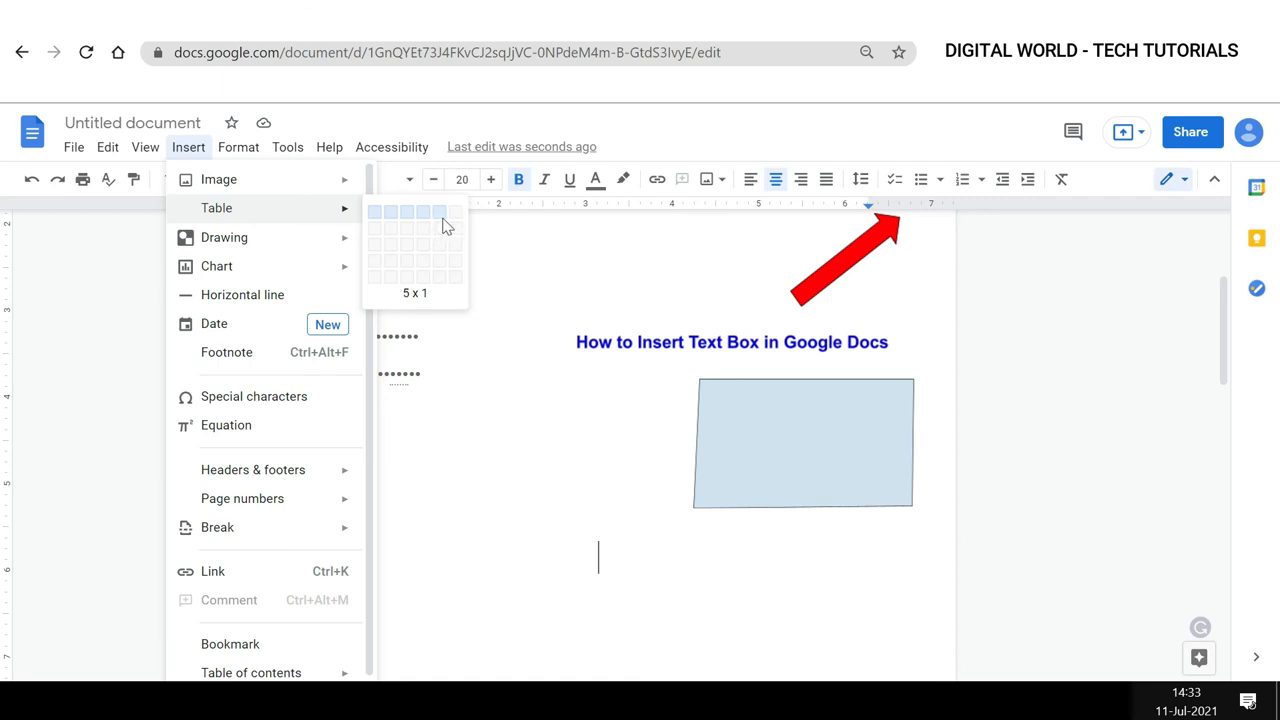
click(441, 271)
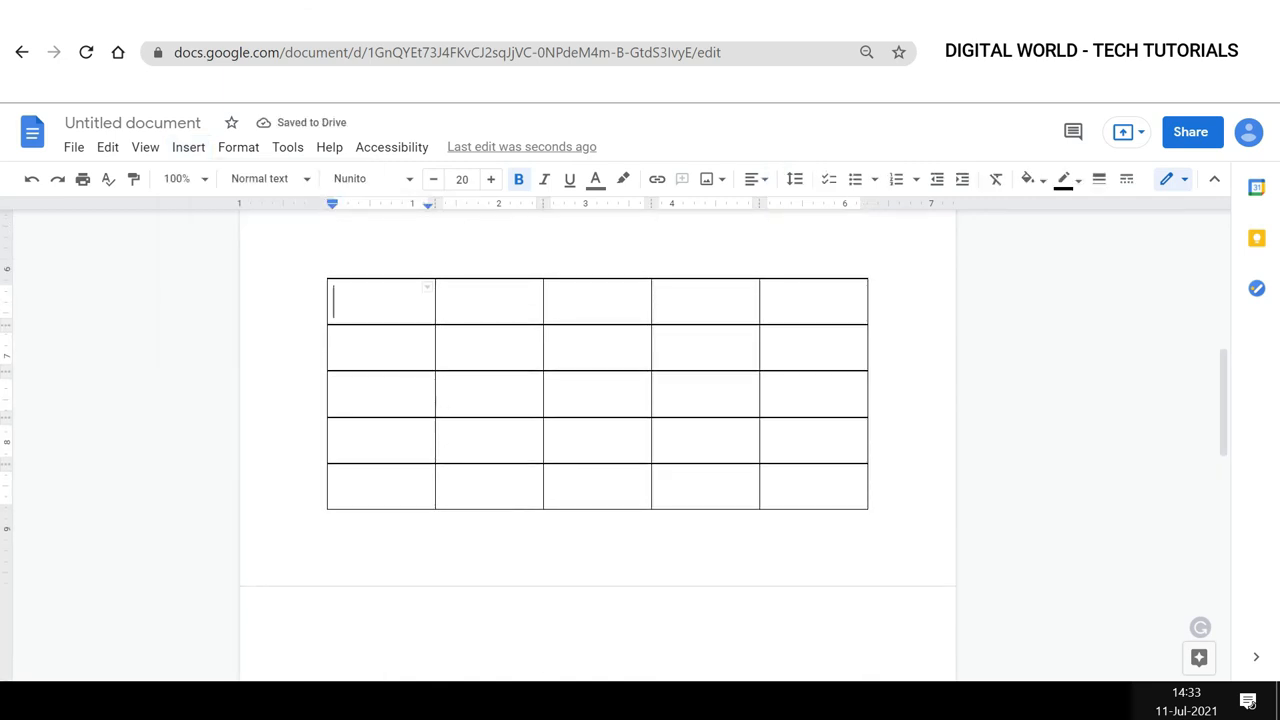
click(386, 297)
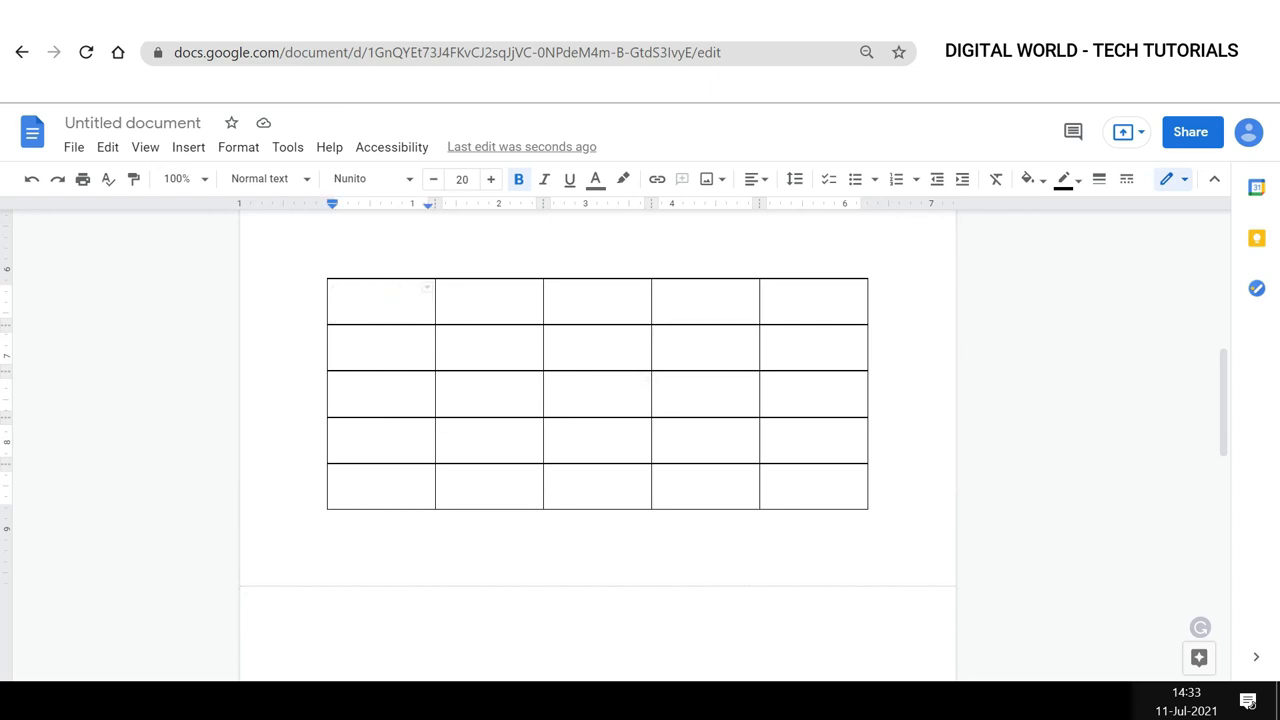